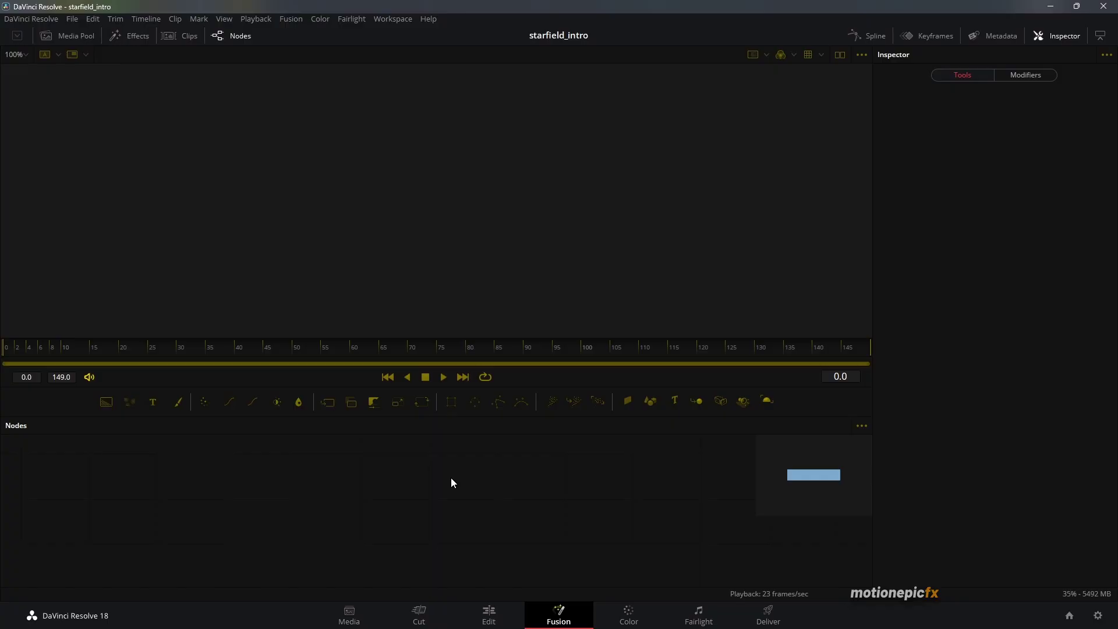
# Step: Add a Text node to the node graph and set its text to "STARFIELD"
pyautogui.moveTo(152, 402); pyautogui.dragTo(540, 252)
pyautogui.click(994, 221)
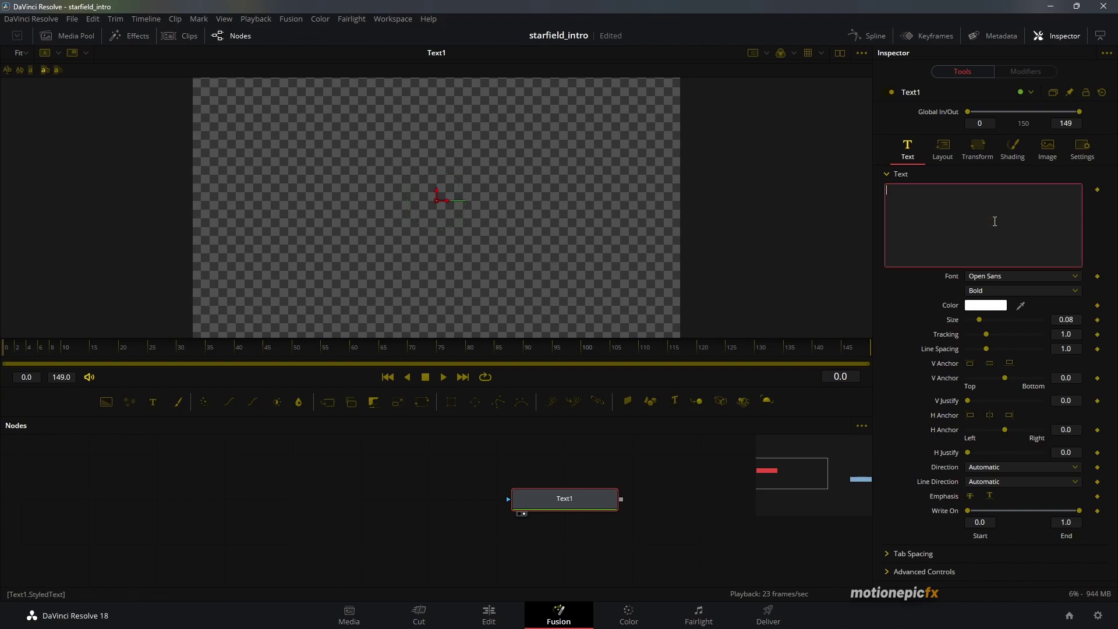
pyautogui.press('shift')
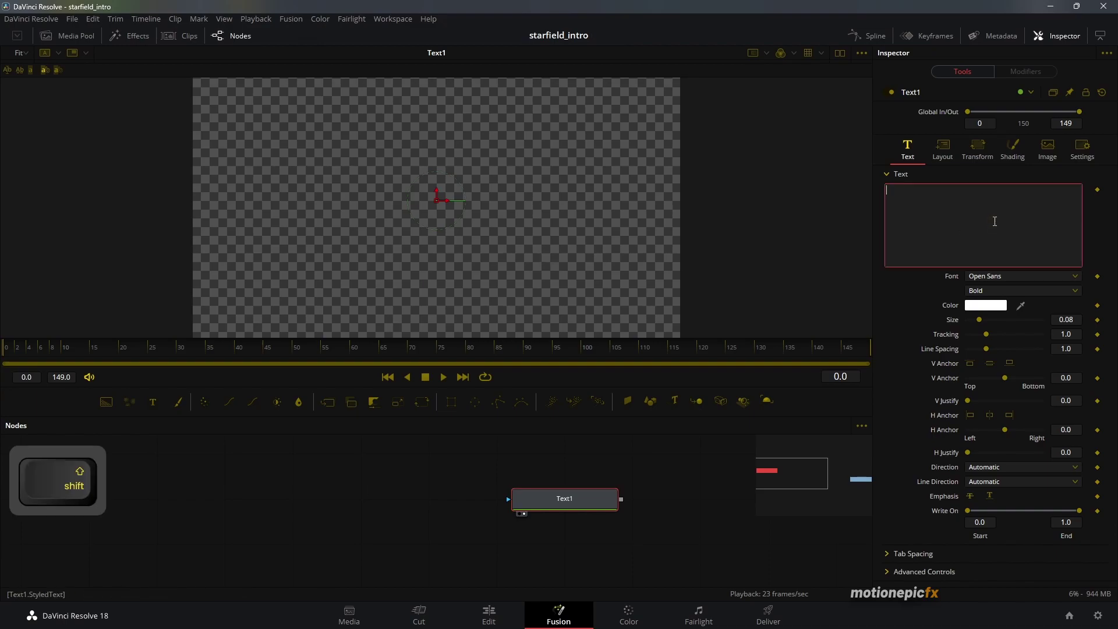
pyautogui.write('STARFIELD')
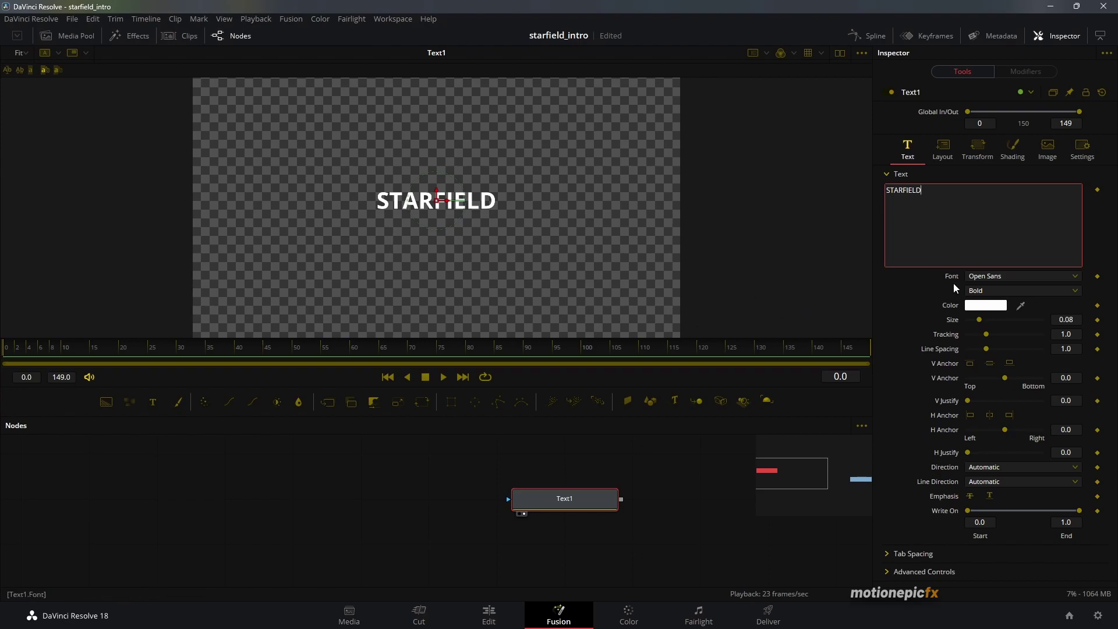
# Step: Set the font of the STARFIELD text to Barlow
pyautogui.click(983, 277)
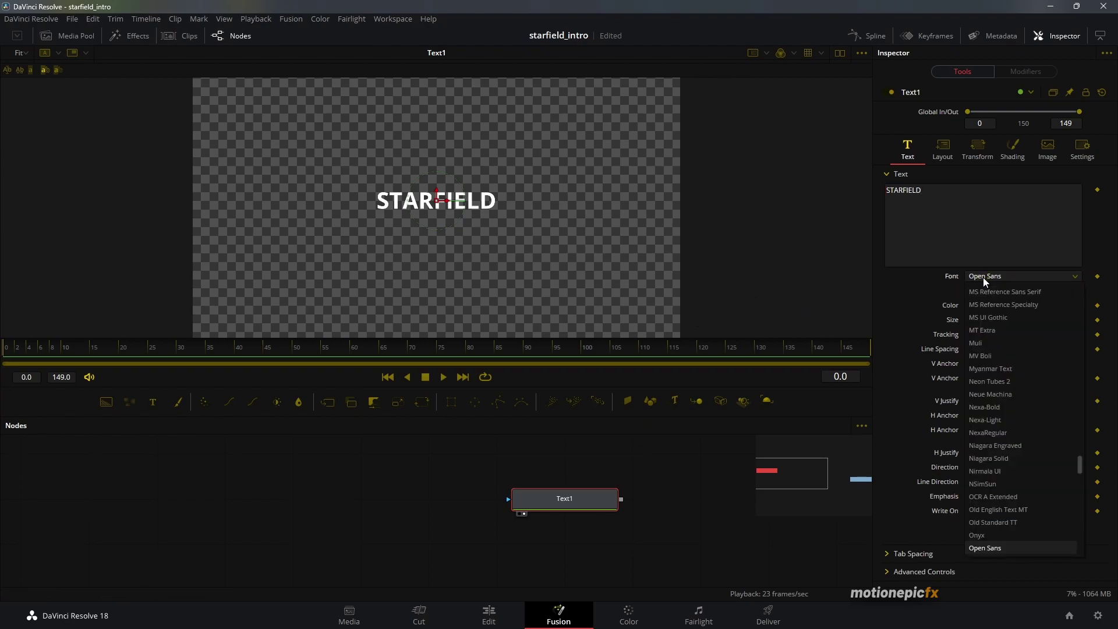
pyautogui.press('b')
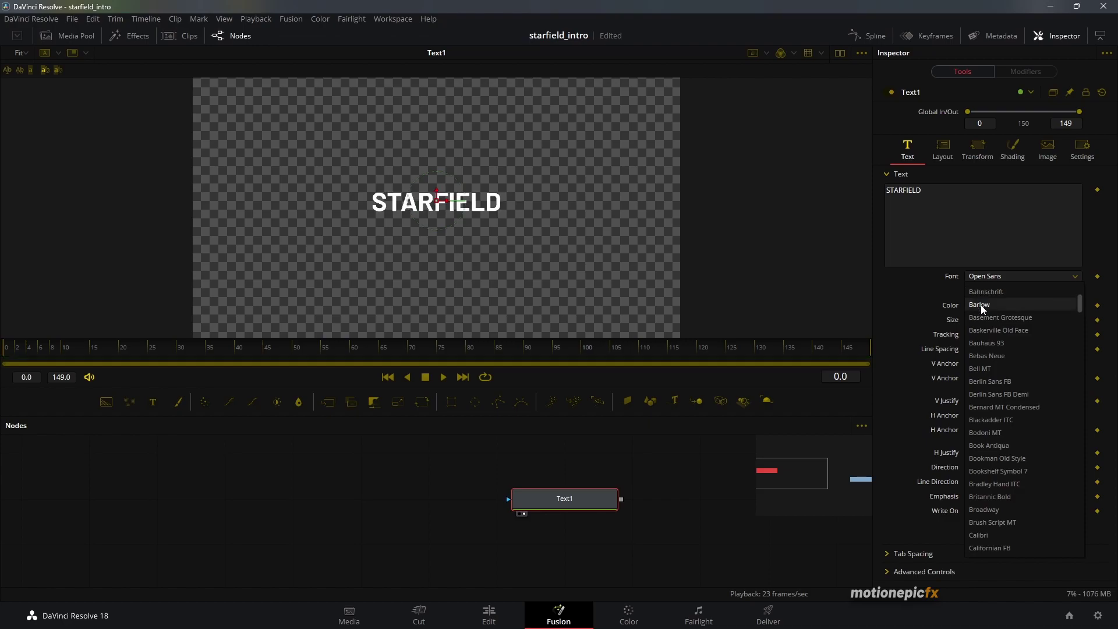
pyautogui.click(982, 305)
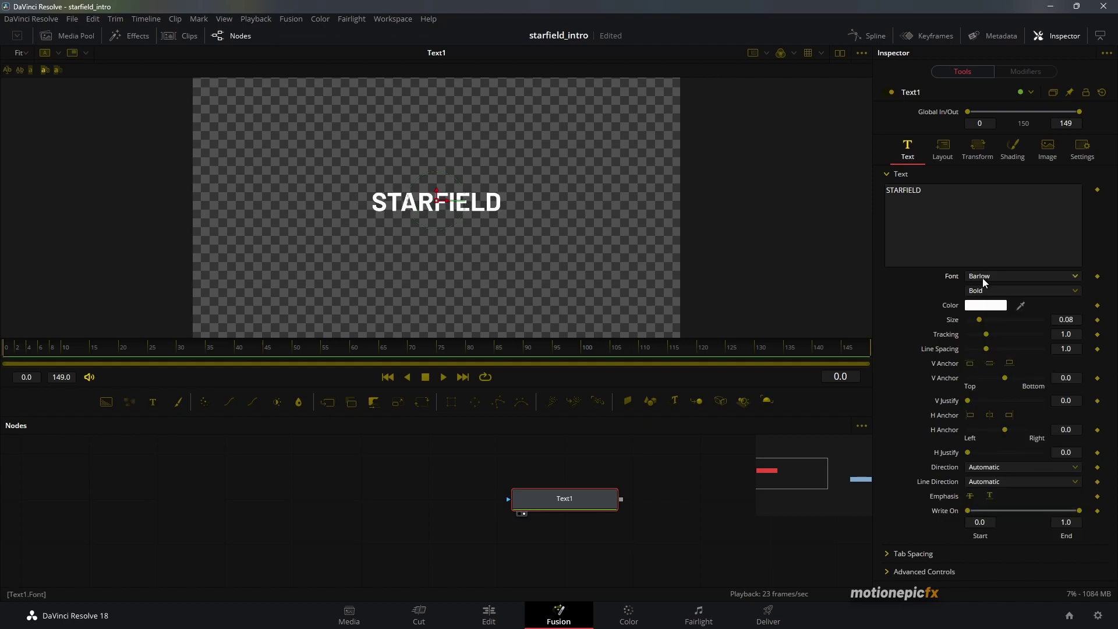
# Step: Try the Arial font on the STARFIELD text, and switch back to Barlow
pyautogui.click(983, 278)
pyautogui.press('a')
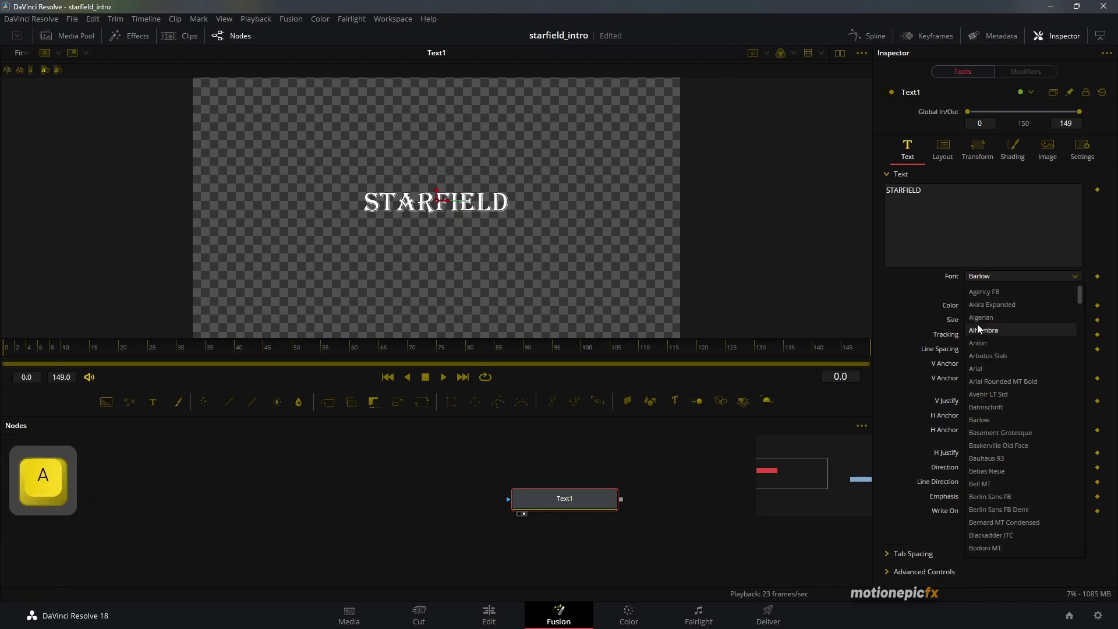
pyautogui.click(978, 367)
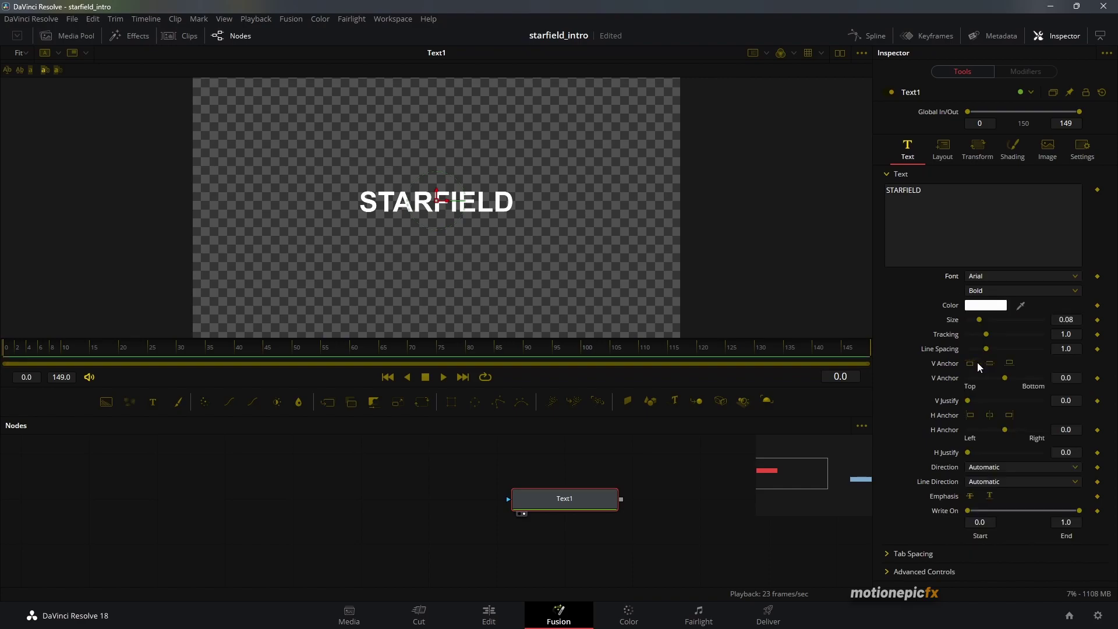
pyautogui.click(976, 278)
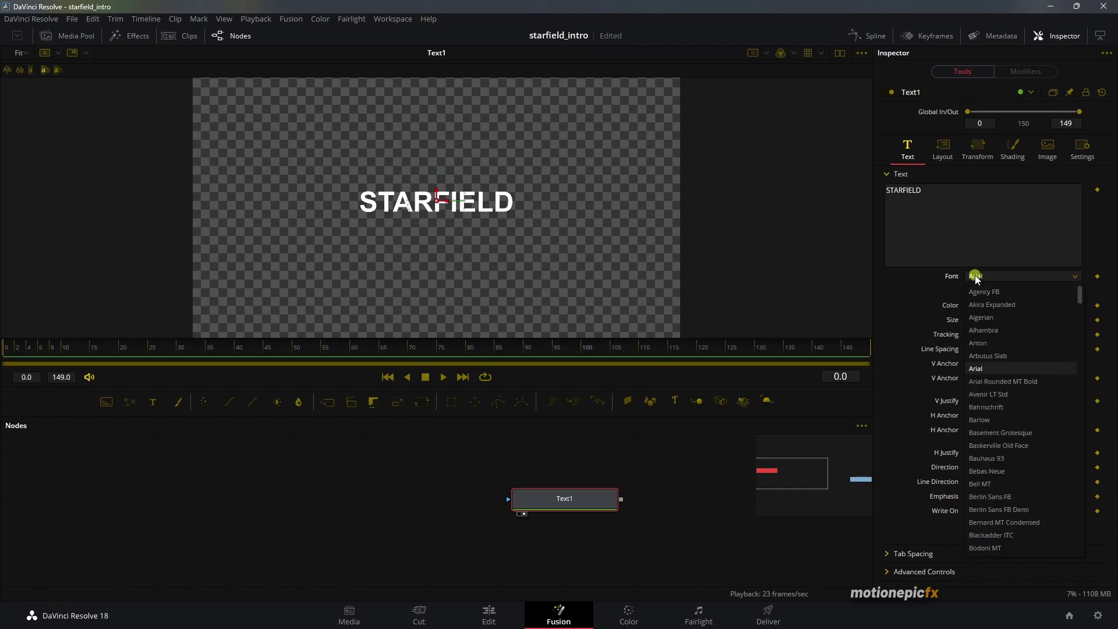
pyautogui.click(979, 416)
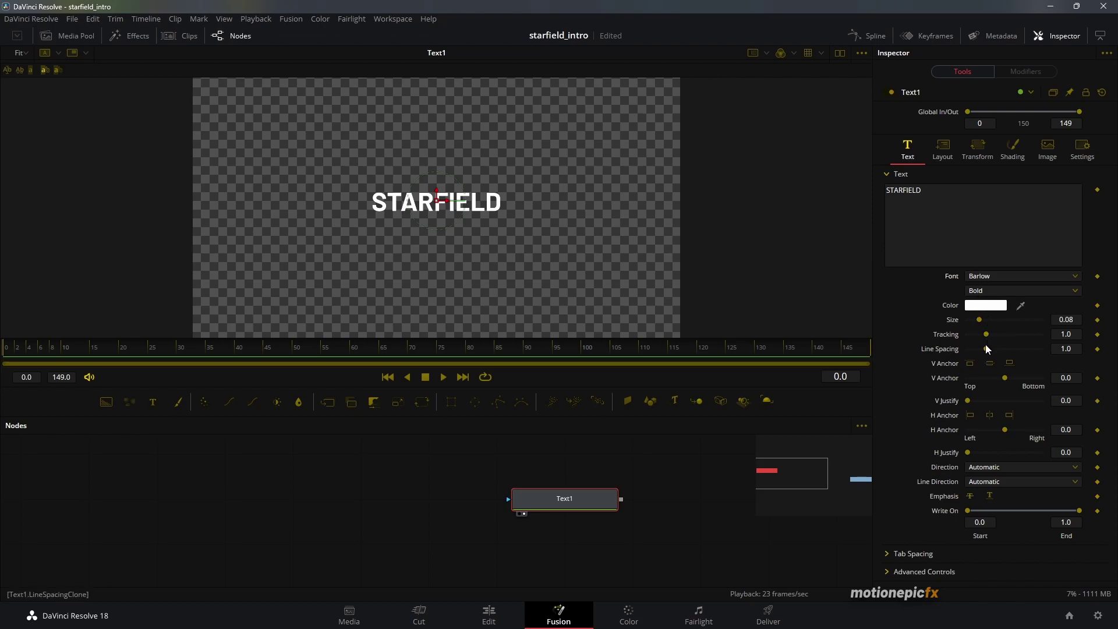
# Step: Increase the STARFIELD text's tracking to about 1.323 and its size to about 0.0912
pyautogui.moveTo(987, 335); pyautogui.dragTo(995, 345)
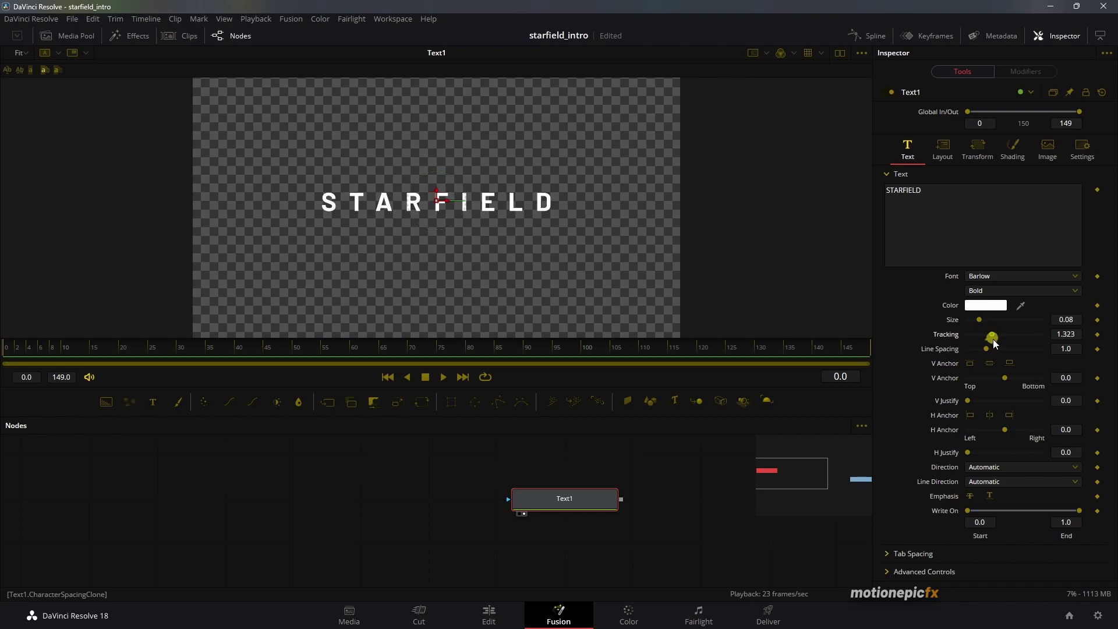
pyautogui.moveTo(1062, 319); pyautogui.dragTo(575, 323)
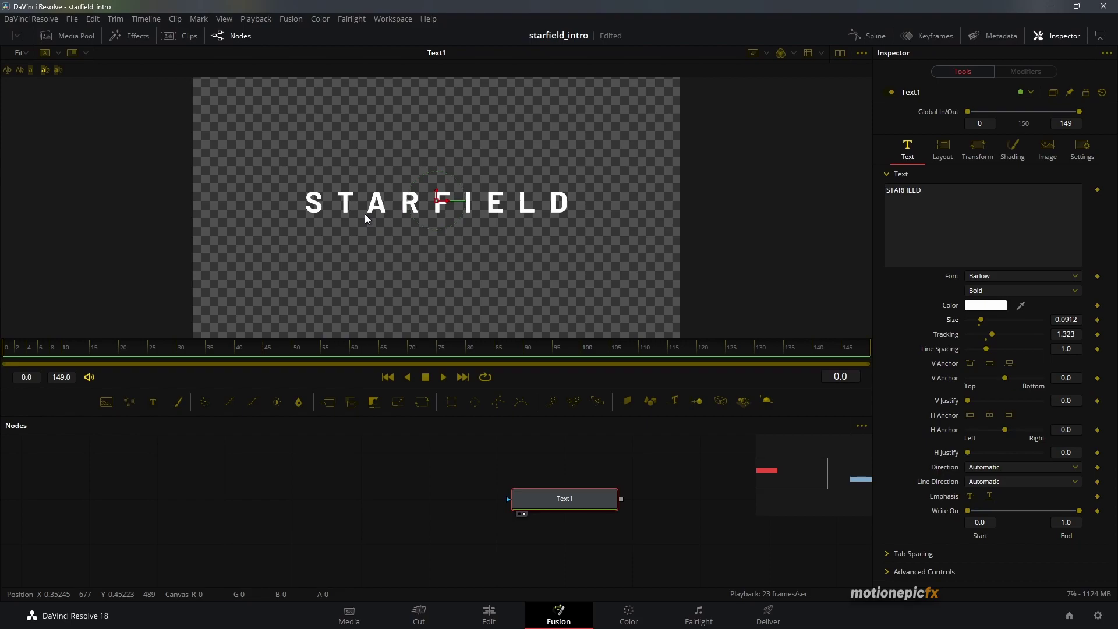
# Step: Add a Polygon mask node connected to the Text1 node's mask input
pyautogui.keyDown('ctrl'); pyautogui.scroll(2, 373, 211); pyautogui.keyUp('ctrl')
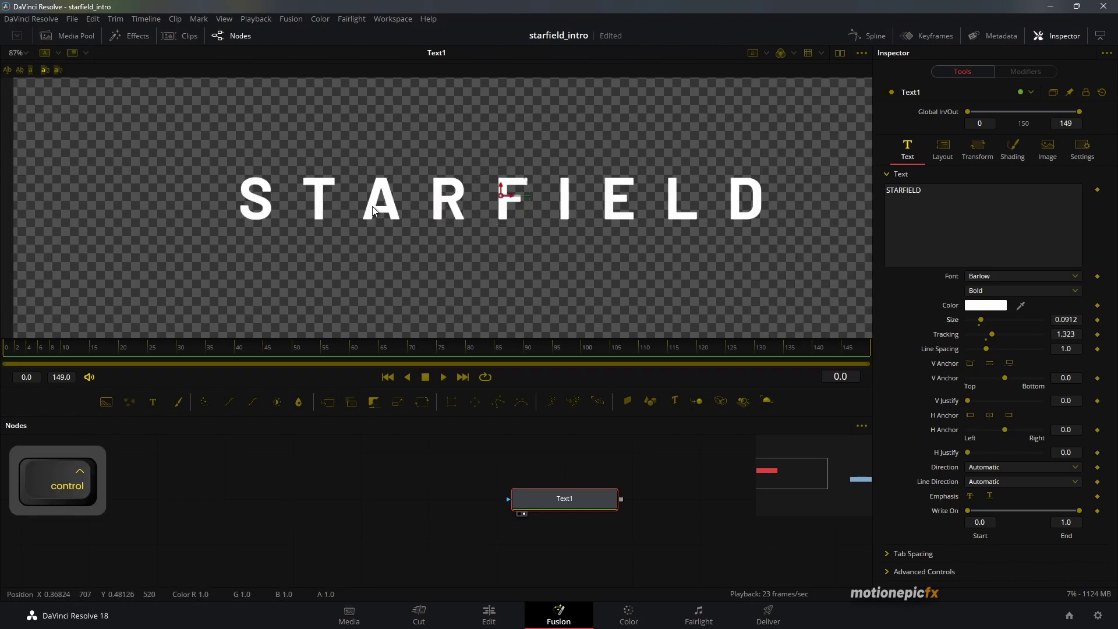
pyautogui.keyDown('ctrl'); pyautogui.scroll(2, 372, 211); pyautogui.keyUp('ctrl')
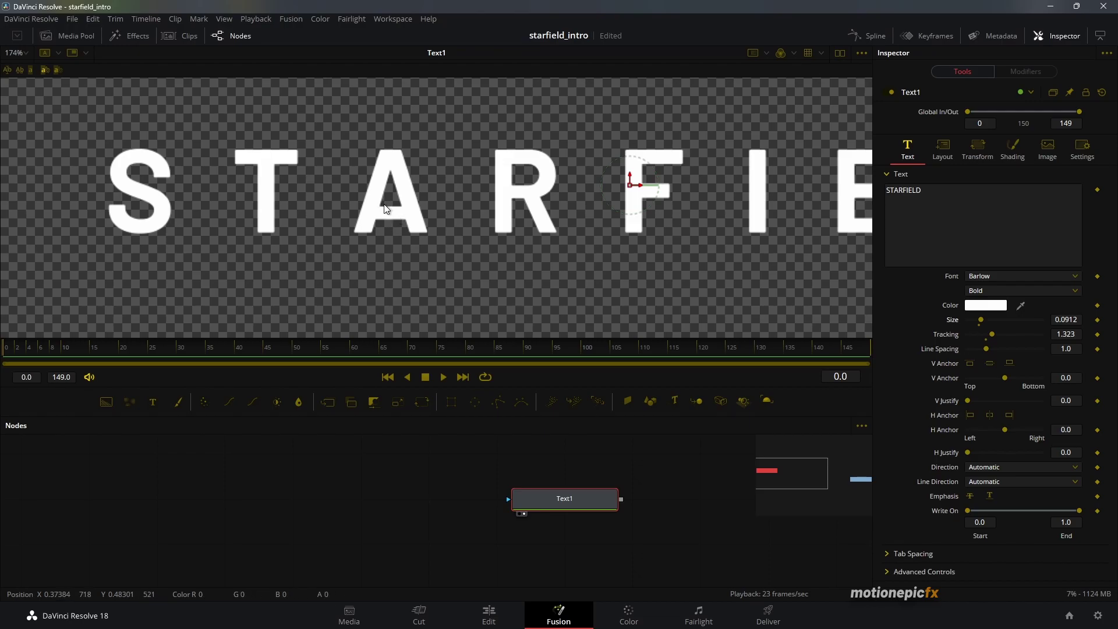
pyautogui.keyDown('ctrl'); pyautogui.scroll(2, 387, 215); pyautogui.keyUp('ctrl')
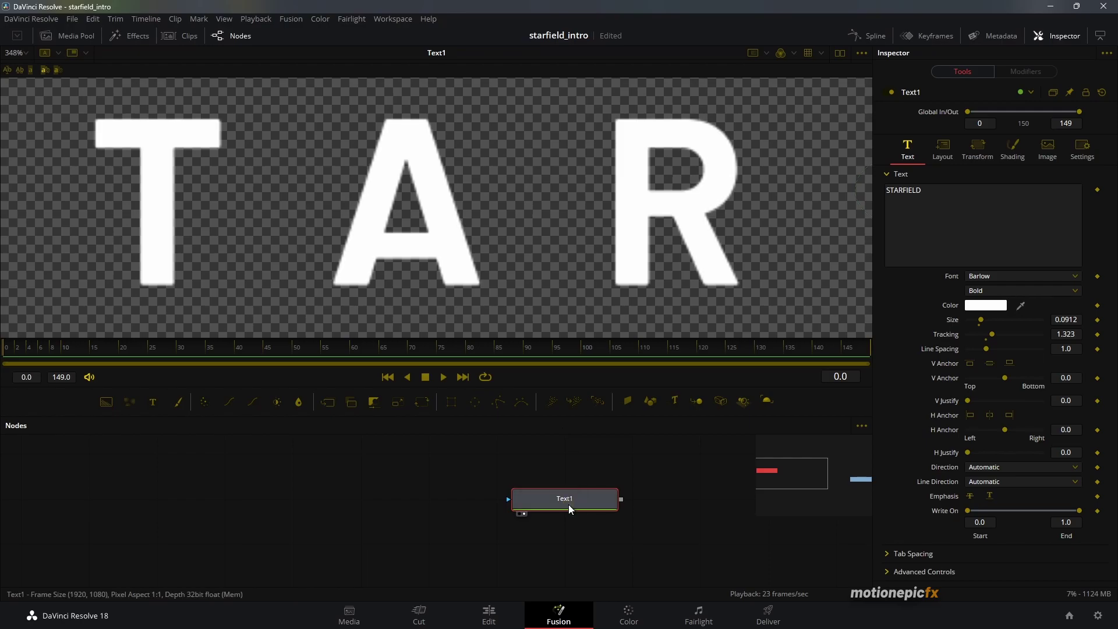
pyautogui.moveTo(499, 404); pyautogui.dragTo(510, 508)
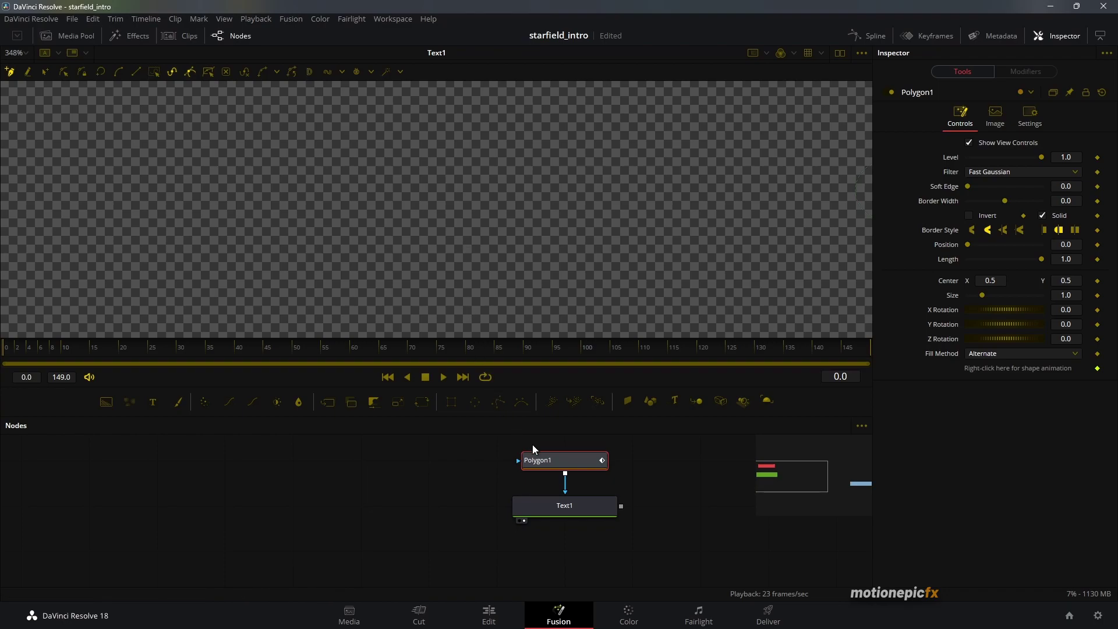
pyautogui.click(464, 188)
pyautogui.click(406, 264)
pyautogui.click(494, 307)
pyautogui.click(542, 215)
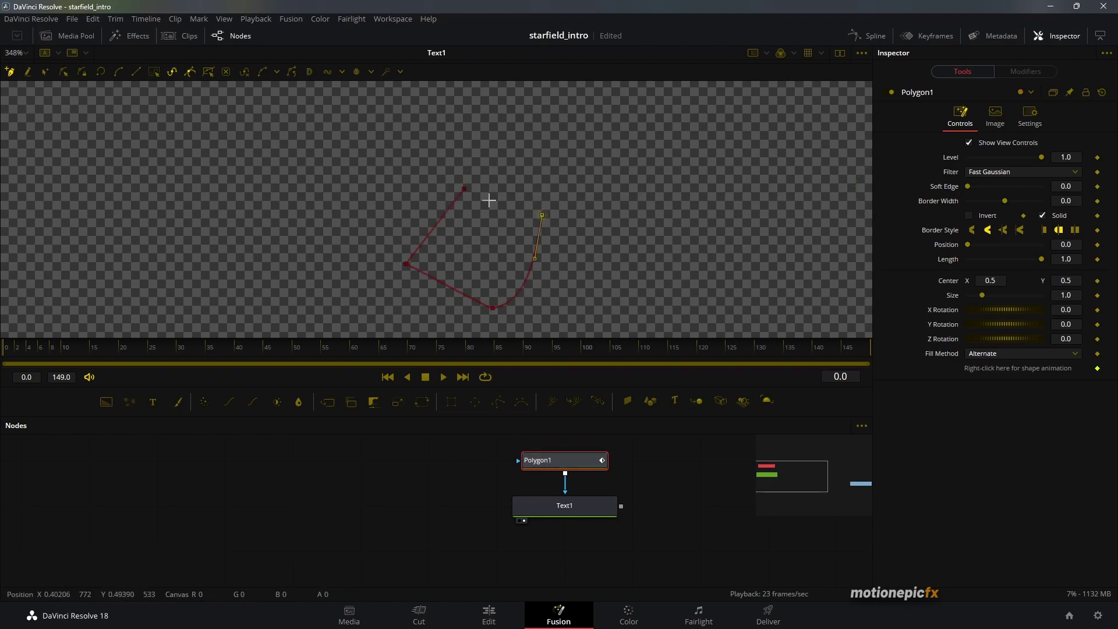
pyautogui.click(464, 189)
pyautogui.hotkey('ctrl', 'z')
pyautogui.hotkey('ctrl', 'z')
pyautogui.hotkey('ctrl', 'z')
pyautogui.hotkey('ctrl', 'z')
pyautogui.hotkey('ctrl', 'z')
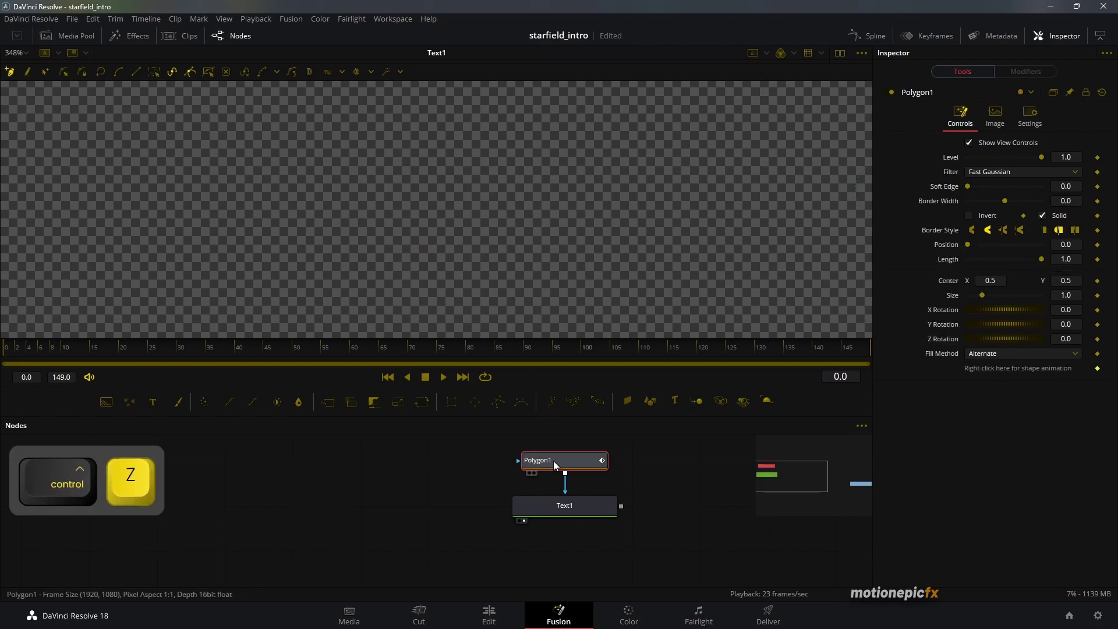
# Step: Disable the Polygon1 mask and trace a closed four-point shape around the crossbar of the letter A
pyautogui.click(888, 92)
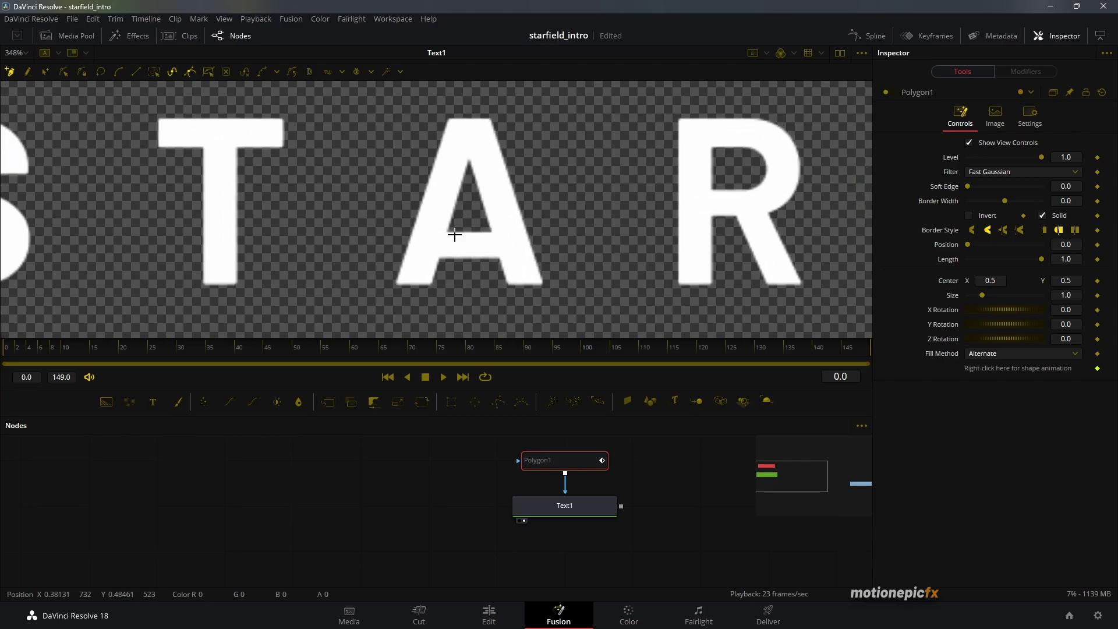
pyautogui.keyDown('ctrl'); pyautogui.scroll(3, 444, 247); pyautogui.keyUp('ctrl')
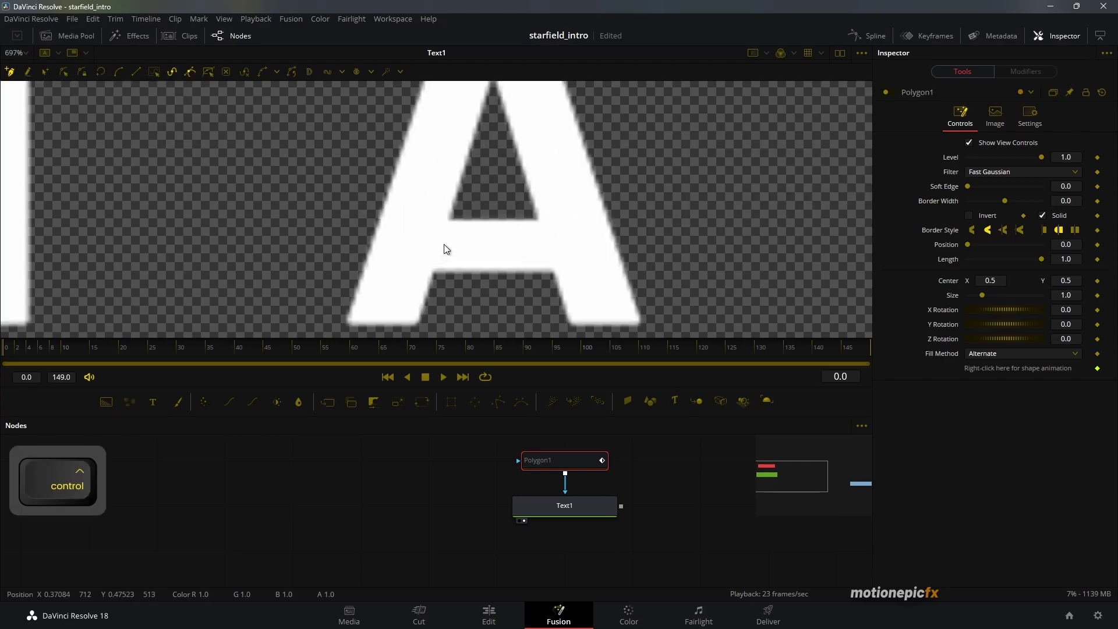
pyautogui.click(451, 214)
pyautogui.click(433, 276)
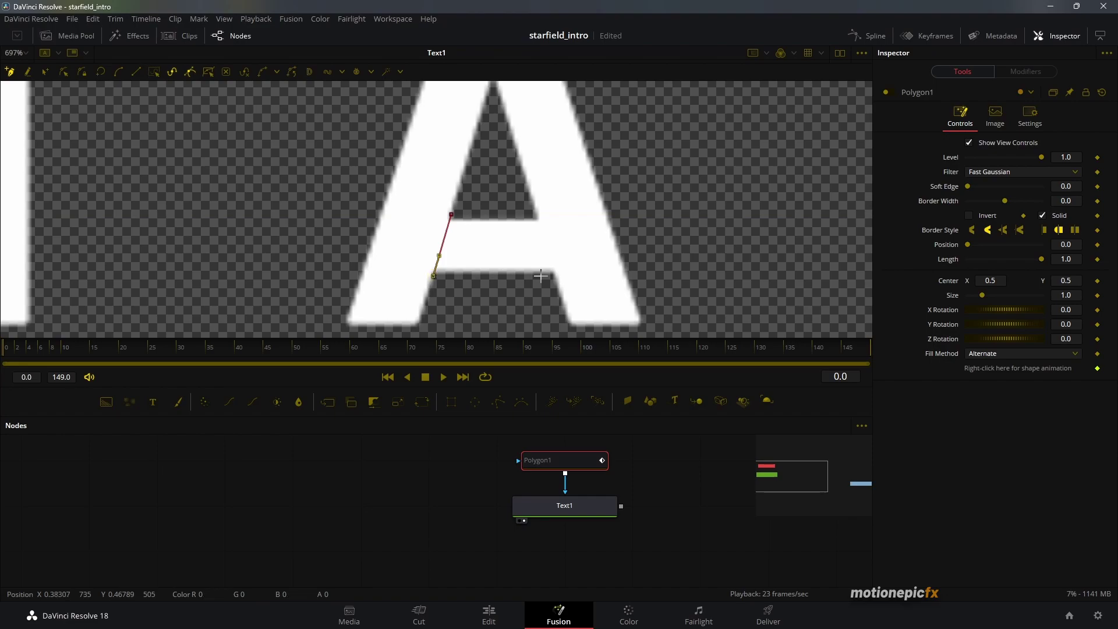
pyautogui.click(556, 276)
pyautogui.click(534, 213)
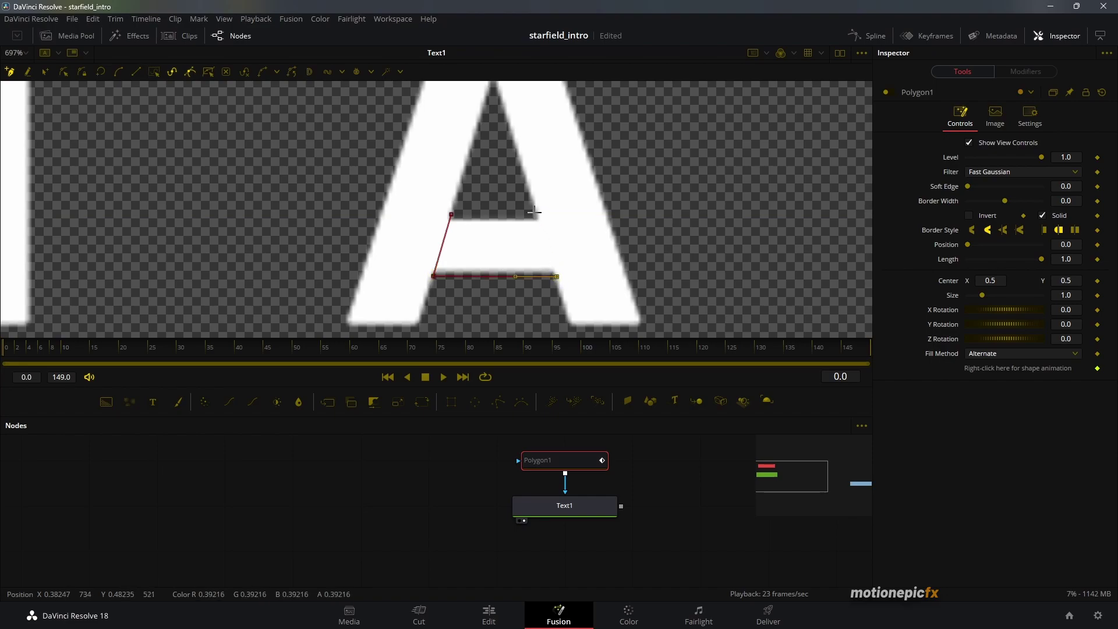
pyautogui.click(451, 214)
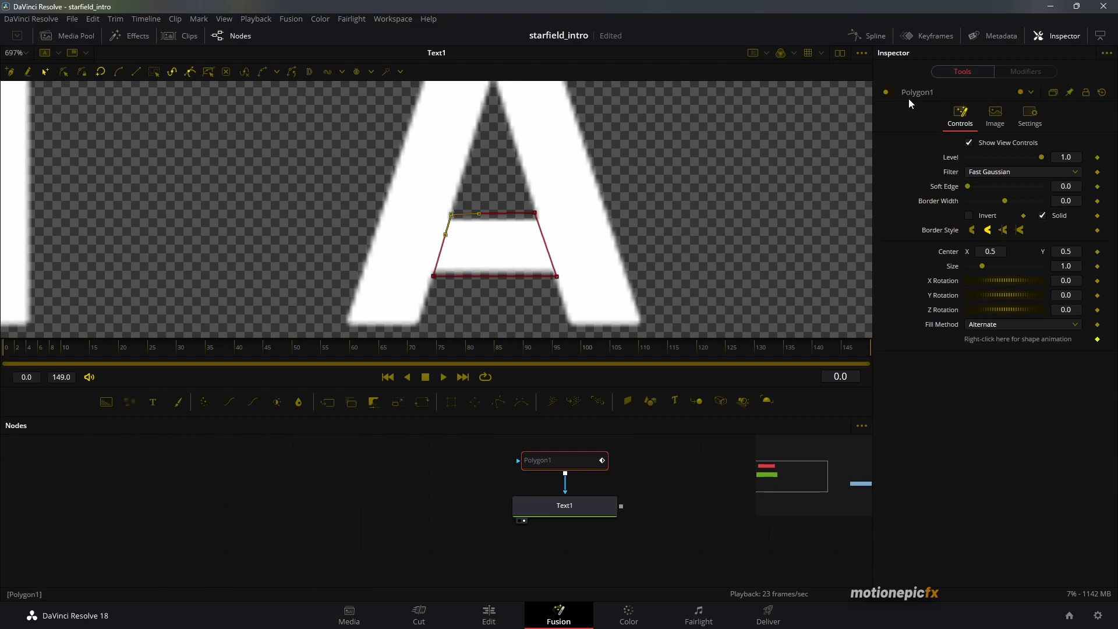
# Step: Re-enable the Polygon1 mask and invert it to cut the crossbar out of the letter A
pyautogui.click(885, 93)
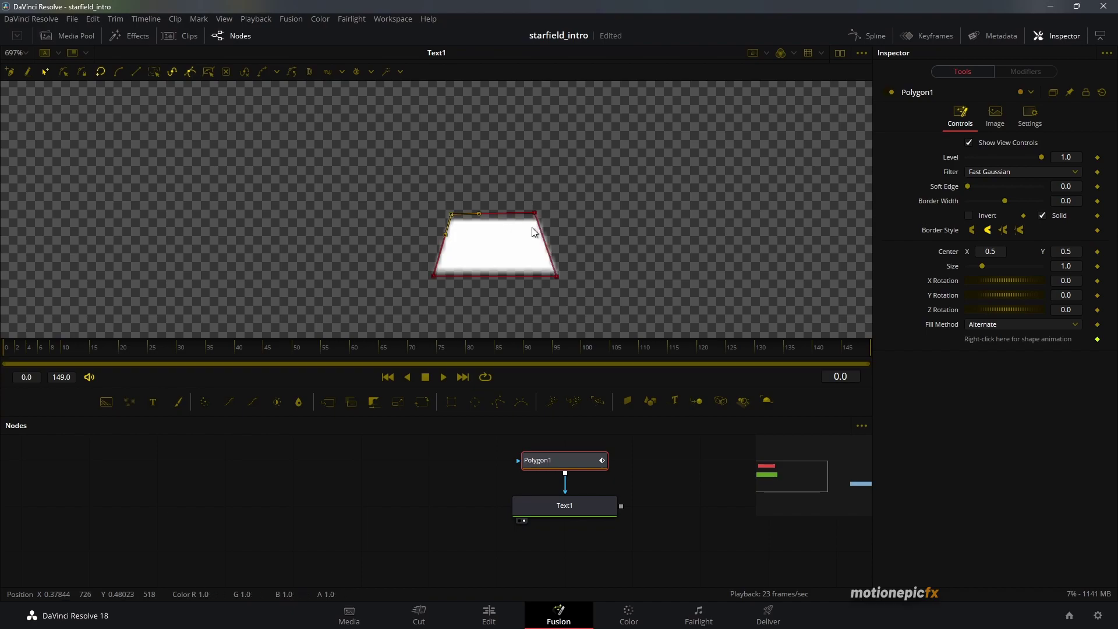
pyautogui.click(970, 215)
pyautogui.scroll(-3, 542, 219)
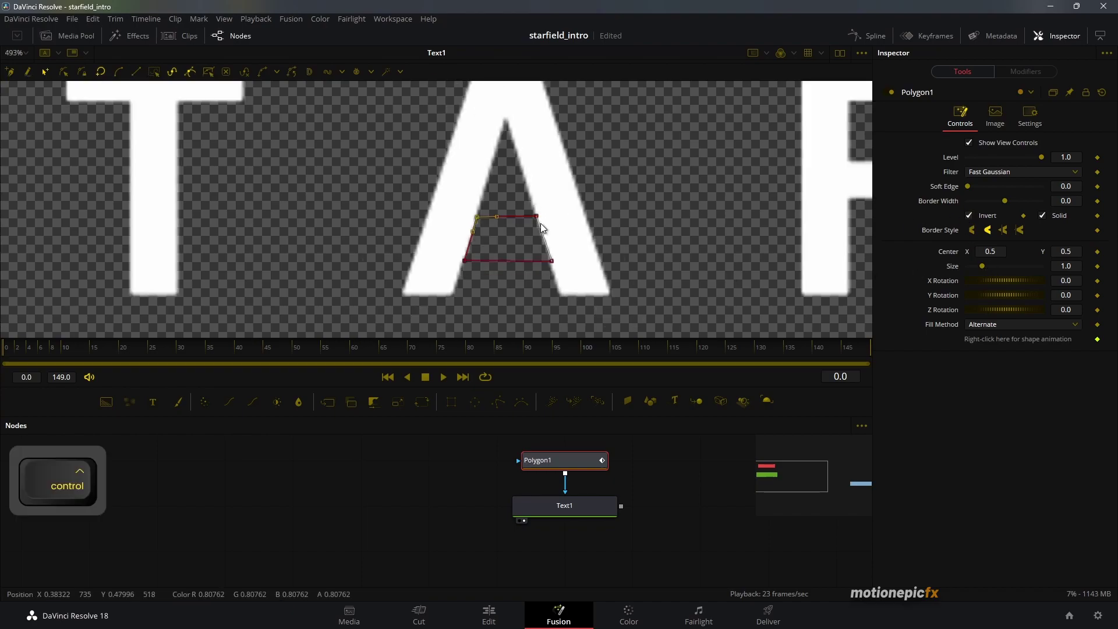
pyautogui.scroll(-2, 502, 233)
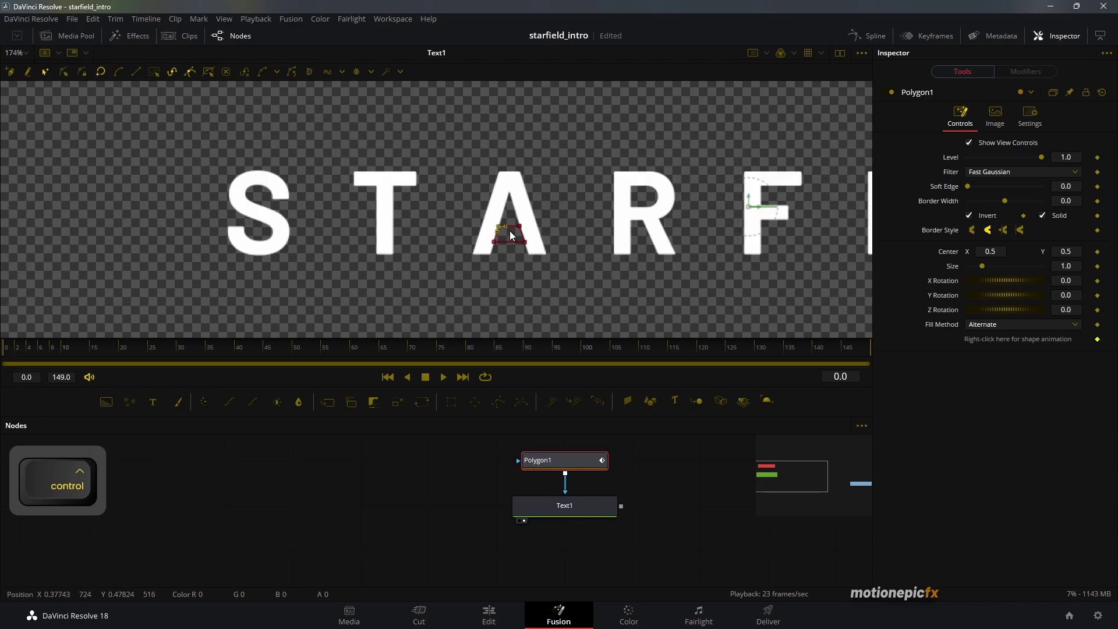
pyautogui.scroll(-2, 523, 212)
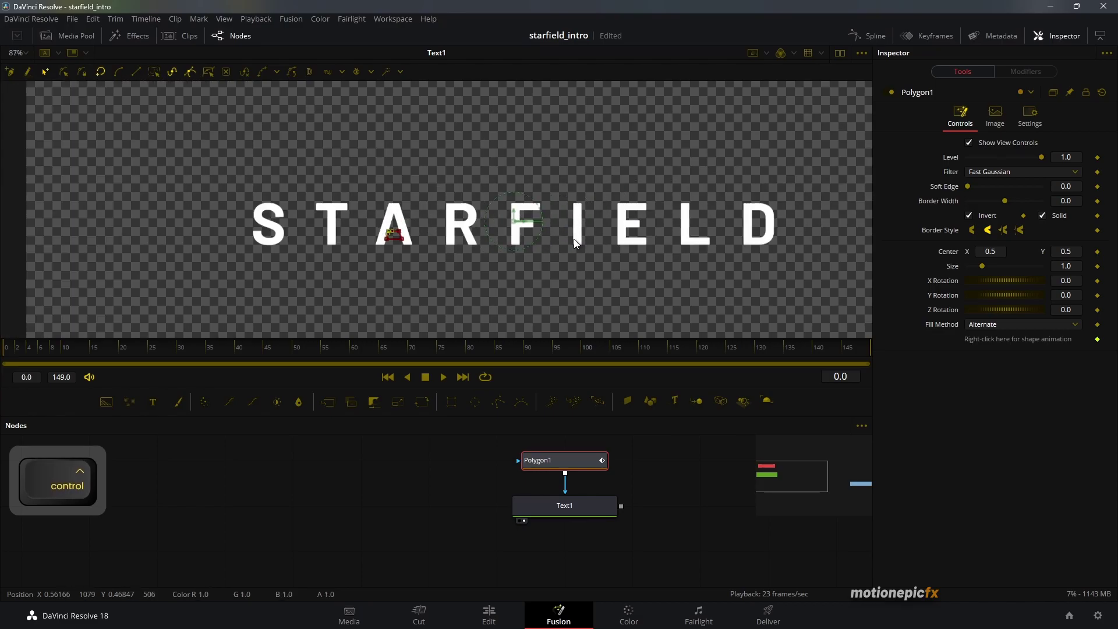
# Step: Spread the Polygon1 and Text1 nodes farther apart vertically and deselect them
pyautogui.scroll(2, 640, 502)
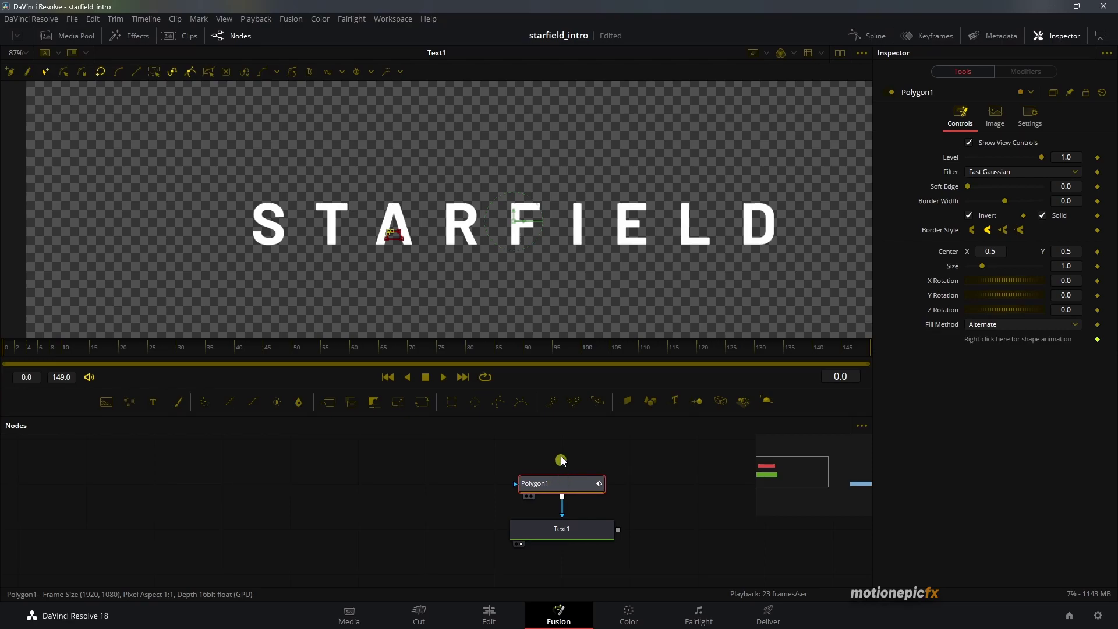
pyautogui.scroll(3, 641, 466)
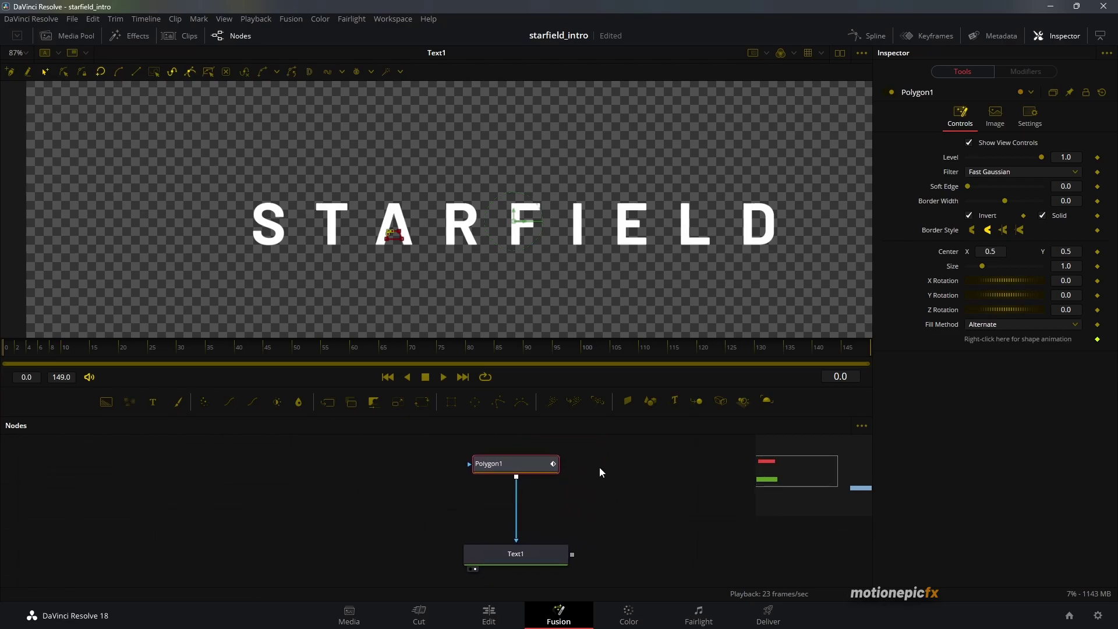
pyautogui.click(434, 493)
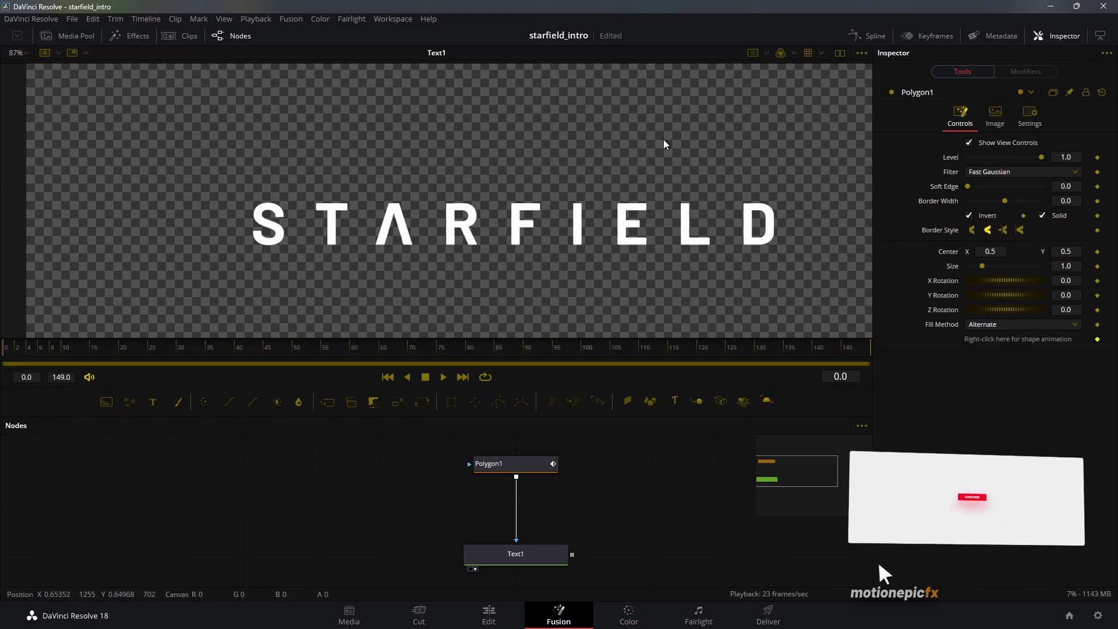
# Step: Insert a Rectangle mask between Polygon1 and Text1, narrow it to about 0.033, and centre it beneath the T at about X 0.315, Y 0.269
pyautogui.click(519, 463)
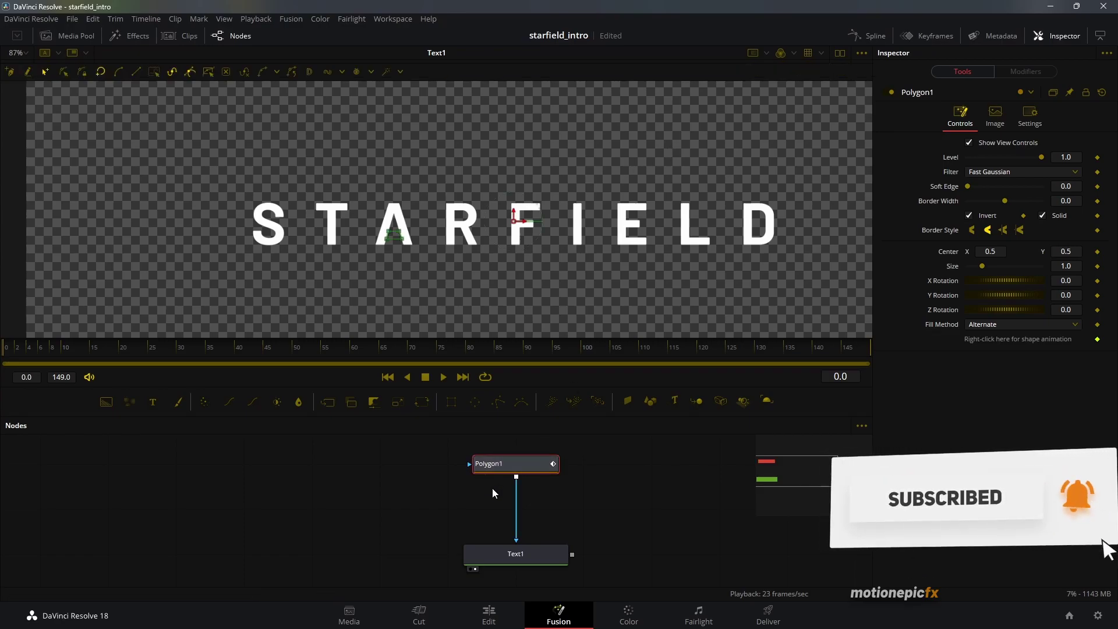
pyautogui.moveTo(450, 402); pyautogui.dragTo(516, 506)
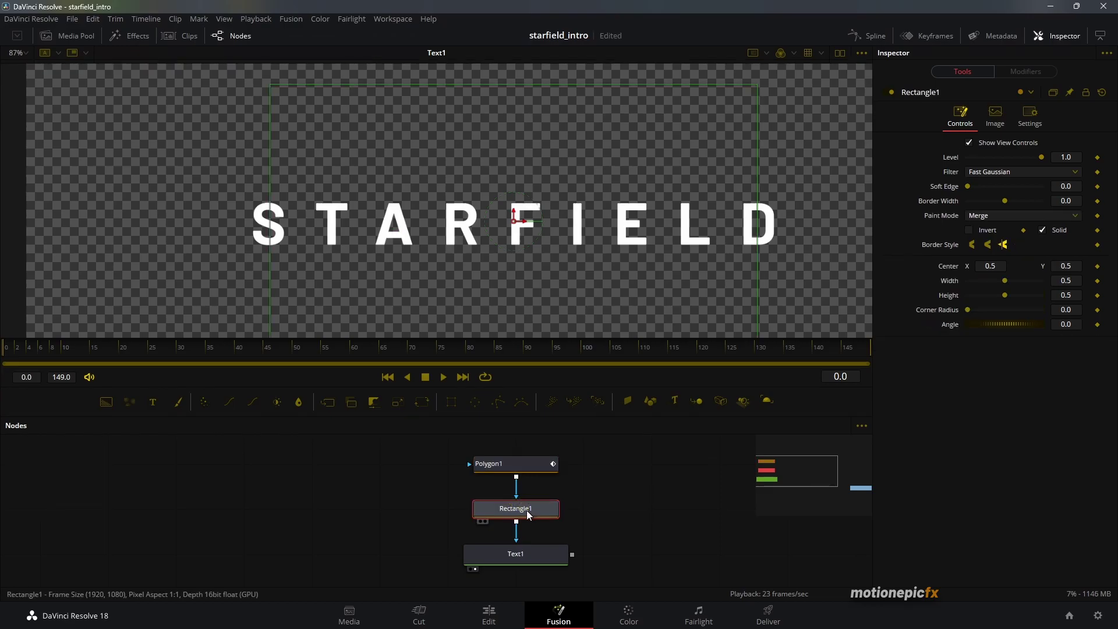
pyautogui.moveTo(269, 281); pyautogui.dragTo(498, 277)
pyautogui.moveTo(515, 222); pyautogui.dragTo(335, 348)
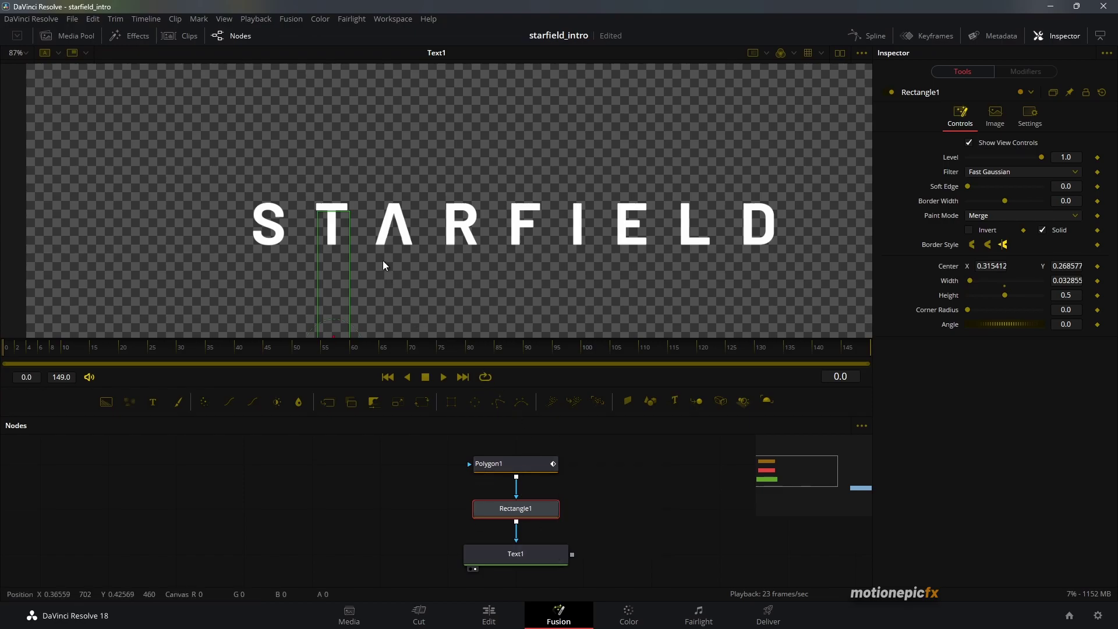
# Step: Review the available paint modes of the Rectangle1 mask
pyautogui.click(978, 216)
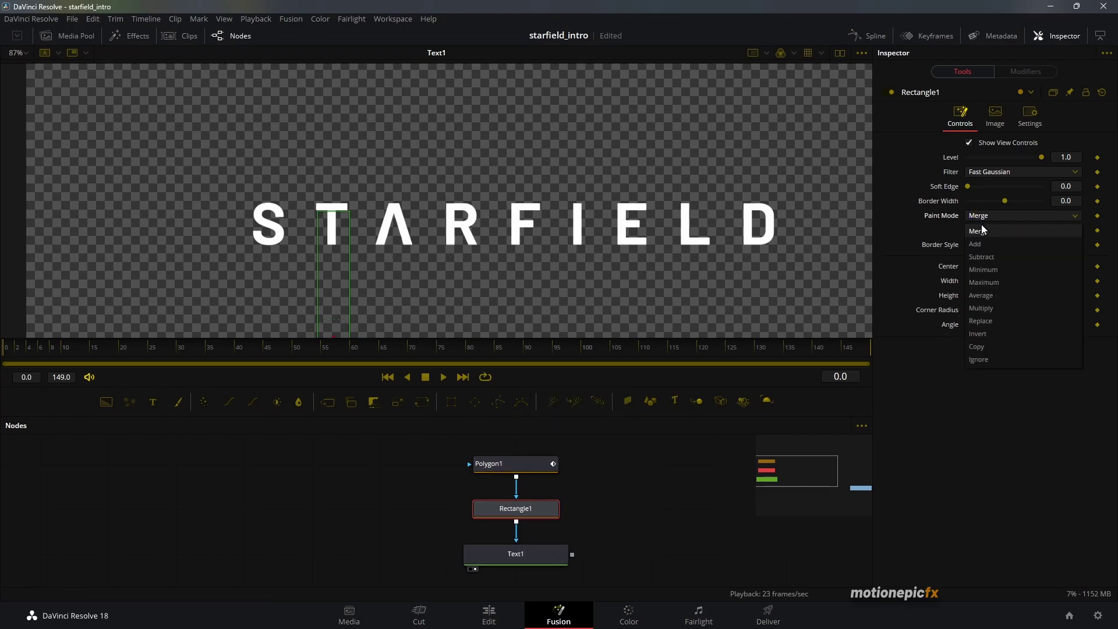
pyautogui.click(980, 215)
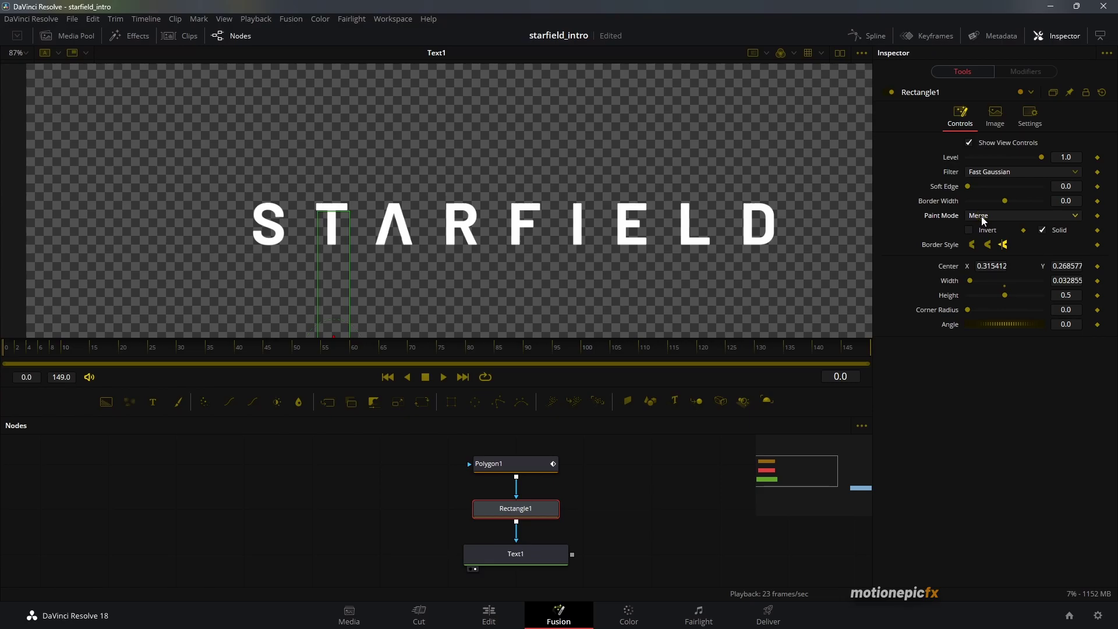
# Step: Set the Rectangle1 mask's paint mode to Subtract to remove the stem of the letter T
pyautogui.press('Down')
pyautogui.click(981, 218)
pyautogui.click(979, 226)
pyautogui.press('Down')
pyautogui.press('Down')
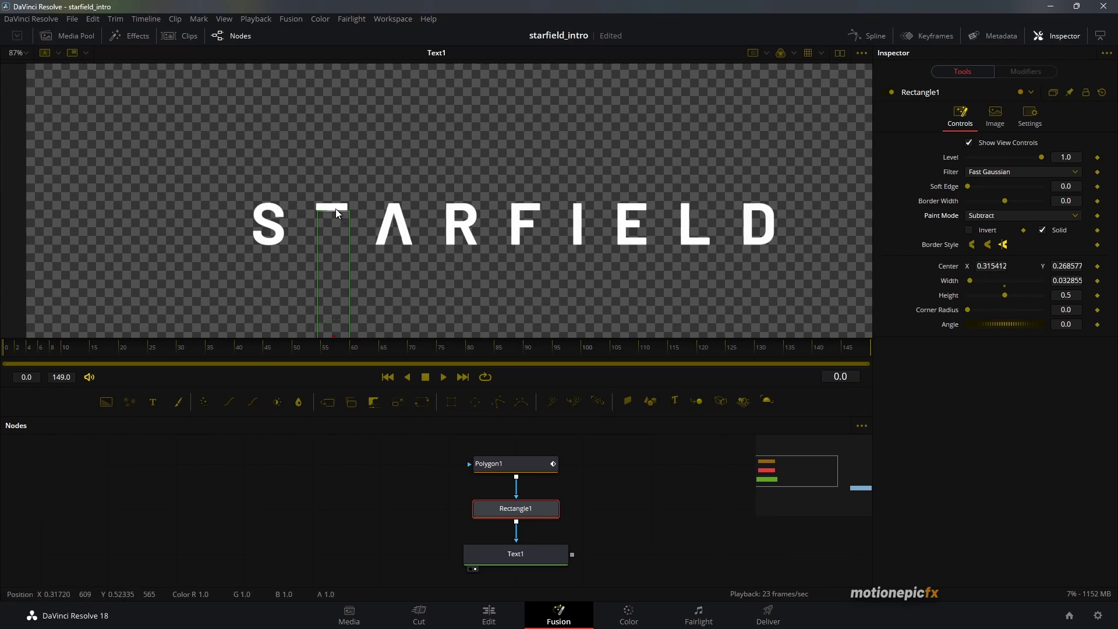
# Step: Raise the Rectangle1 mask to Center Y 0.269277 so its upper edge meets the underside of the T's bar
pyautogui.keyDown('ctrl'); pyautogui.scroll(3, 329, 204); pyautogui.keyUp('ctrl')
pyautogui.keyDown('ctrl'); pyautogui.scroll(4, 329, 204); pyautogui.keyUp('ctrl')
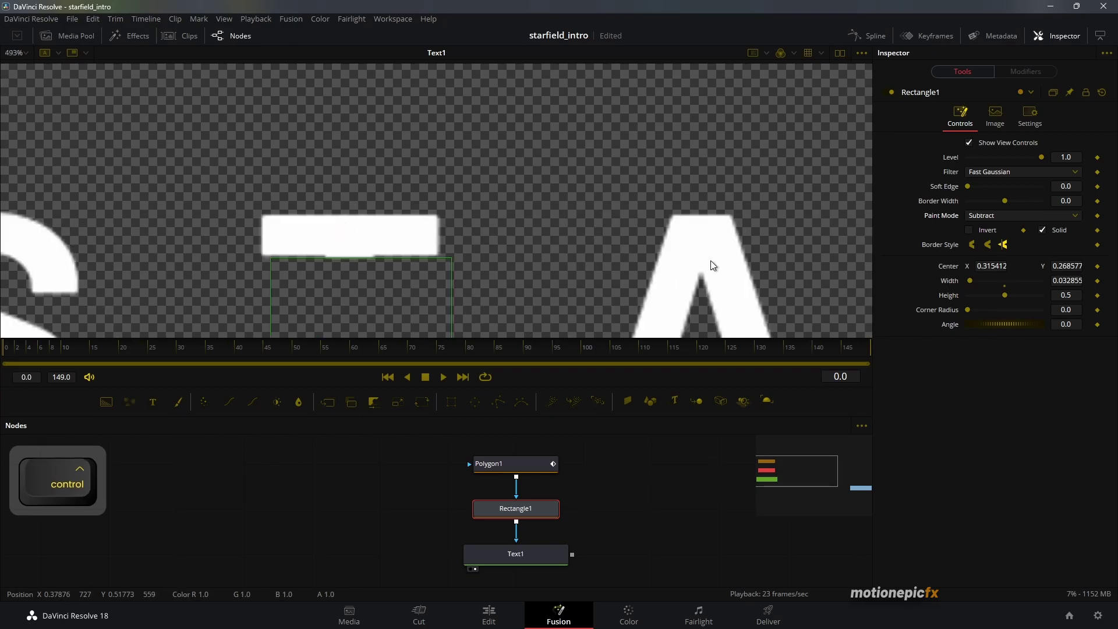
pyautogui.click(1063, 264)
pyautogui.moveTo(1063, 264); pyautogui.dragTo(1067, 265)
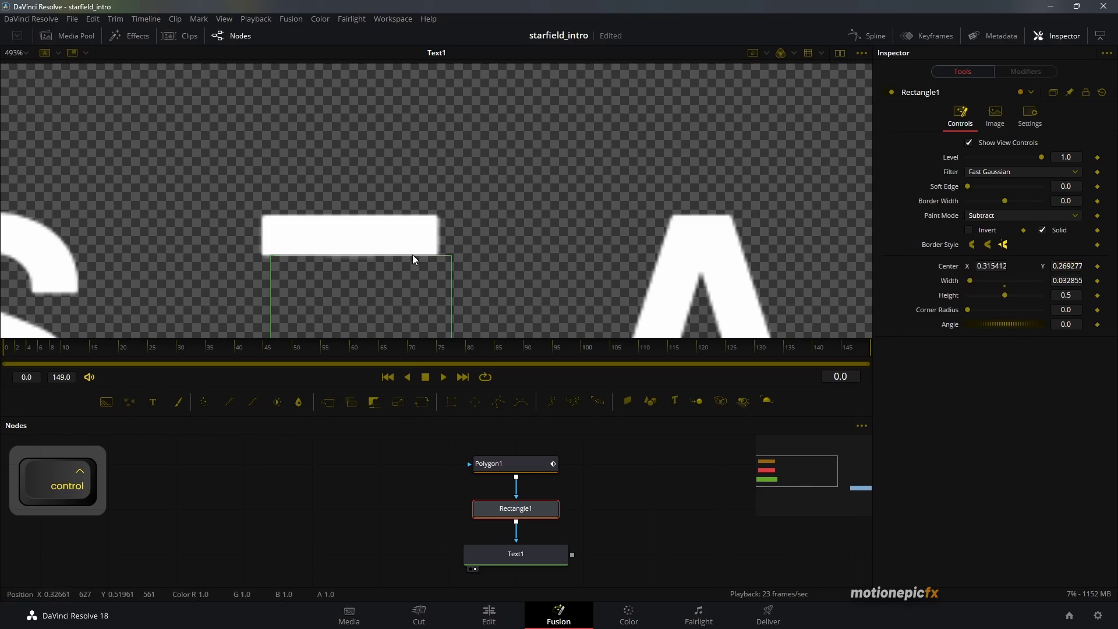
pyautogui.scroll(-5, 413, 254)
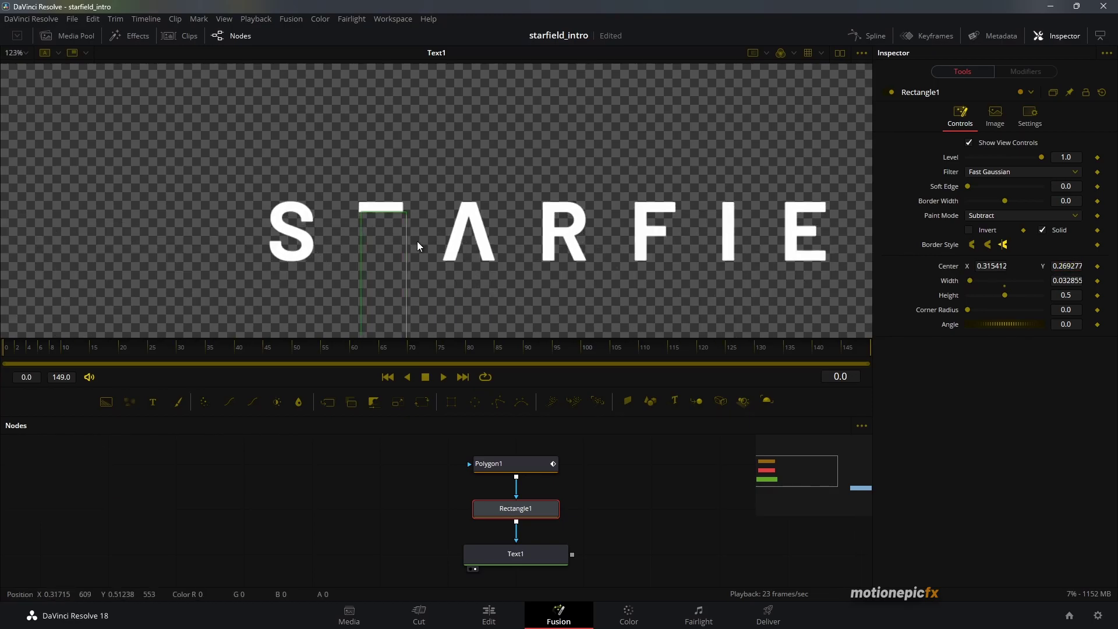
pyautogui.scroll(-3, 416, 222)
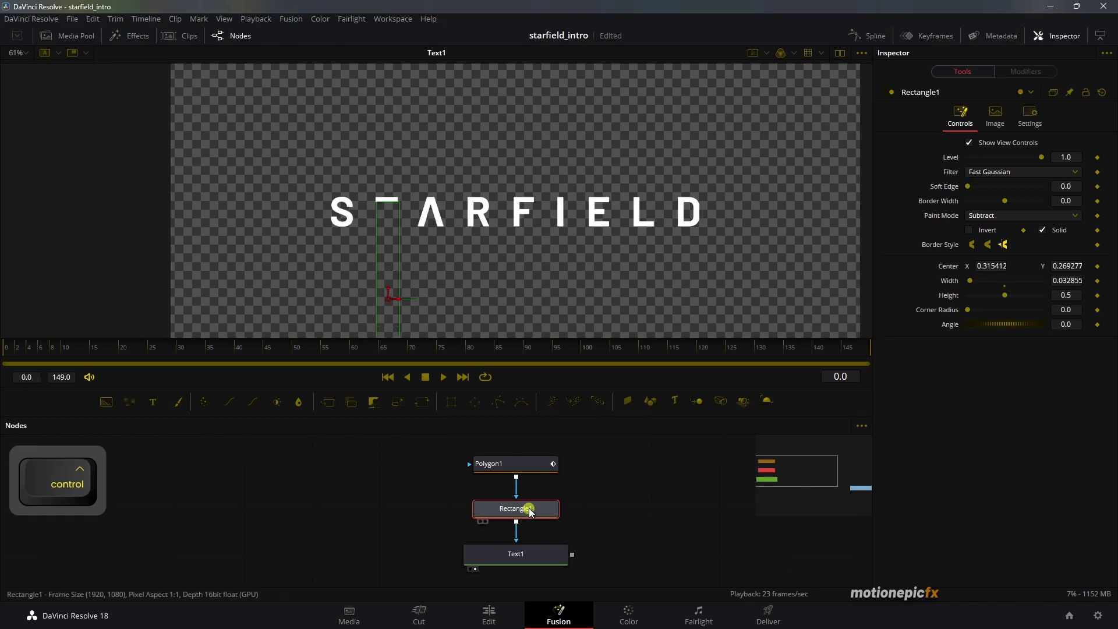
# Step: Duplicate Rectangle1 within the mask chain and place the copy over the L's stem at about X 0.6735, Y 0.7201
pyautogui.hotkey('ctrl', 'c')
pyautogui.hotkey('ctrl', 'v')
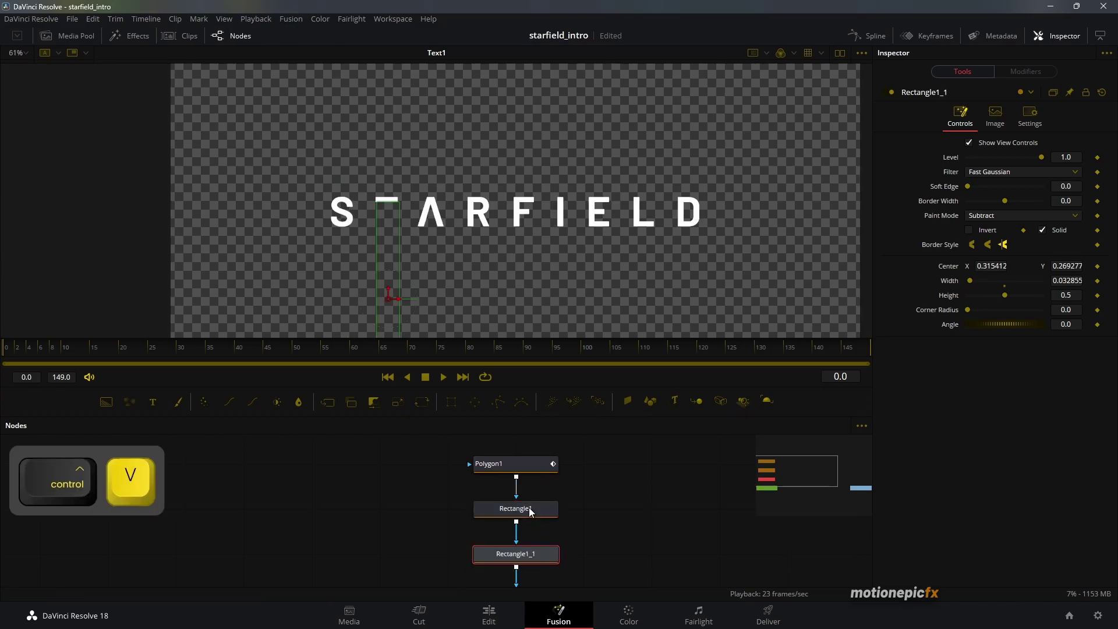
pyautogui.keyDown('ctrl'); pyautogui.scroll(-3, 592, 489); pyautogui.keyUp('ctrl')
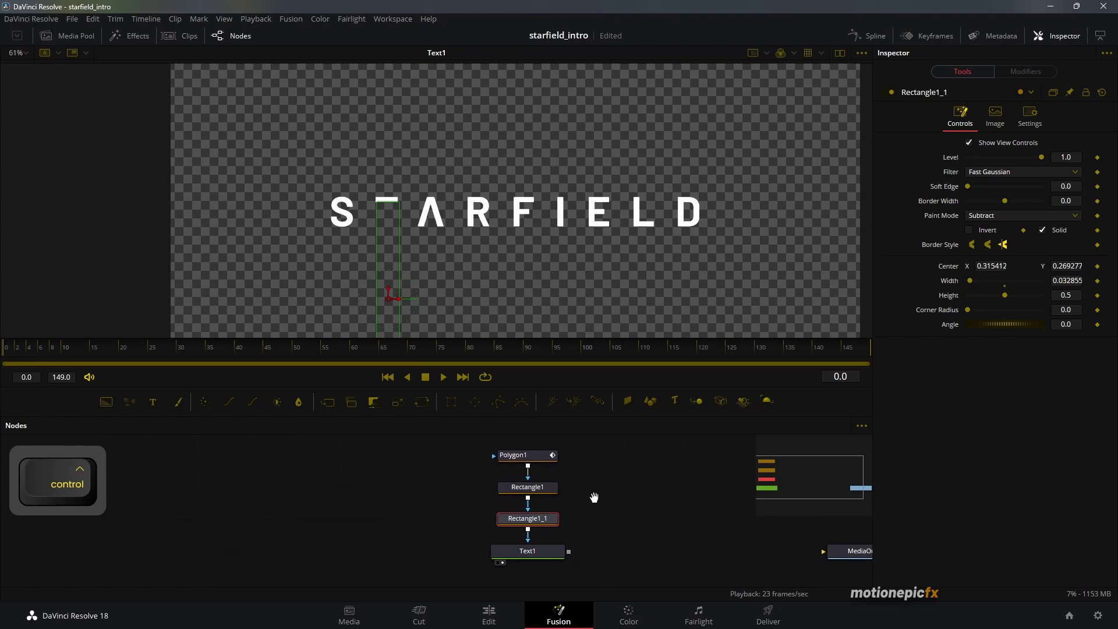
pyautogui.moveTo(399, 298); pyautogui.dragTo(641, 111)
pyautogui.scroll(6, 634, 233)
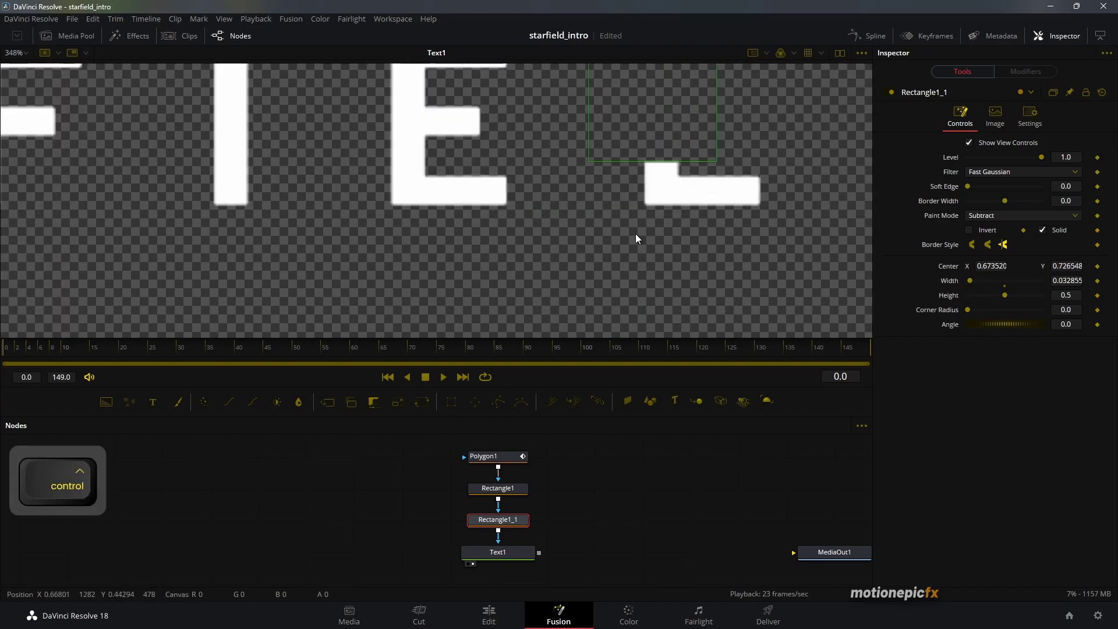
pyautogui.moveTo(1083, 268); pyautogui.dragTo(1046, 245)
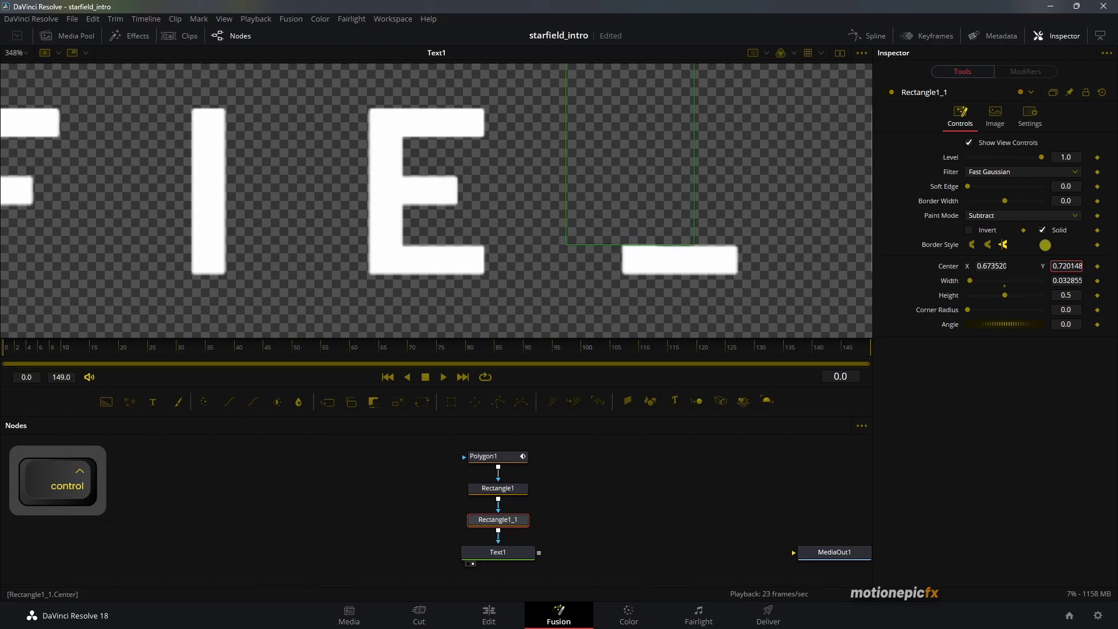
# Step: Turn off the checker underlay in the viewer
pyautogui.scroll(-8, 684, 272)
pyautogui.rightClick(567, 170)
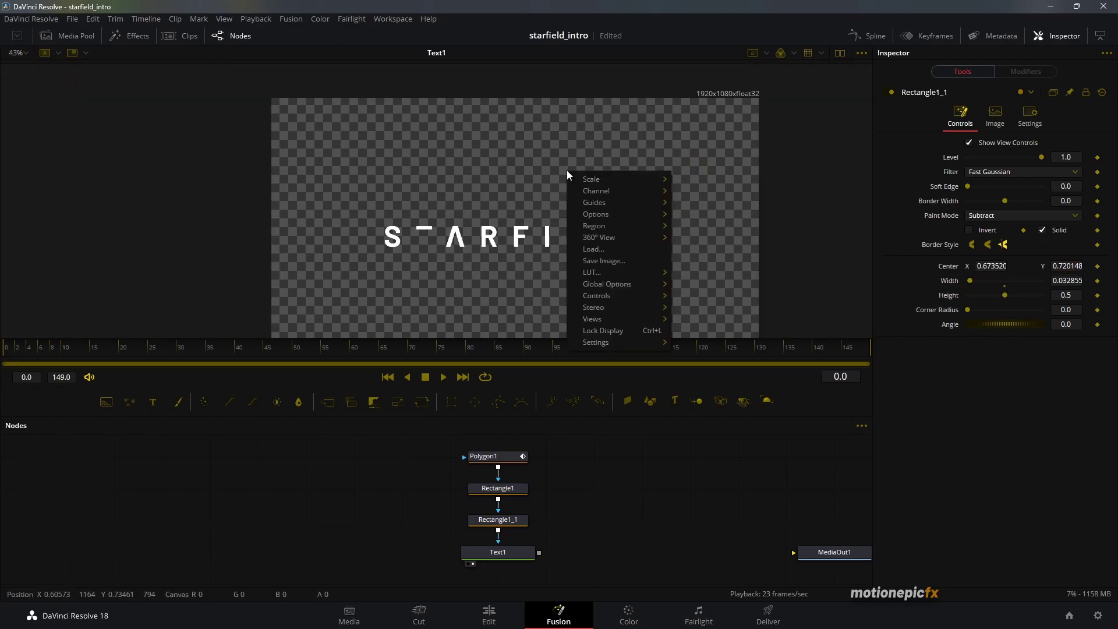
pyautogui.moveTo(635, 217)
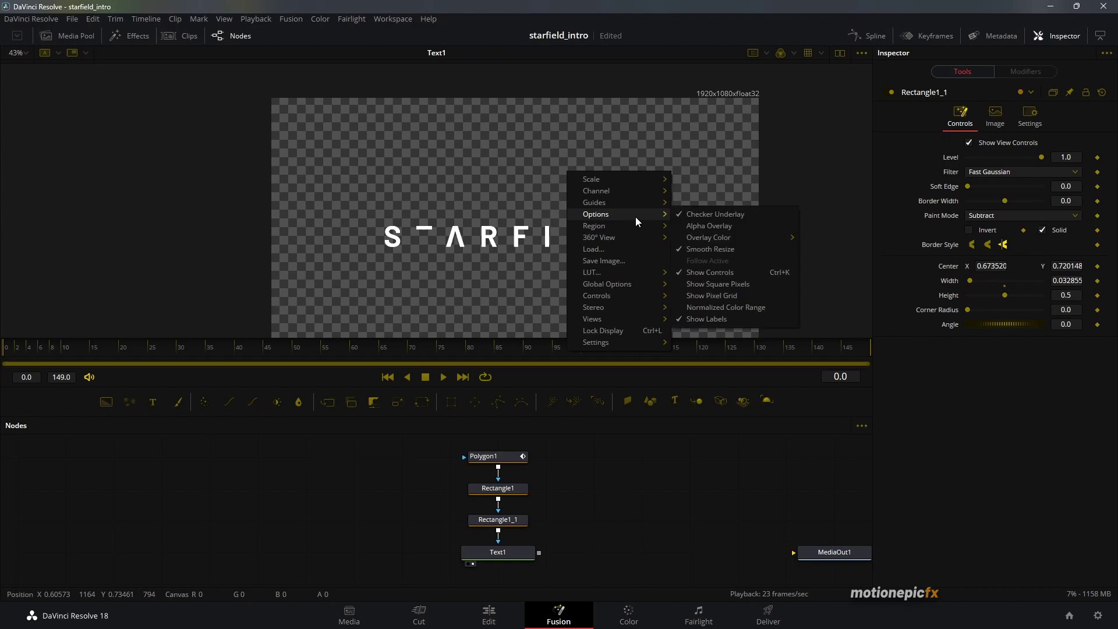
pyautogui.click(687, 214)
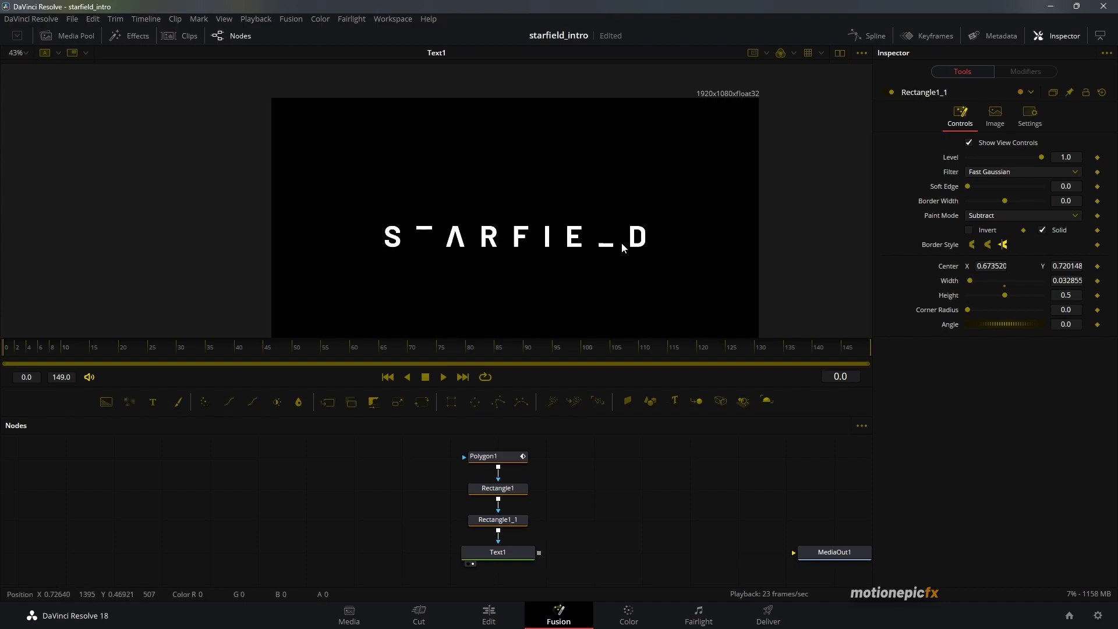
# Step: Fine-tune the Rectangle1_1 mask over the letter L to Center Y 0.719848
pyautogui.keyDown('ctrl'); pyautogui.scroll(10, 621, 242); pyautogui.keyUp('ctrl')
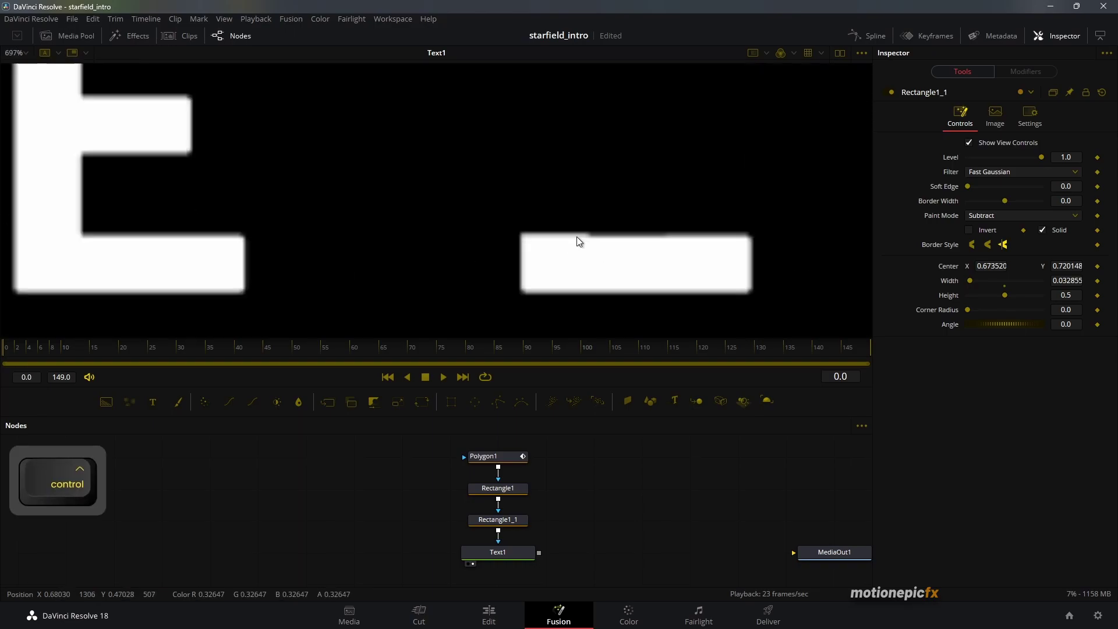
pyautogui.click(510, 520)
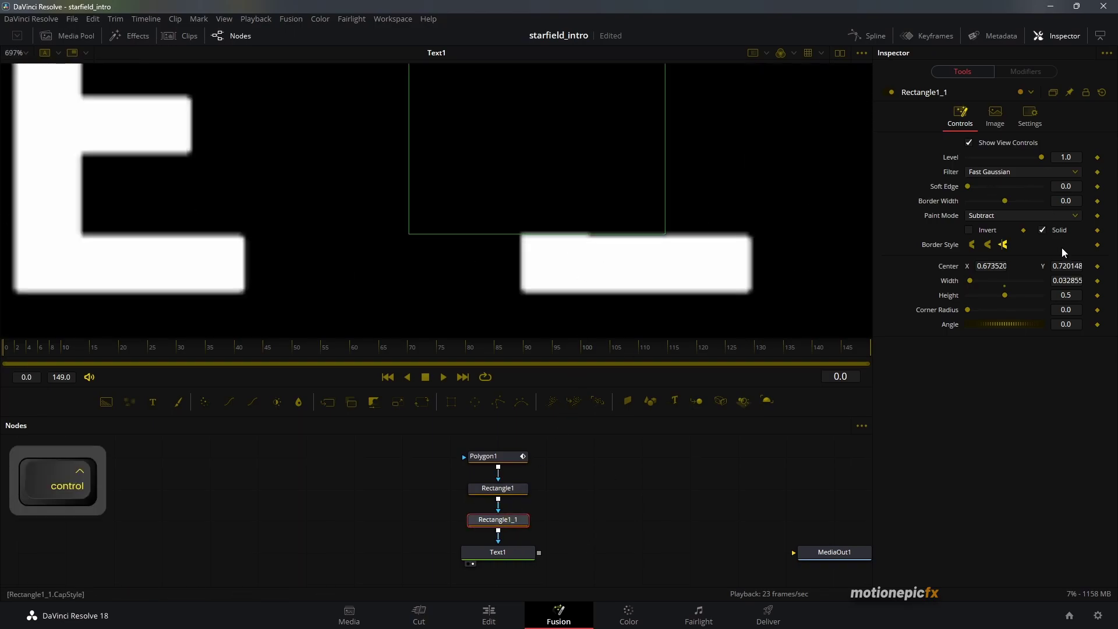
pyautogui.moveTo(1070, 266); pyautogui.dragTo(1067, 263)
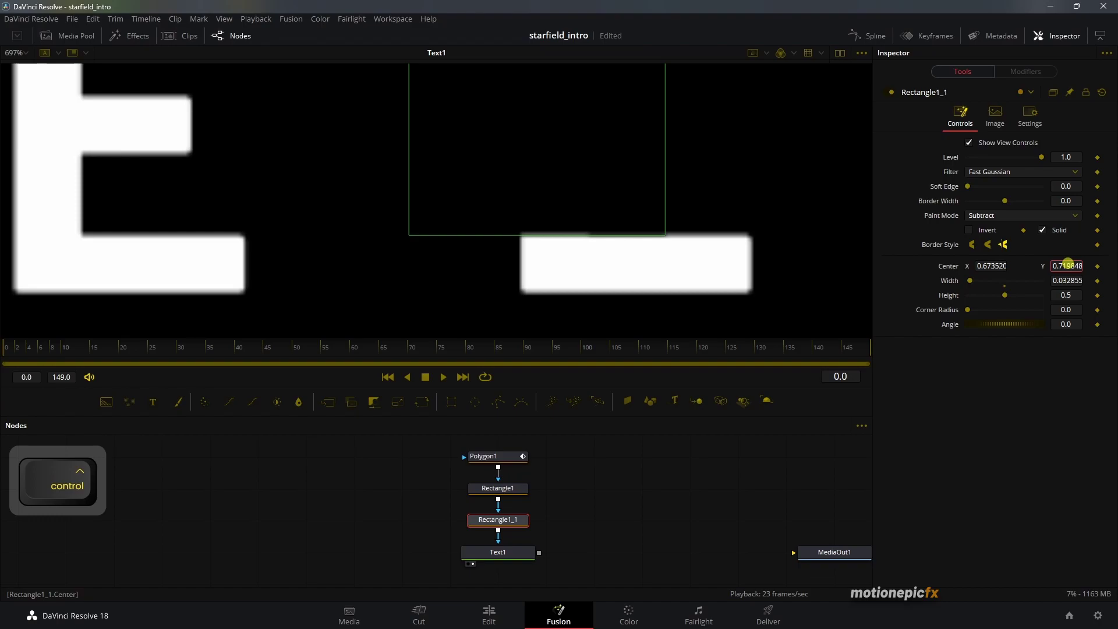
pyautogui.scroll(-6, 589, 219)
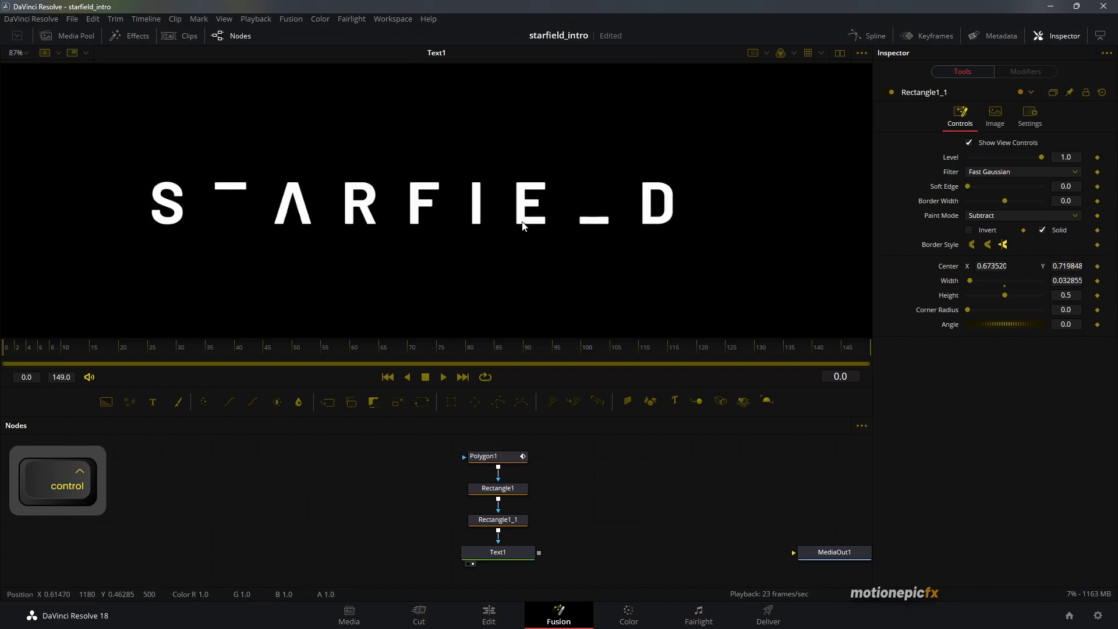
# Step: Add a Background node, merge it over Text1, and display the Merge1 output in the viewer
pyautogui.moveTo(573, 525); pyautogui.dragTo(646, 490)
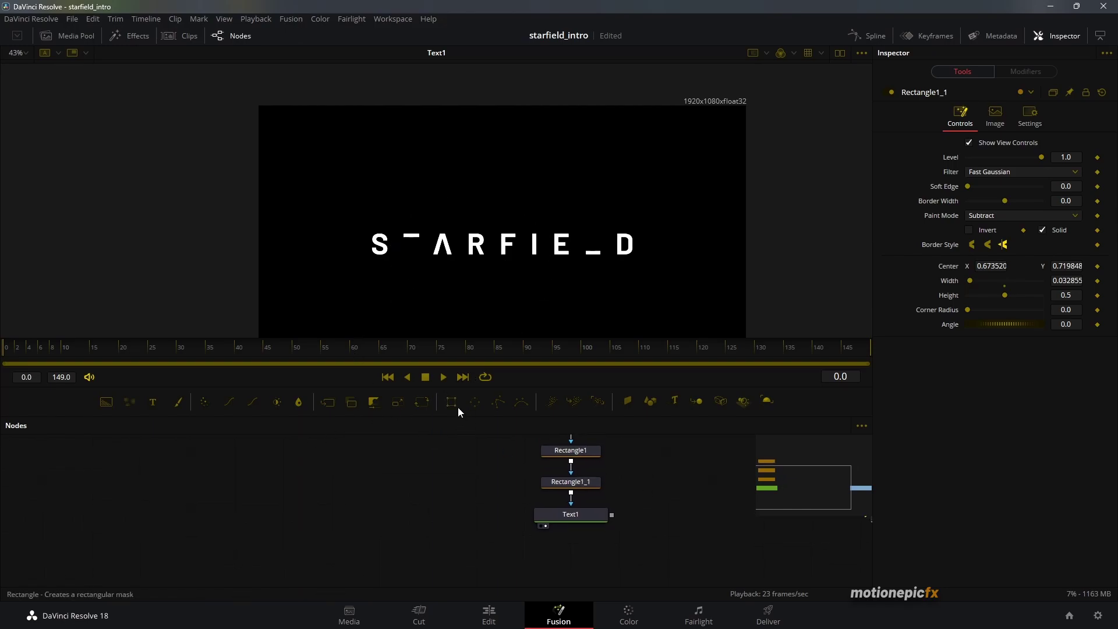
pyautogui.scroll(-2, 456, 464)
pyautogui.moveTo(113, 404); pyautogui.dragTo(606, 500)
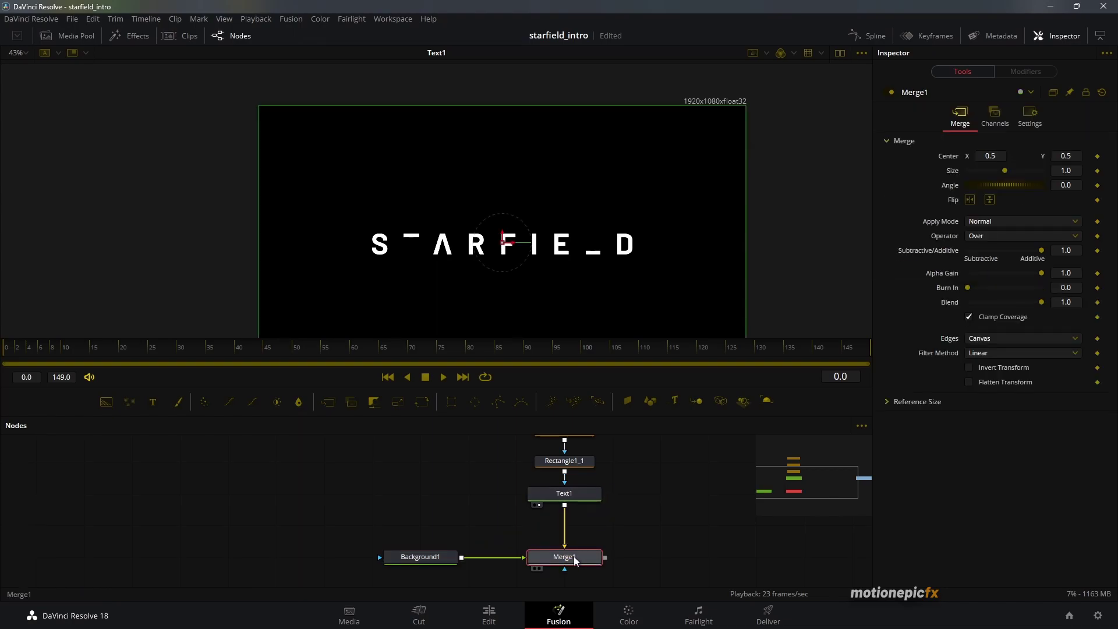
pyautogui.press('1')
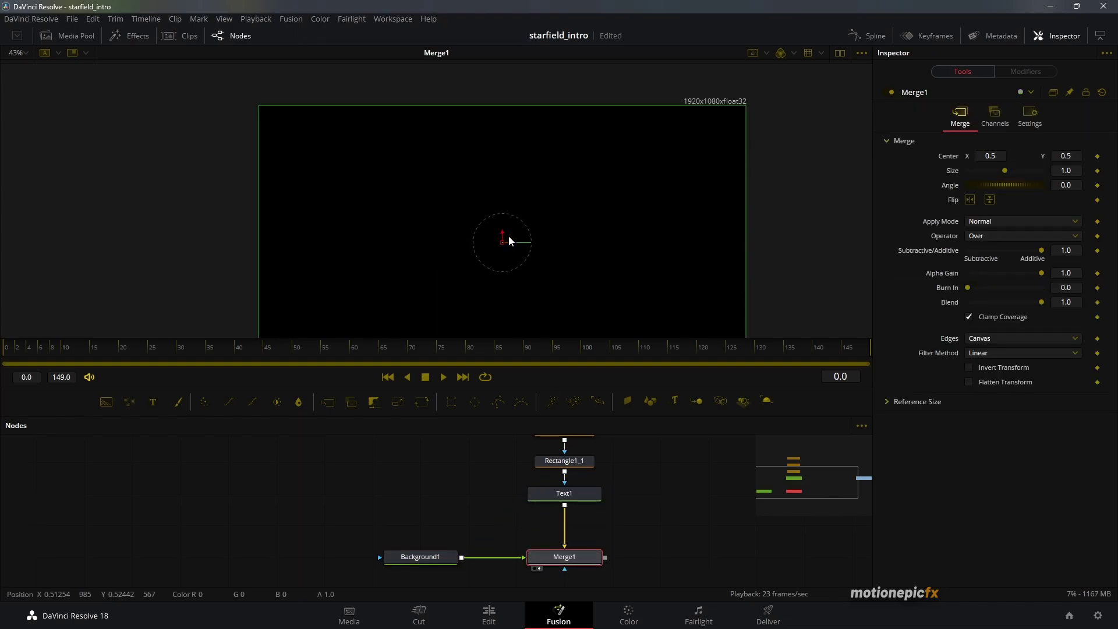
# Step: Make Background1 solid white by setting its red, green and blue values to 1
pyautogui.click(425, 557)
pyautogui.click(1063, 231)
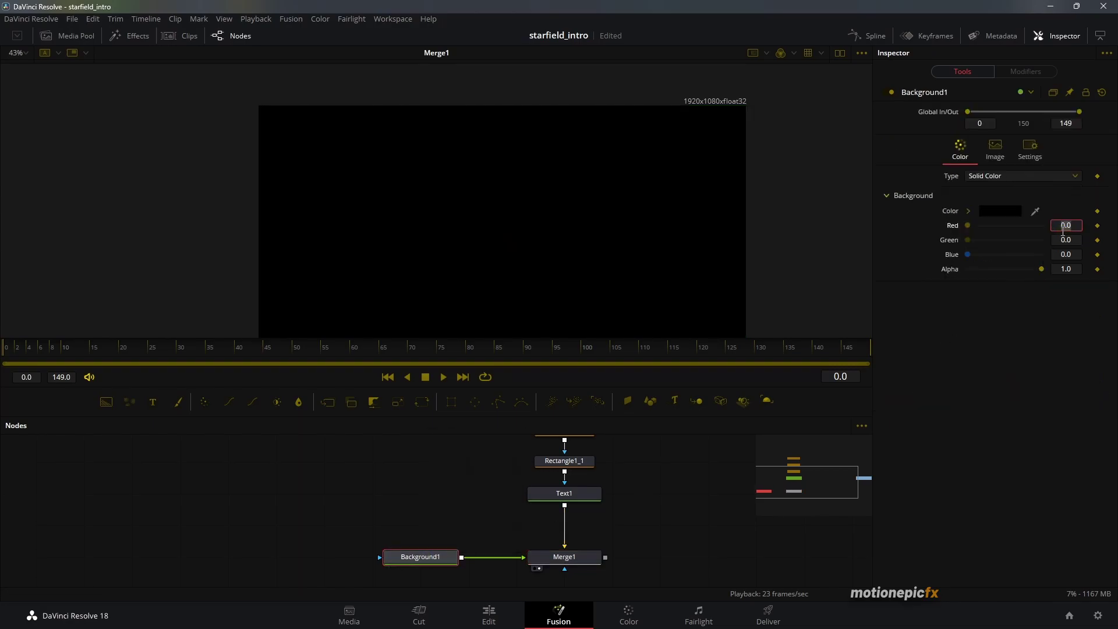
pyautogui.write('1')
pyautogui.press('Tab')
pyautogui.write('1')
pyautogui.press('Tab')
pyautogui.write('1')
pyautogui.press('Return')
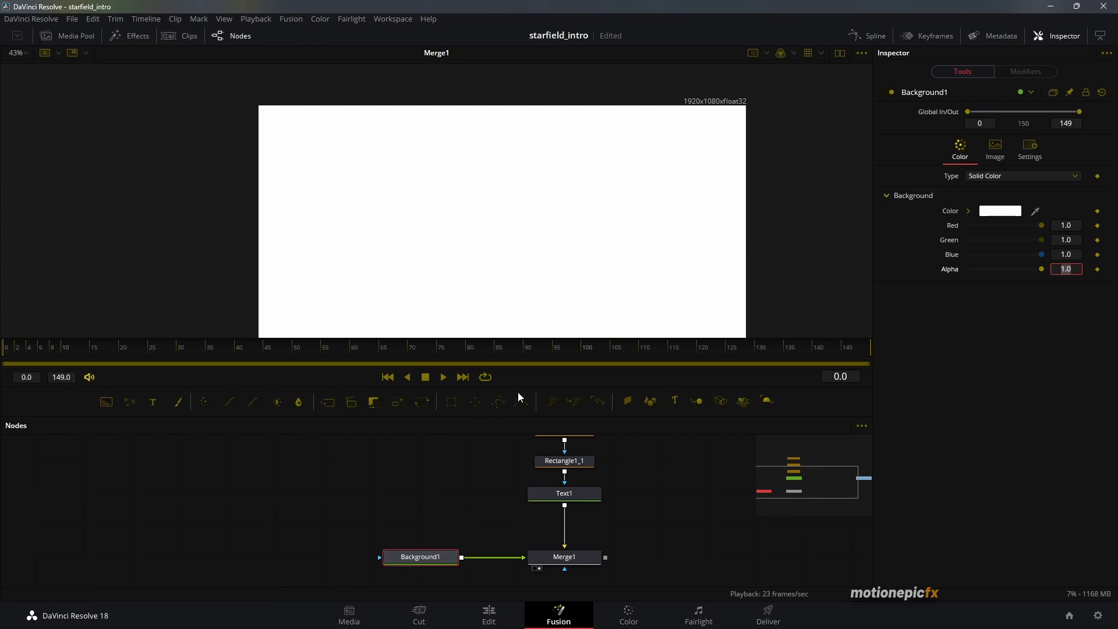
# Step: Mask Background1 with an Ellipse, turn off Solid, and set the border width to 0.0144 to form a ring
pyautogui.moveTo(477, 403); pyautogui.dragTo(380, 558)
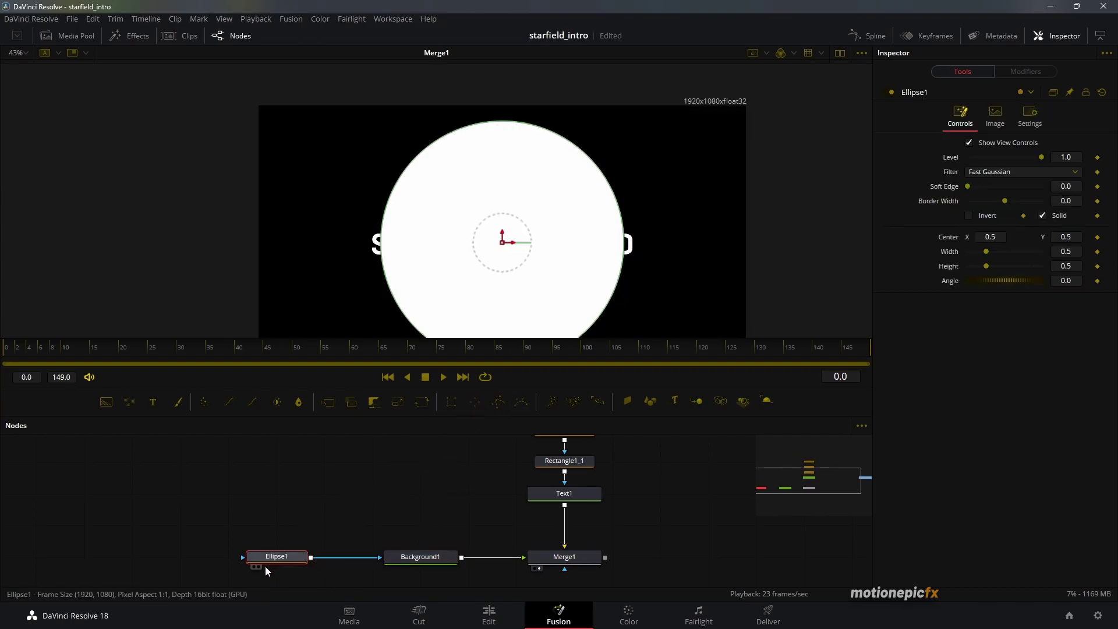
pyautogui.click(1043, 216)
pyautogui.moveTo(1064, 201); pyautogui.dragTo(602, 206)
pyautogui.moveTo(513, 276); pyautogui.dragTo(534, 236)
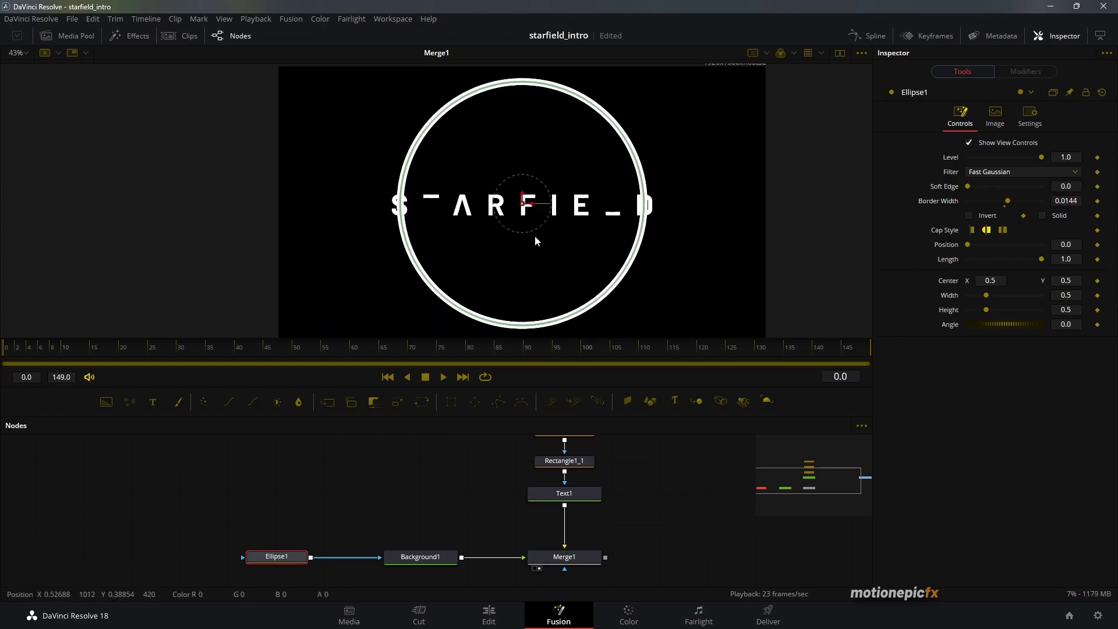
# Step: Shrink the Ellipse1 ring around the title to a width and height of about 0.354
pyautogui.moveTo(611, 280); pyautogui.dragTo(587, 269)
pyautogui.scroll(2, 491, 197)
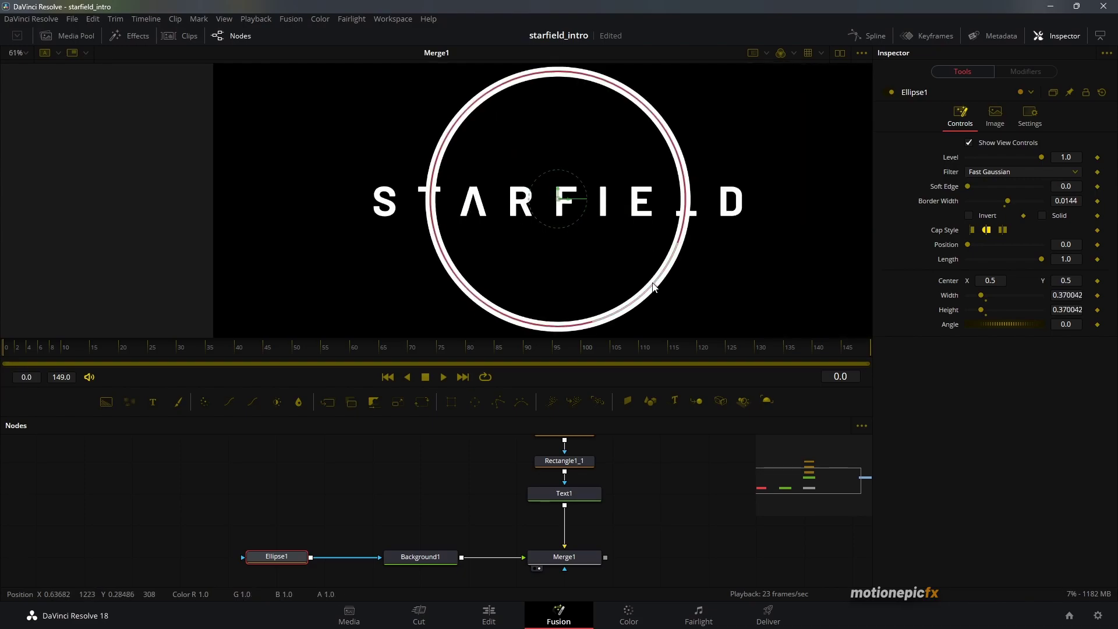
pyautogui.moveTo(653, 284); pyautogui.dragTo(644, 285)
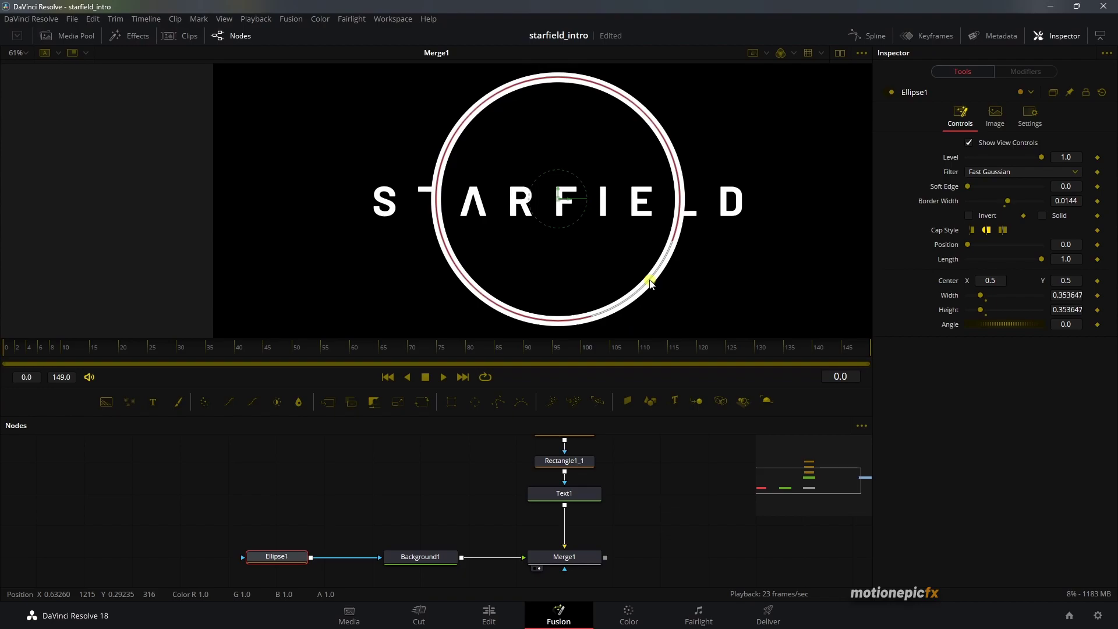
pyautogui.press('ctrl')
pyautogui.scroll(4, 396, 181)
pyautogui.scroll(-4, 380, 228)
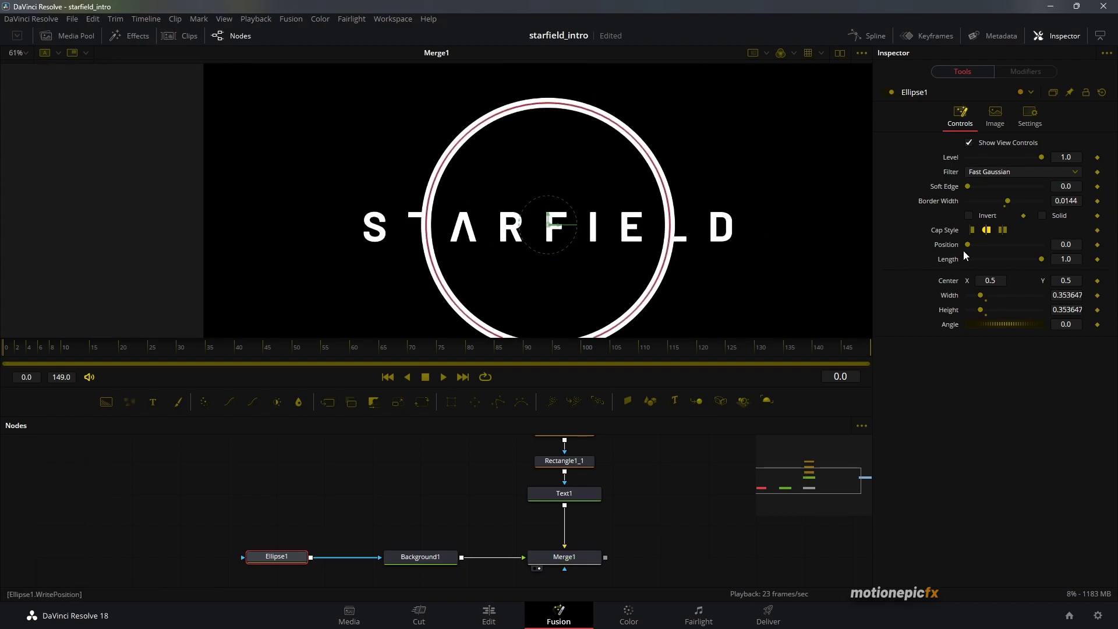
# Step: Set the Ellipse1 ring's border width to 0.01 and compare its thickness with the letter strokes
pyautogui.press('shift')
pyautogui.scroll(5, 425, 226)
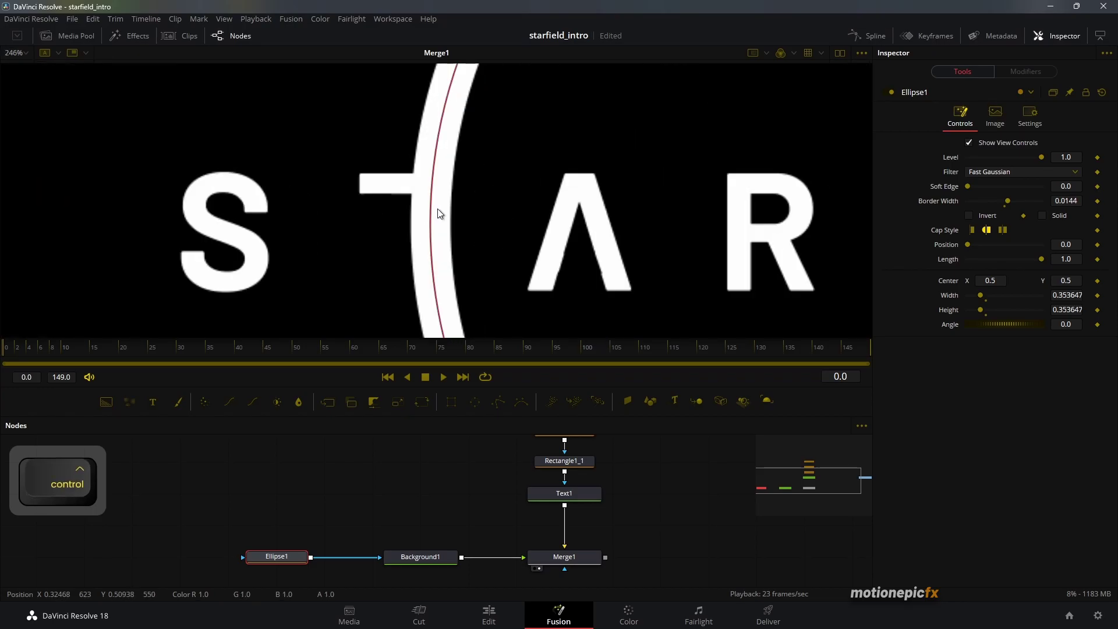
pyautogui.click(1077, 199)
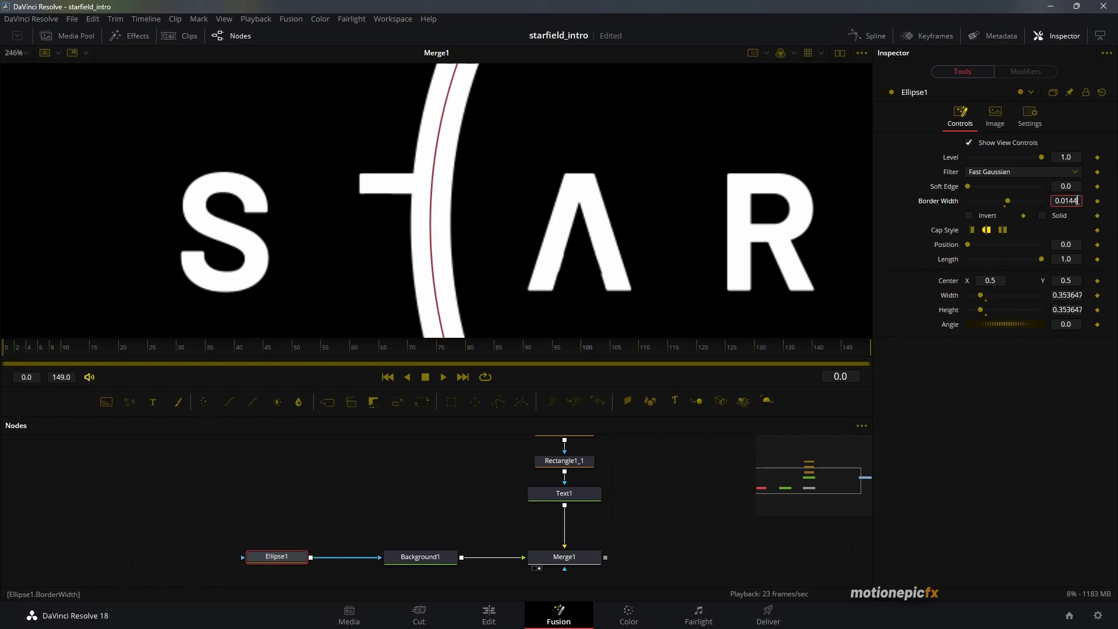
pyautogui.press('BackSpace')
pyautogui.write('0')
pyautogui.press('Return')
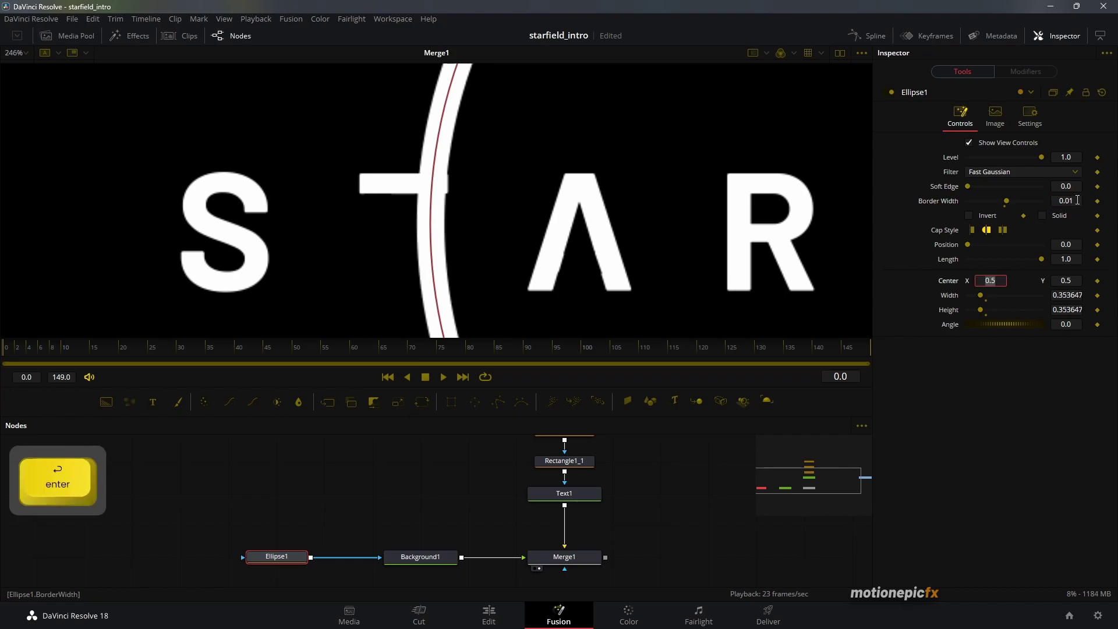
pyautogui.scroll(-4, 449, 210)
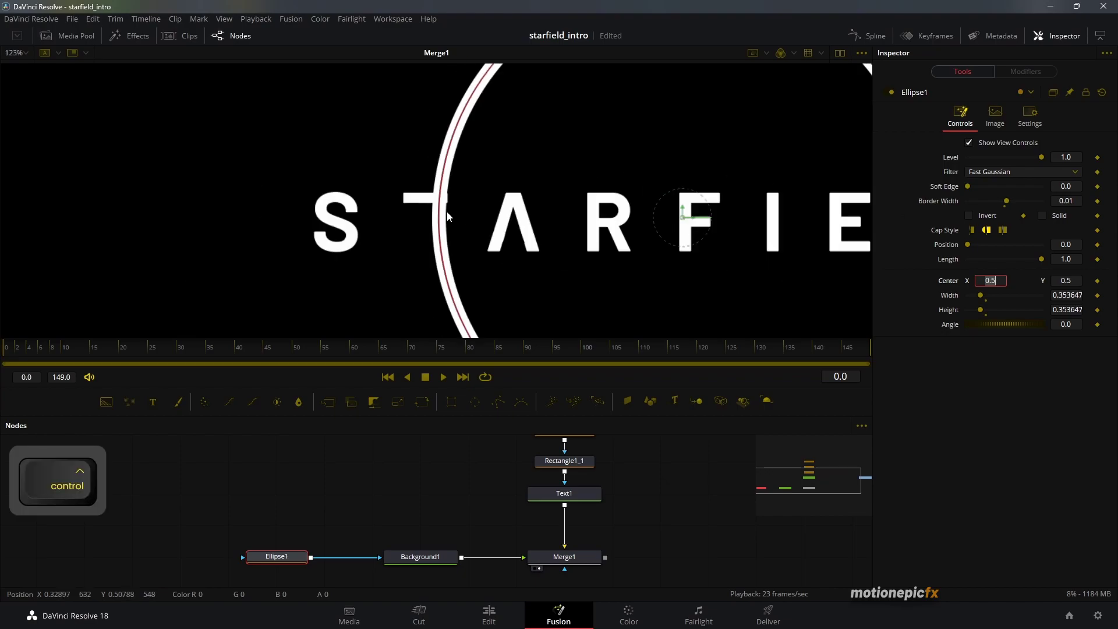
pyautogui.scroll(4, 448, 215)
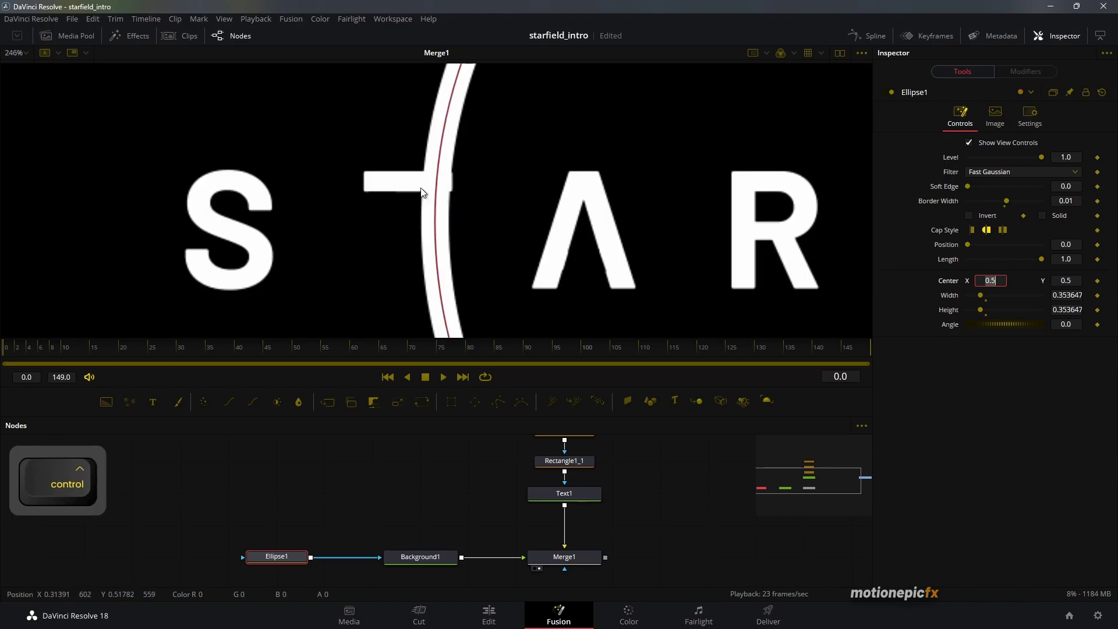
pyautogui.scroll(-6, 491, 207)
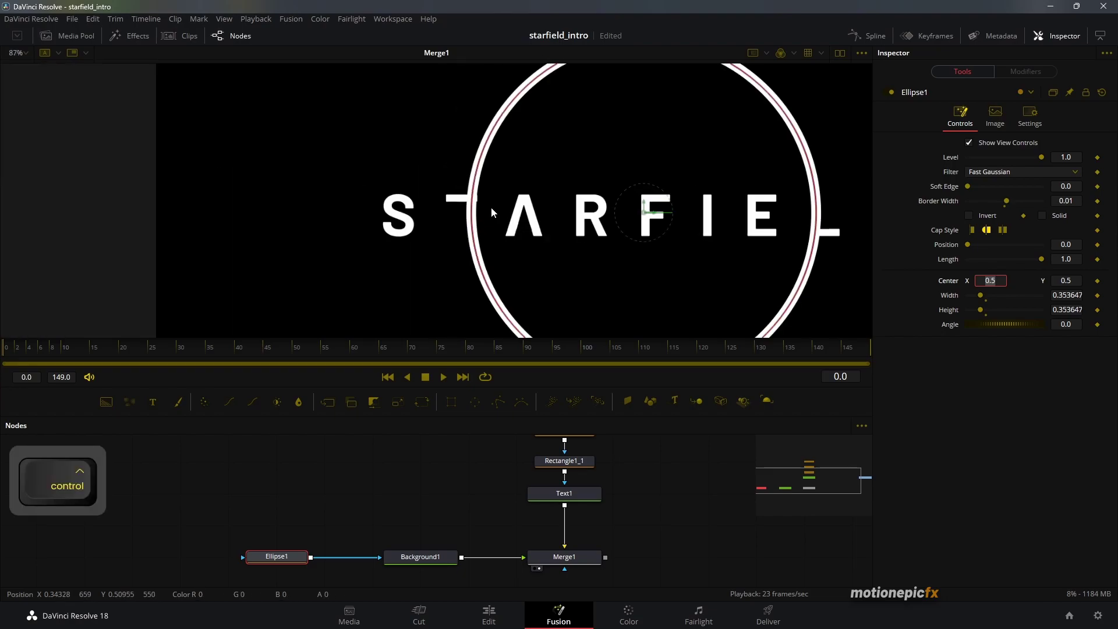
# Step: Enlarge the Ellipse1 ring to about 0.374 in width and height so it passes through the T and L
pyautogui.moveTo(476, 295); pyautogui.dragTo(466, 291)
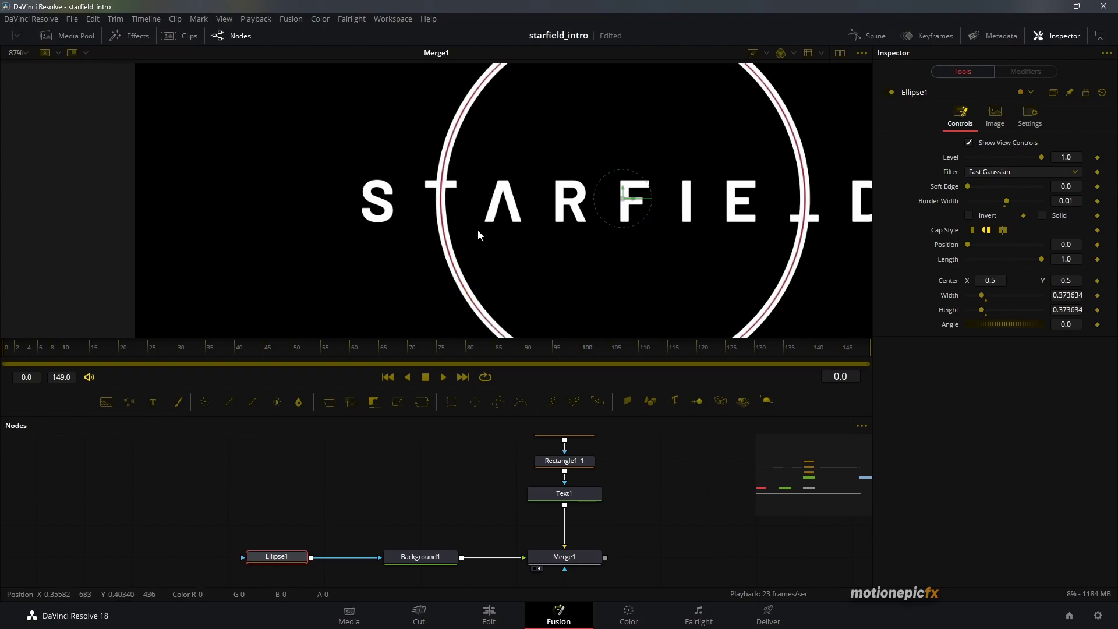
pyautogui.scroll(6, 789, 201)
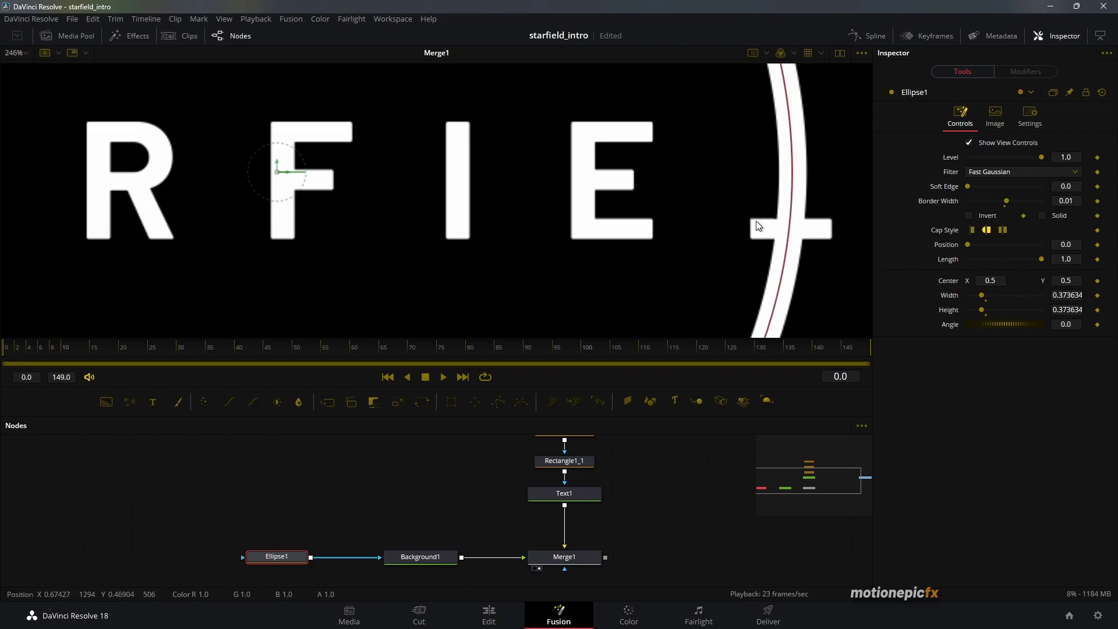
pyautogui.scroll(-7, 735, 233)
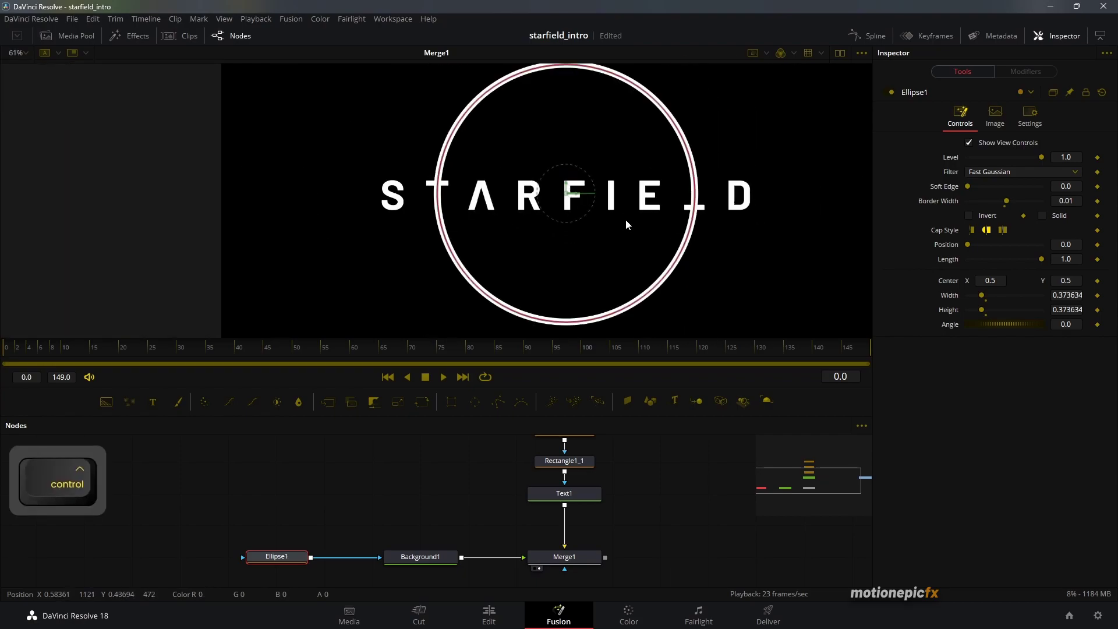
# Step: Resize the Ellipse1 ring to about 0.361 in width and height and set its Center X to 0.4942
pyautogui.moveTo(676, 266); pyautogui.dragTo(668, 260)
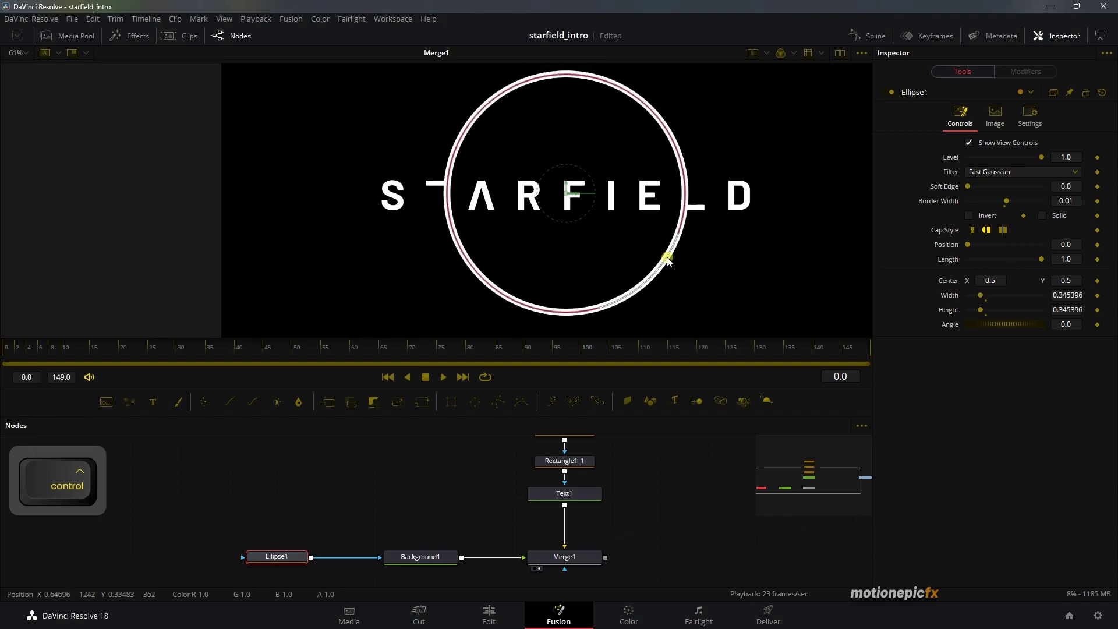
pyautogui.moveTo(991, 280); pyautogui.dragTo(988, 279)
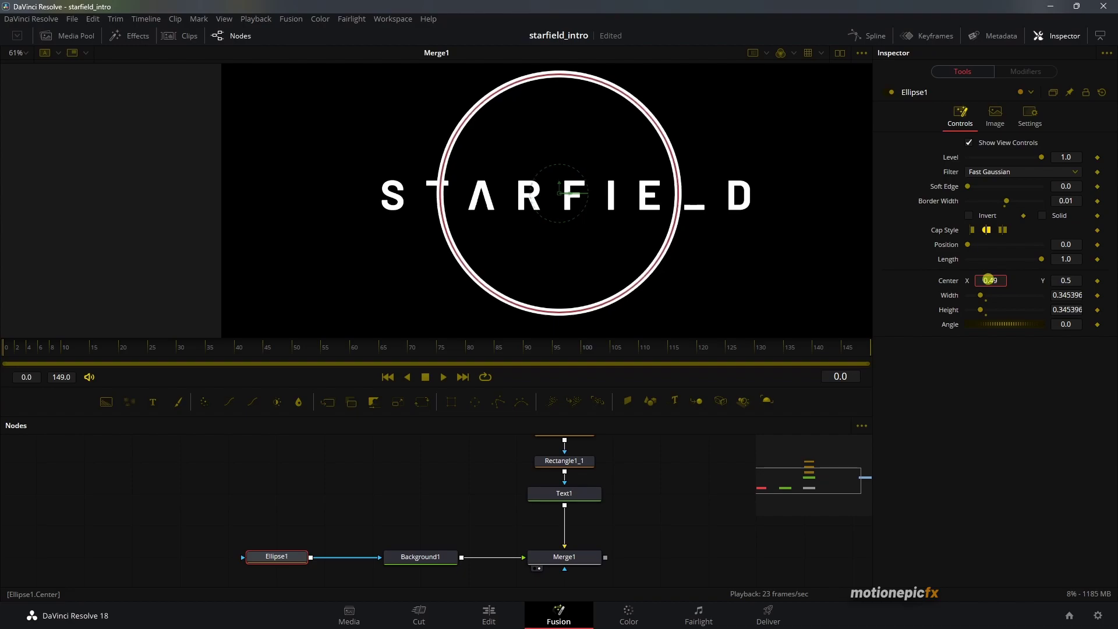
pyautogui.press('ctrl')
pyautogui.moveTo(636, 283); pyautogui.dragTo(642, 291)
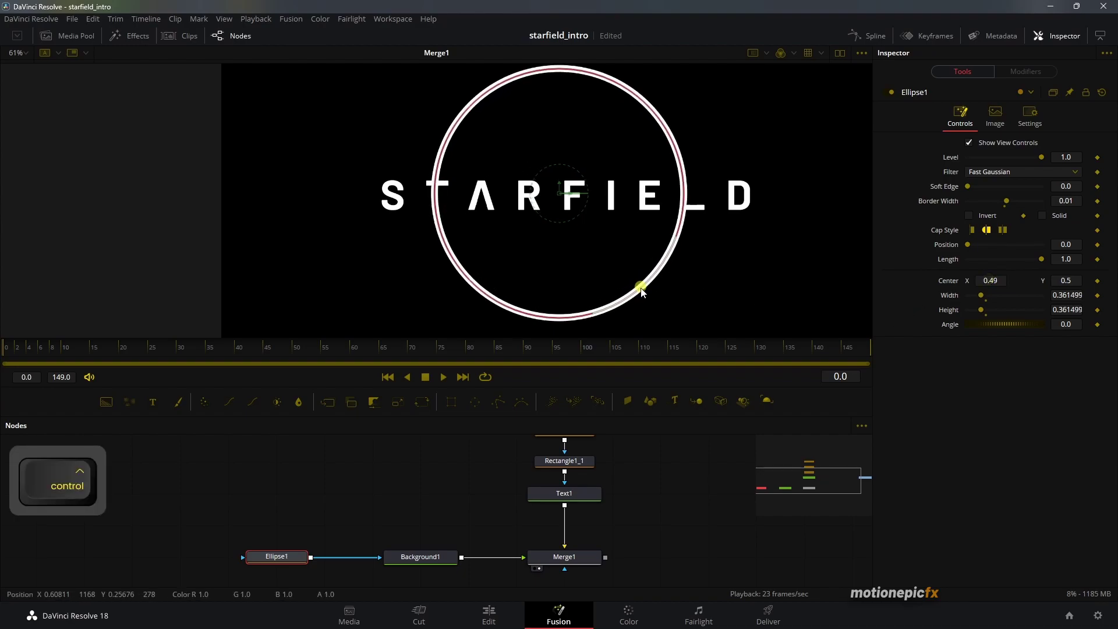
pyautogui.press('ctrl')
pyautogui.moveTo(992, 280); pyautogui.dragTo(997, 280)
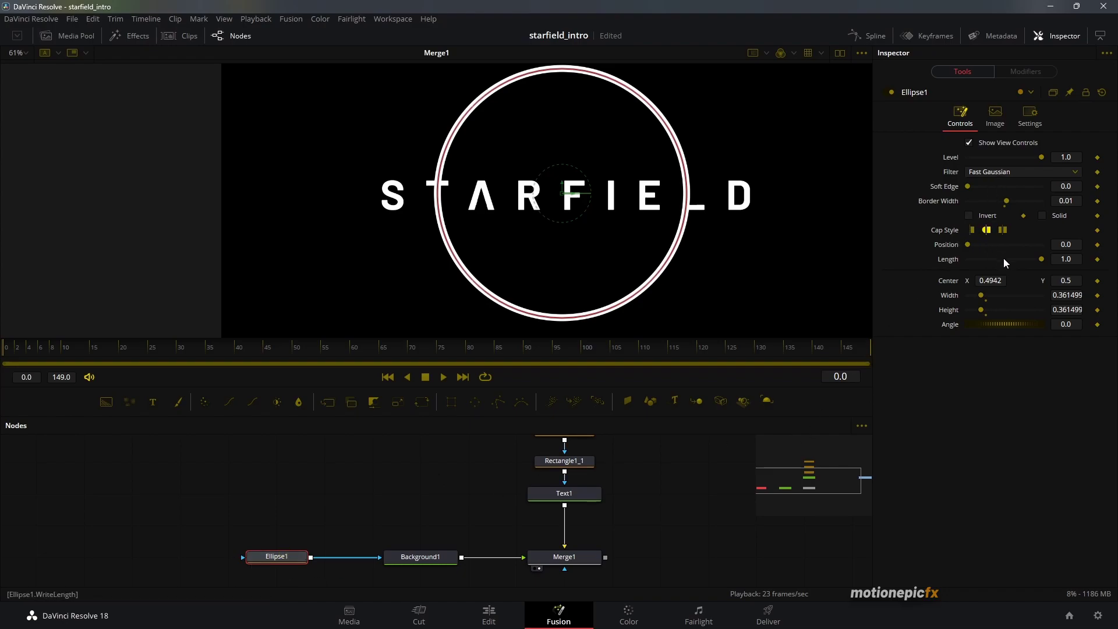
# Step: Shorten Ellipse1 to a Length of 0.094 and set its Position to 0.498 so the arc starts near the T's crossbar
pyautogui.moveTo(1043, 260); pyautogui.dragTo(976, 247)
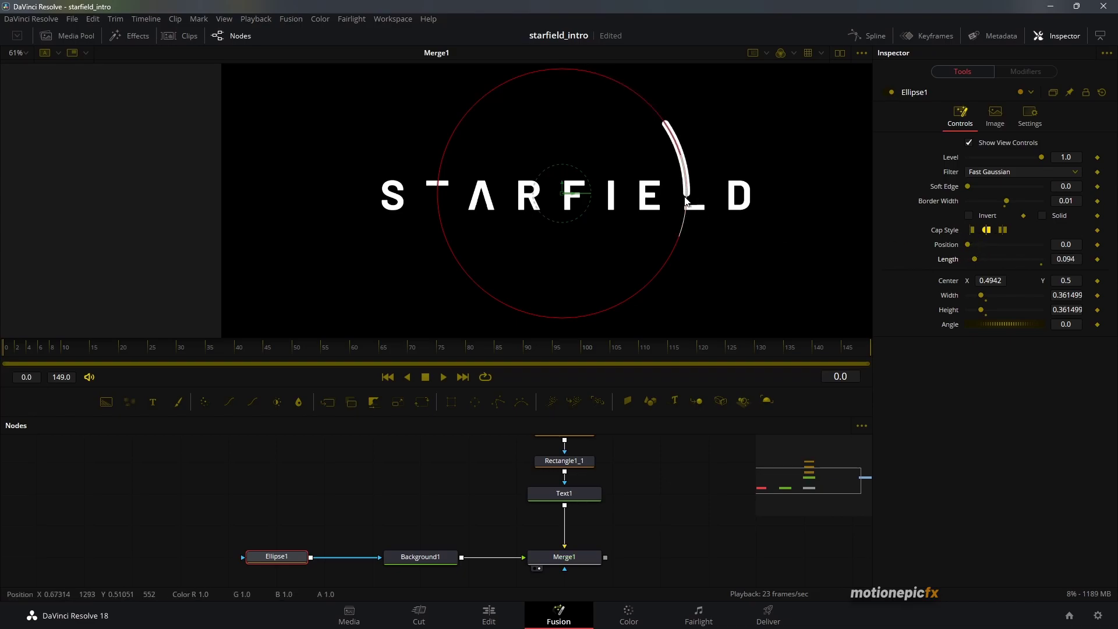
pyautogui.hotkey('ctrl', 'z')
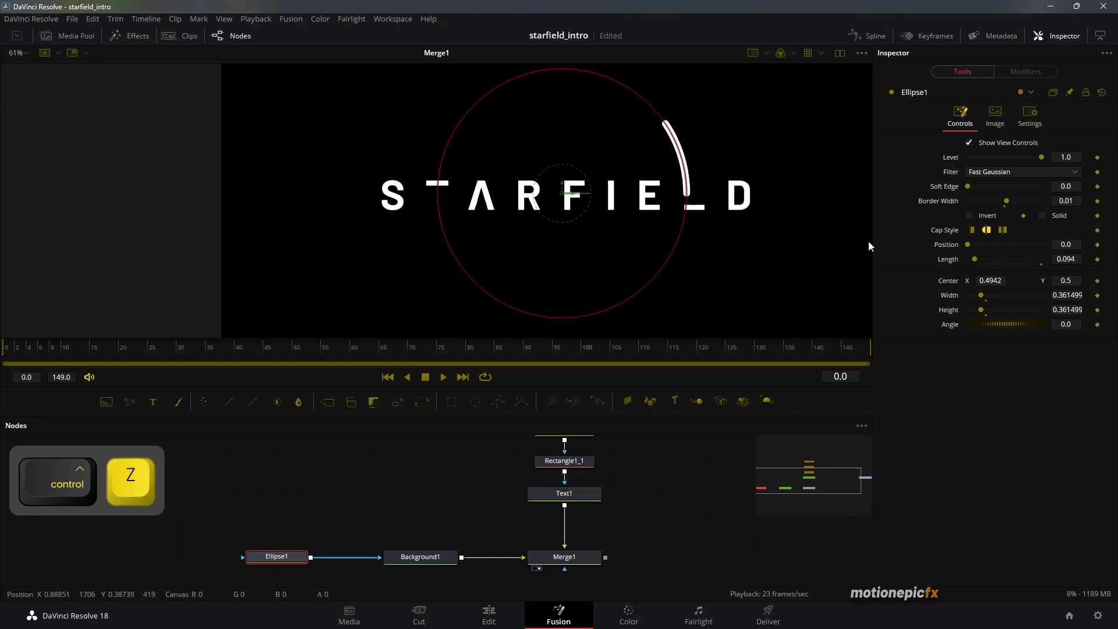
pyautogui.moveTo(966, 247); pyautogui.dragTo(1005, 257)
pyautogui.scroll(2, 445, 215)
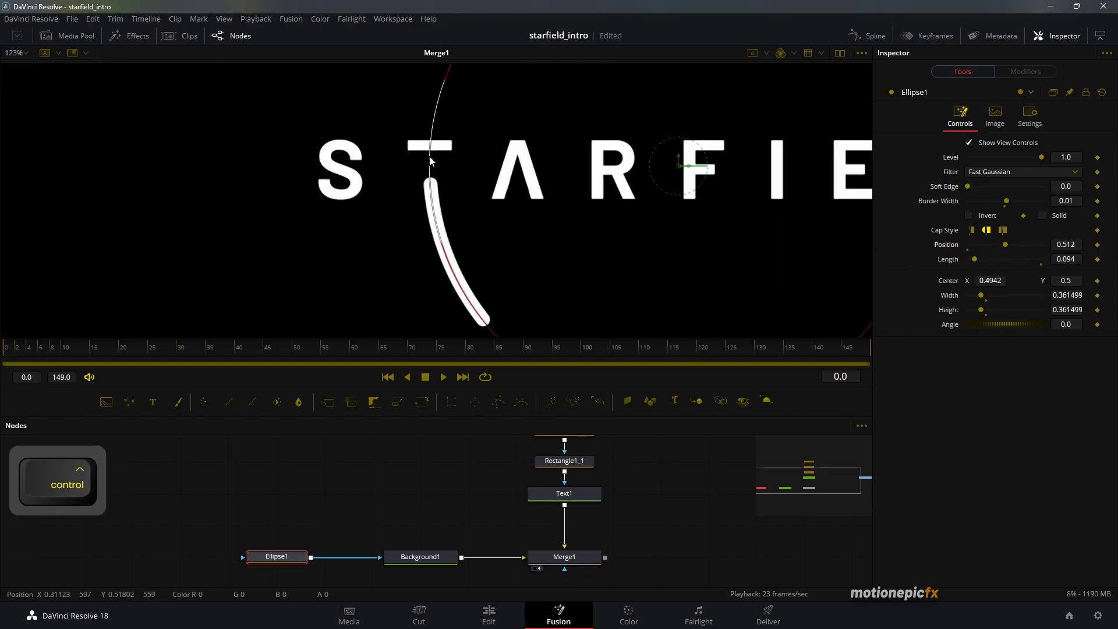
pyautogui.click(1068, 244)
pyautogui.moveTo(1068, 245); pyautogui.dragTo(1060, 249)
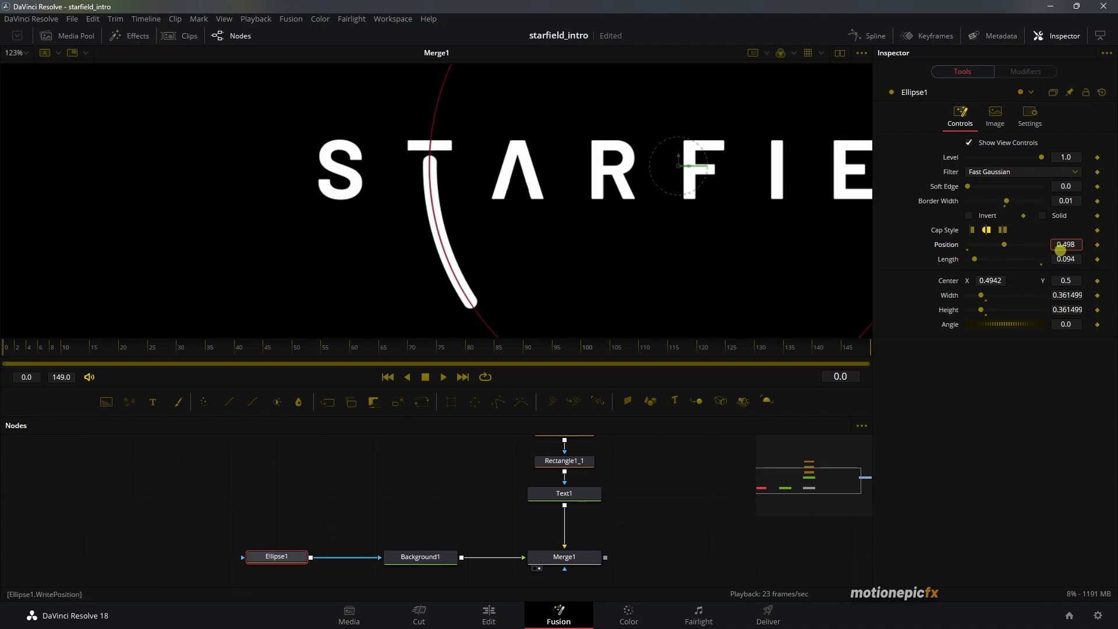
# Step: Give the Ellipse1 arc a flat cap style and set its Position to 0.489 to join the T's crossbar
pyautogui.click(972, 231)
pyautogui.moveTo(1070, 244); pyautogui.dragTo(1064, 245)
pyautogui.keyDown('ctrl'); pyautogui.scroll(-3, 498, 209); pyautogui.keyUp('ctrl')
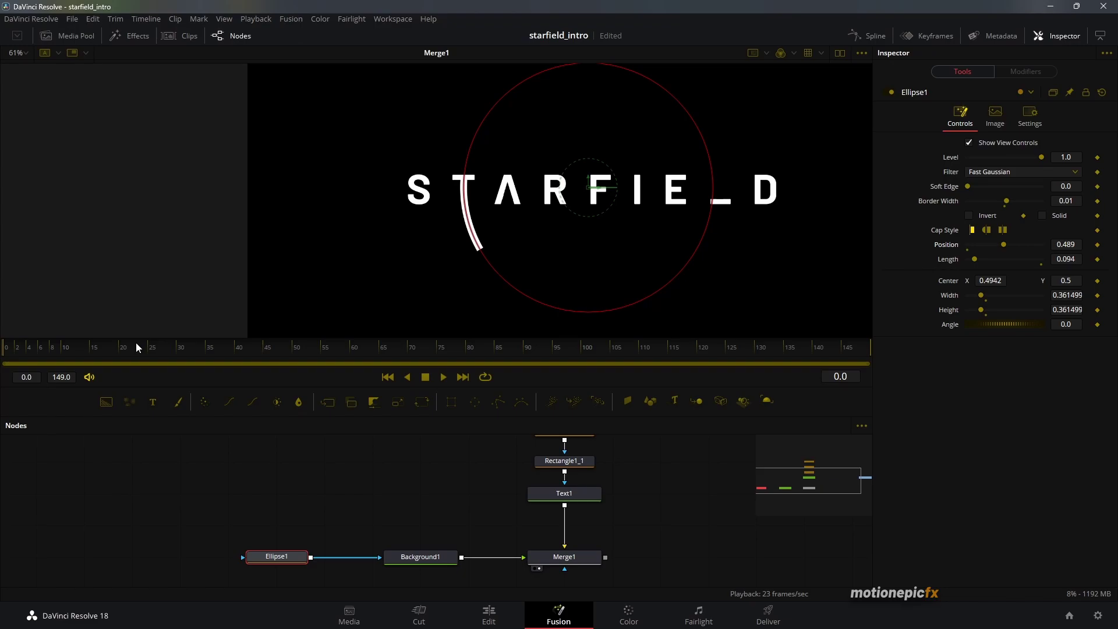
# Step: Keyframe Ellipse1's Length at 0.0 on frame 0
pyautogui.moveTo(50, 348); pyautogui.dragTo(6, 348)
pyautogui.moveTo(976, 259); pyautogui.dragTo(956, 260)
pyautogui.click(1097, 258)
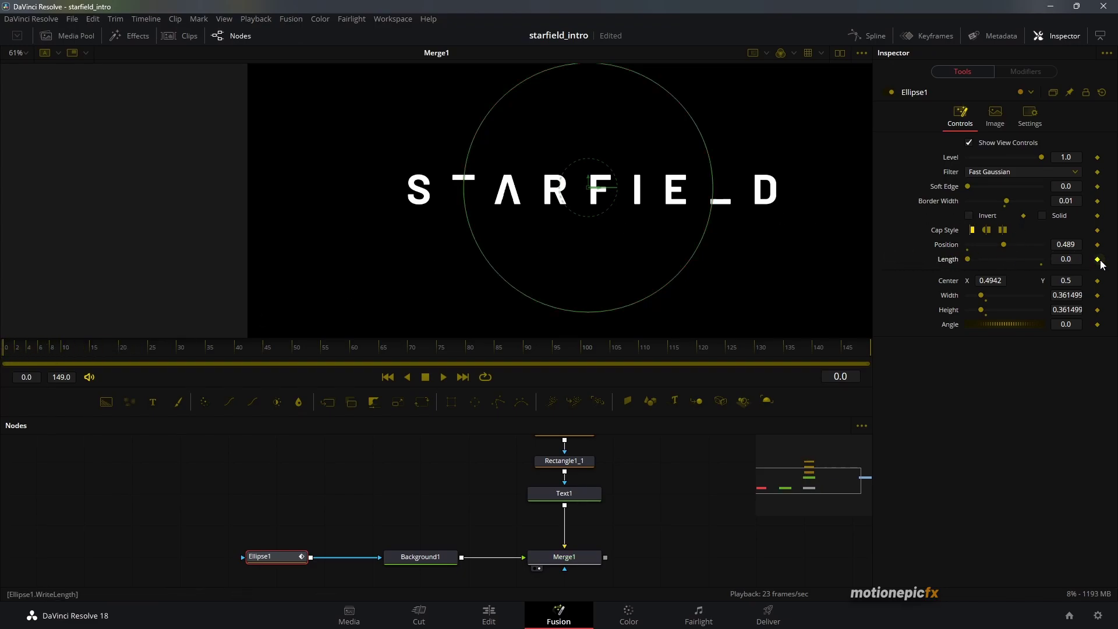
# Step: Set Ellipse1's Length to 0.491 at frame 149 so the arc sweeps round to the base of the L
pyautogui.moveTo(574, 348); pyautogui.dragTo(759, 349)
pyautogui.moveTo(965, 257); pyautogui.dragTo(1003, 267)
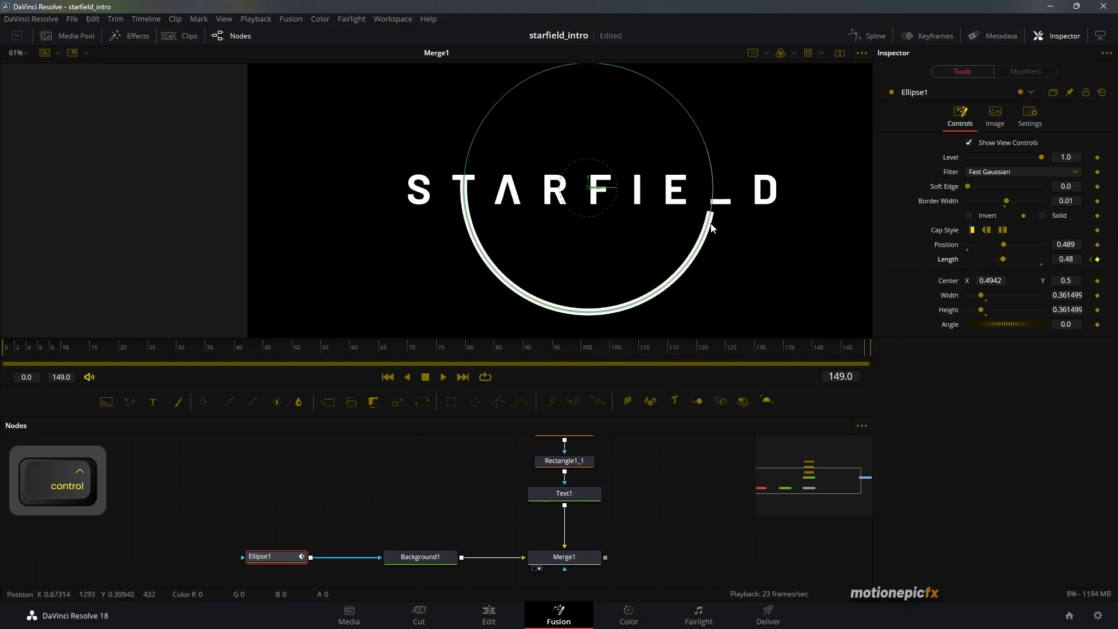
pyautogui.scroll(4, 725, 206)
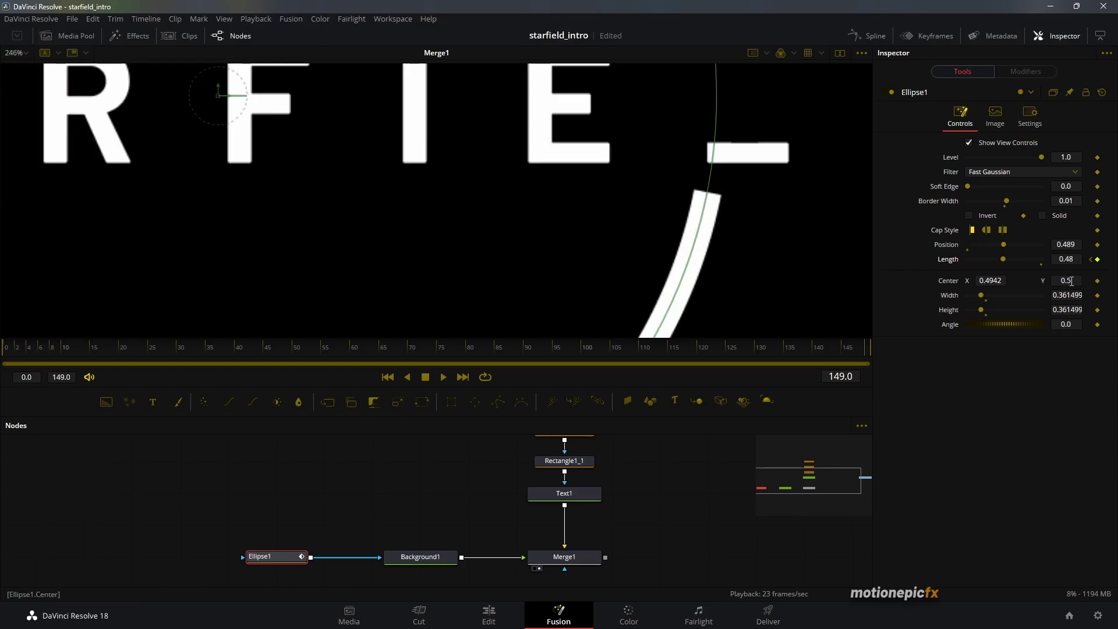
pyautogui.moveTo(1065, 259); pyautogui.dragTo(1070, 258)
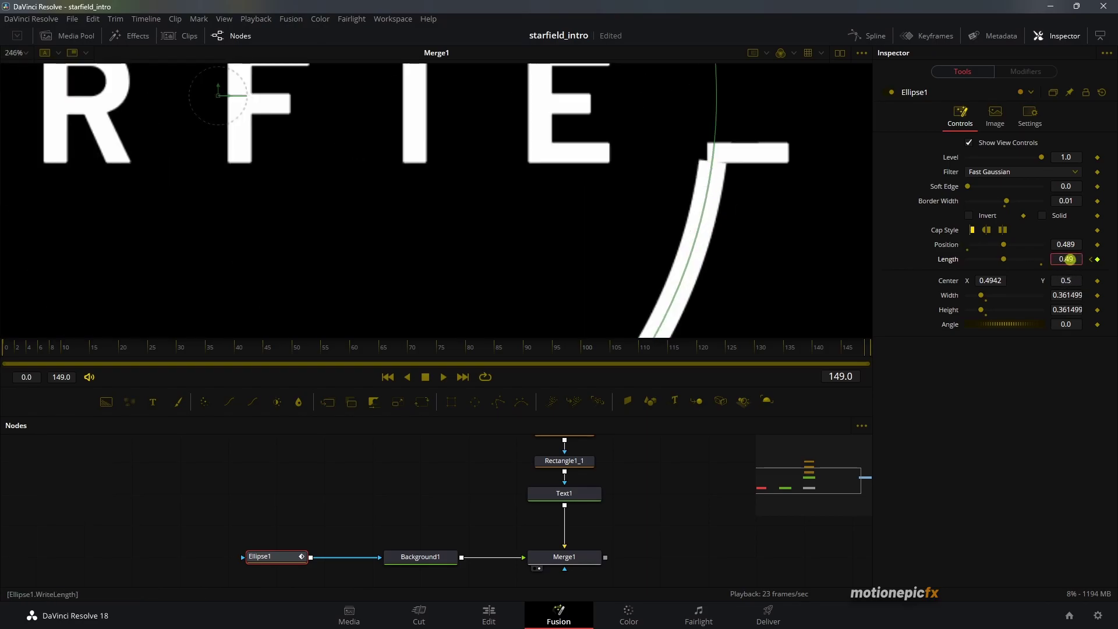
pyautogui.moveTo(1071, 259); pyautogui.dragTo(1072, 259)
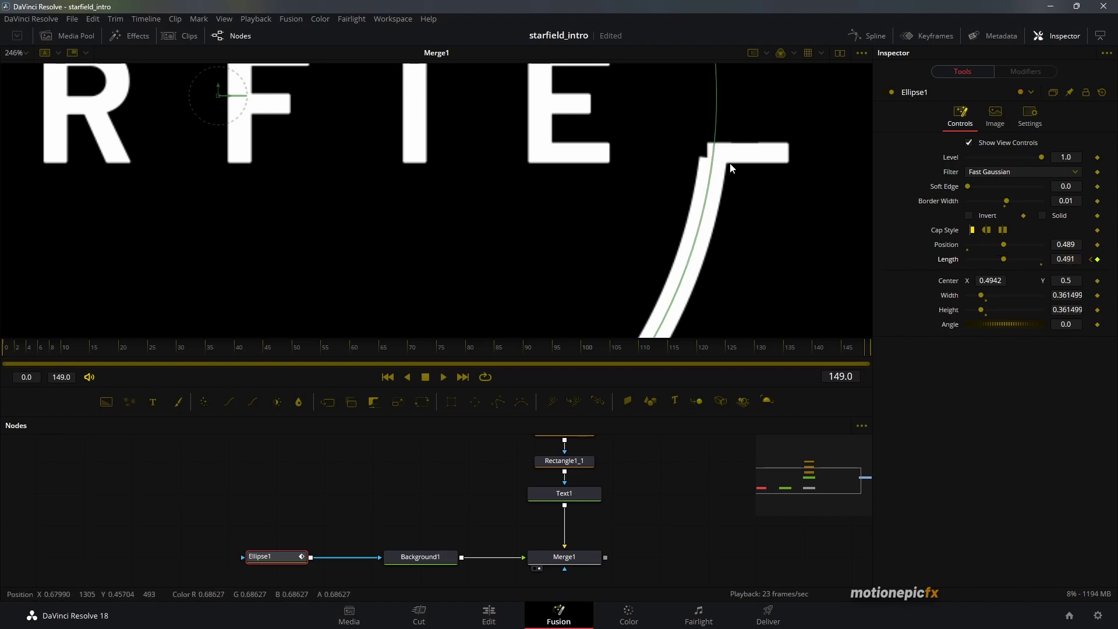
pyautogui.keyDown('ctrl'); pyautogui.scroll(-5, 731, 168); pyautogui.keyUp('ctrl')
pyautogui.keyDown('ctrl'); pyautogui.scroll(6, 732, 168); pyautogui.keyUp('ctrl')
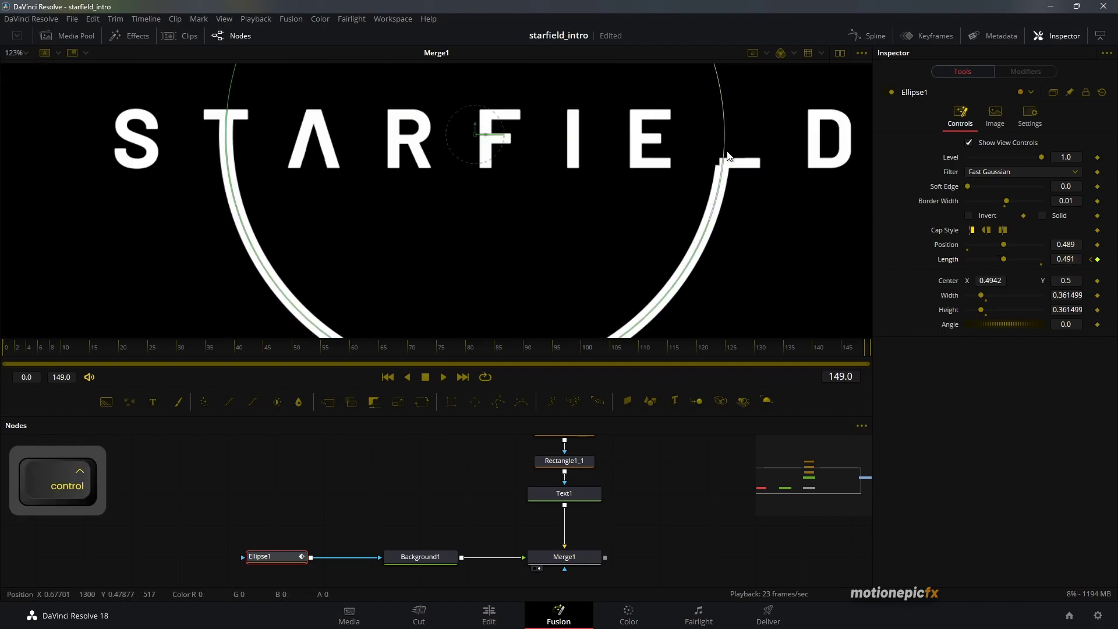
pyautogui.keyDown('ctrl'); pyautogui.scroll(-7, 709, 193); pyautogui.keyUp('ctrl')
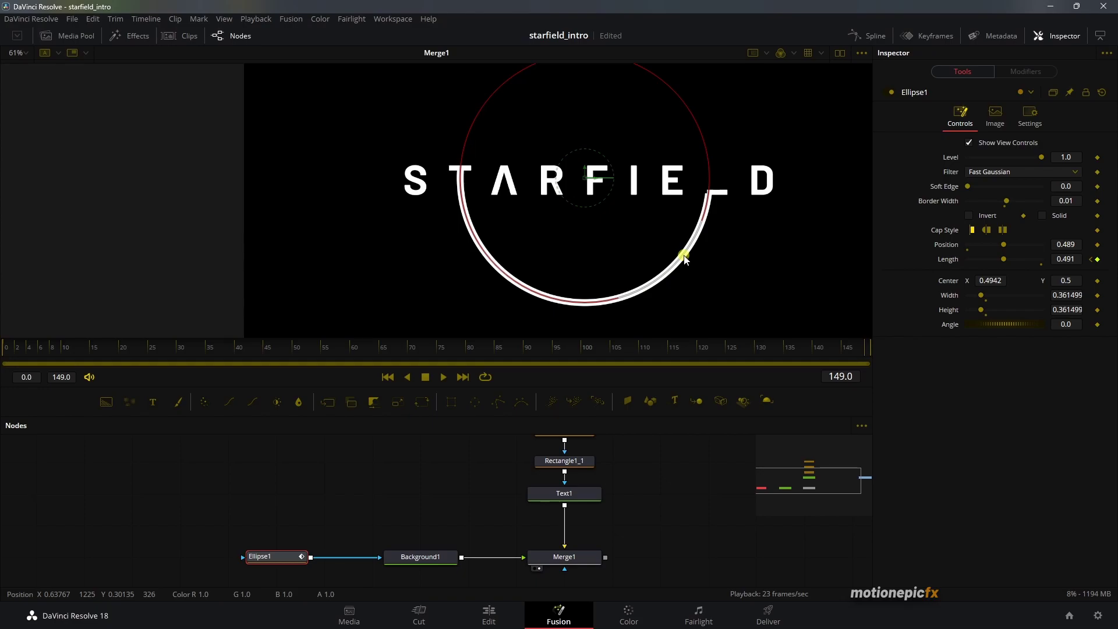
# Step: Fine-tune the Ellipse1 ring to 0.3655 in width and height and Center X 0.4949 to line up with the T and L
pyautogui.press('ctrl')
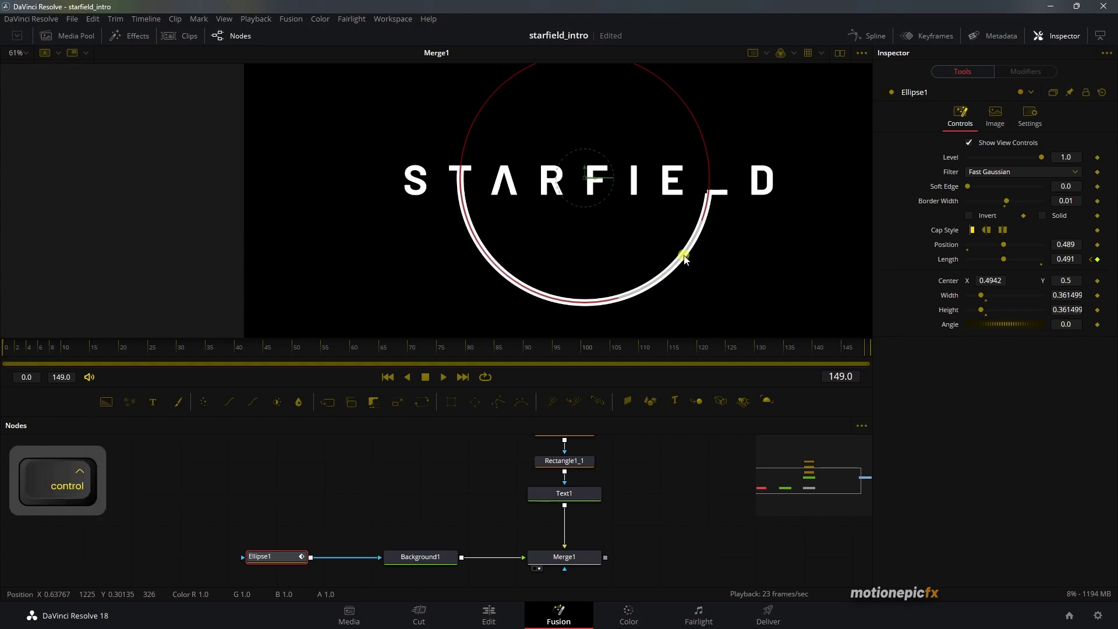
pyautogui.moveTo(684, 259); pyautogui.dragTo(687, 261)
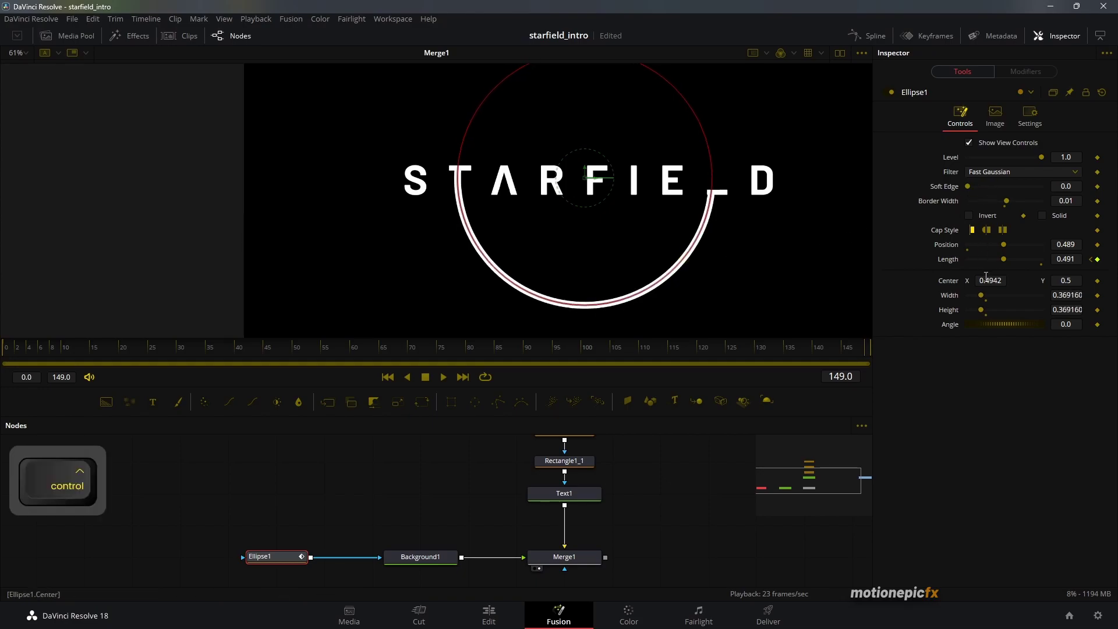
pyautogui.hotkey('ctrl', 'z')
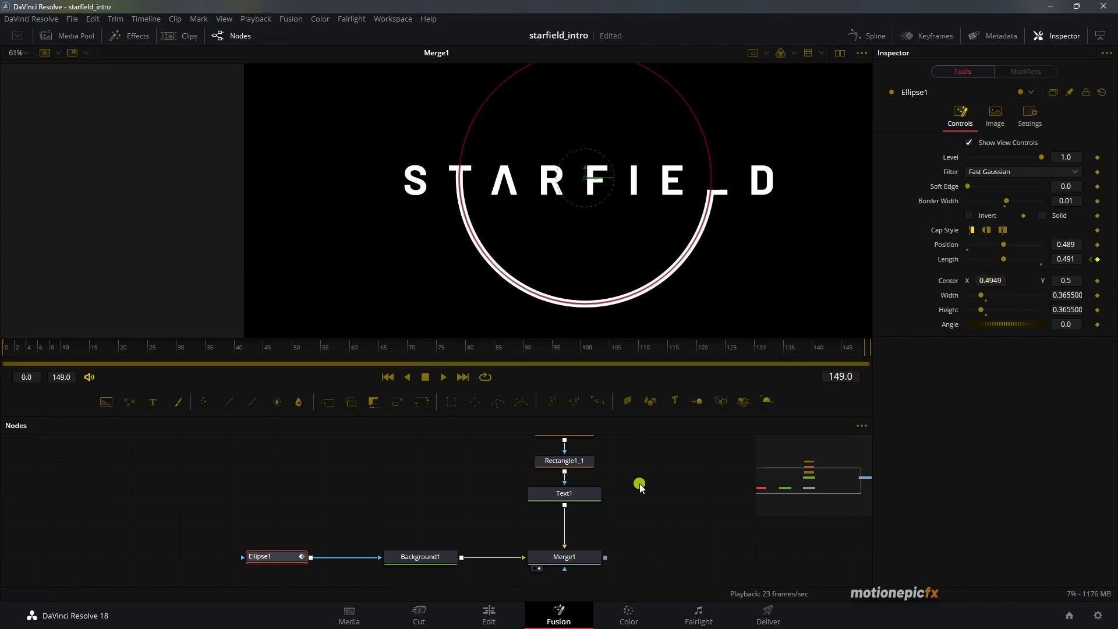
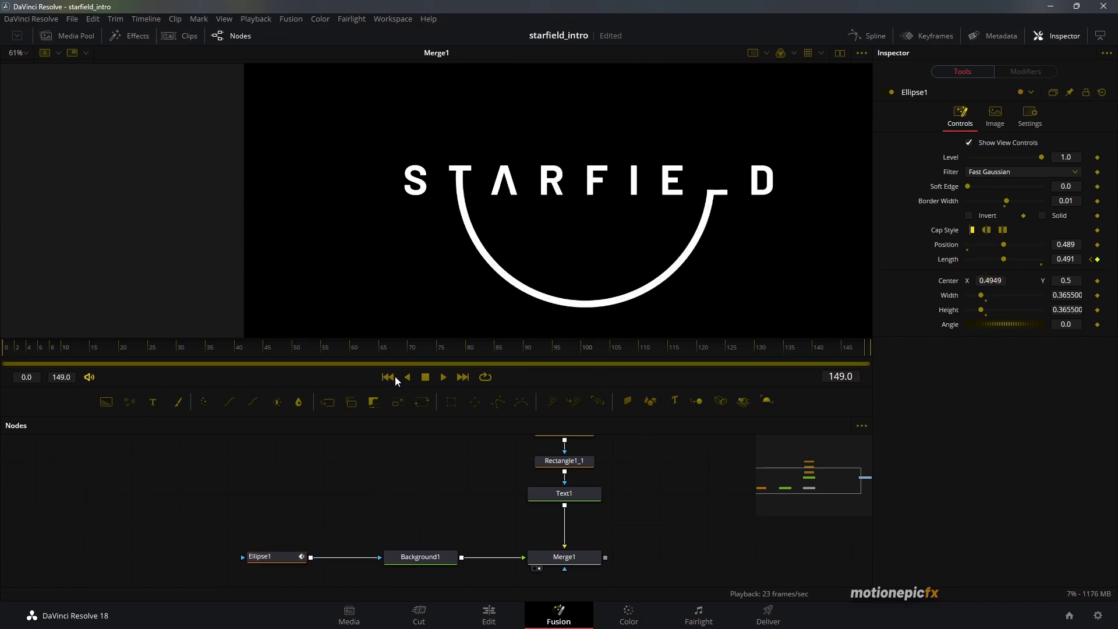
# Step: Play the arc animation from the first frame and examine how the arc's end meets the base of the L
pyautogui.click(387, 377)
pyautogui.click(641, 447)
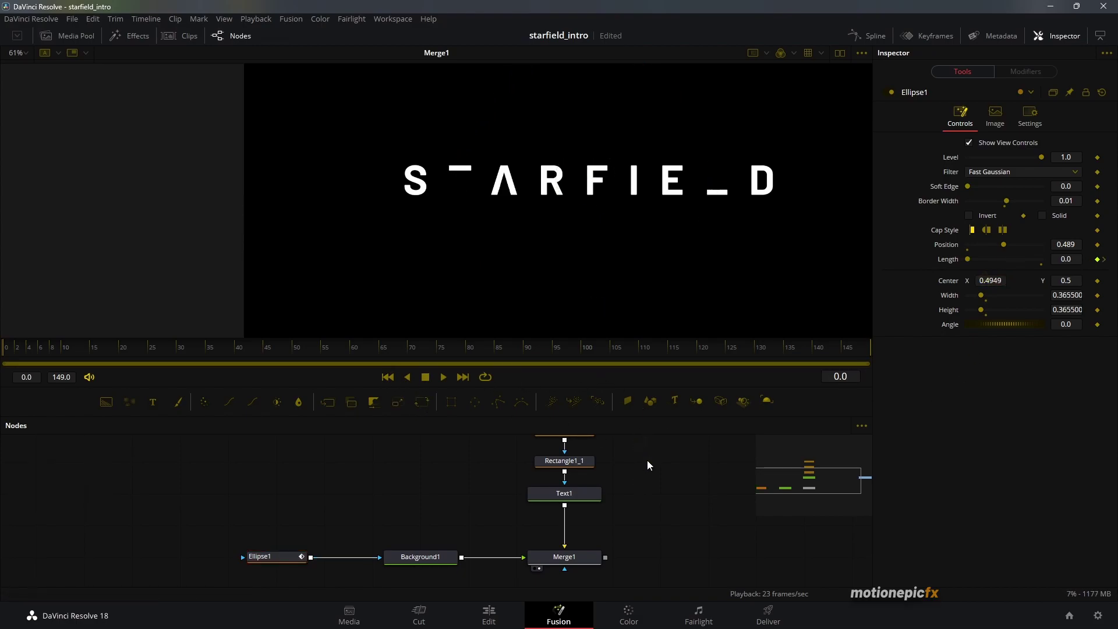
pyautogui.press('space')
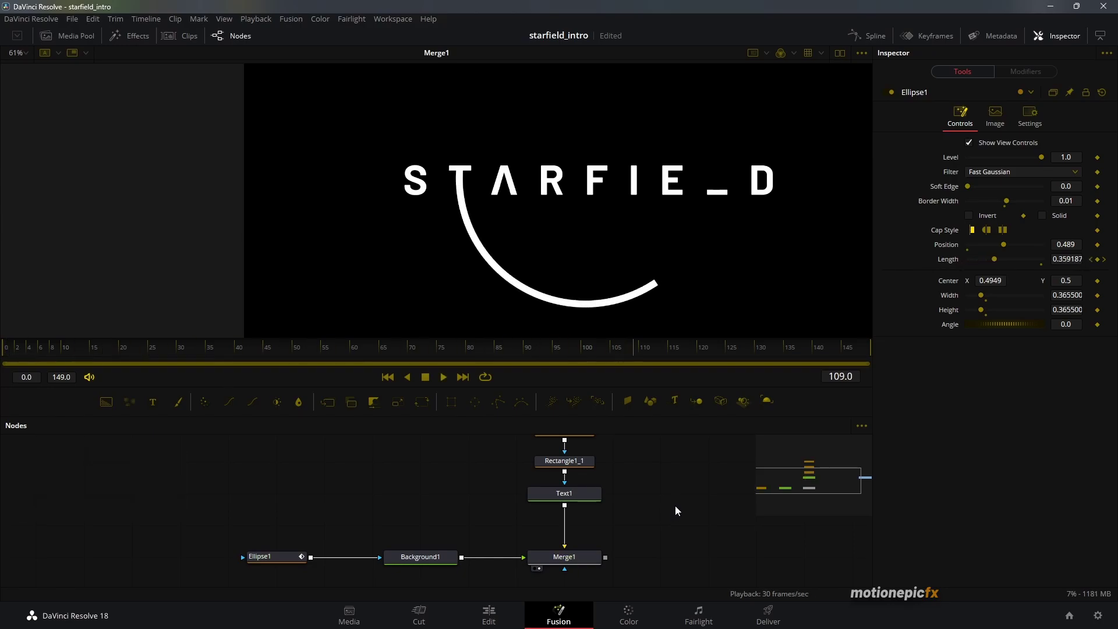
pyautogui.press('space')
pyautogui.click(920, 345)
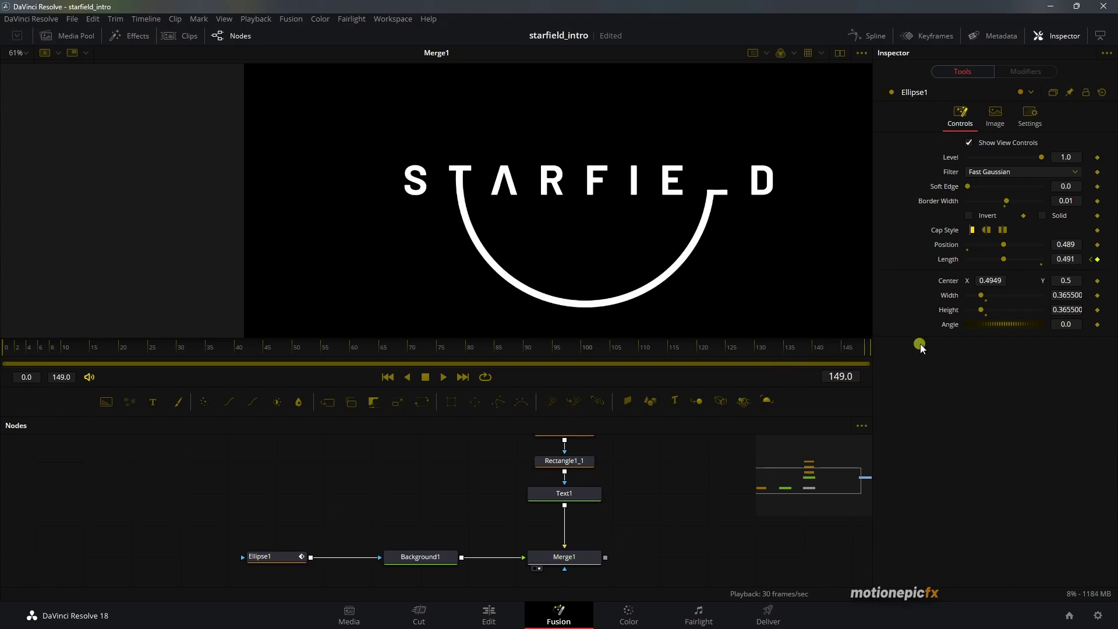
pyautogui.scroll(8, 725, 246)
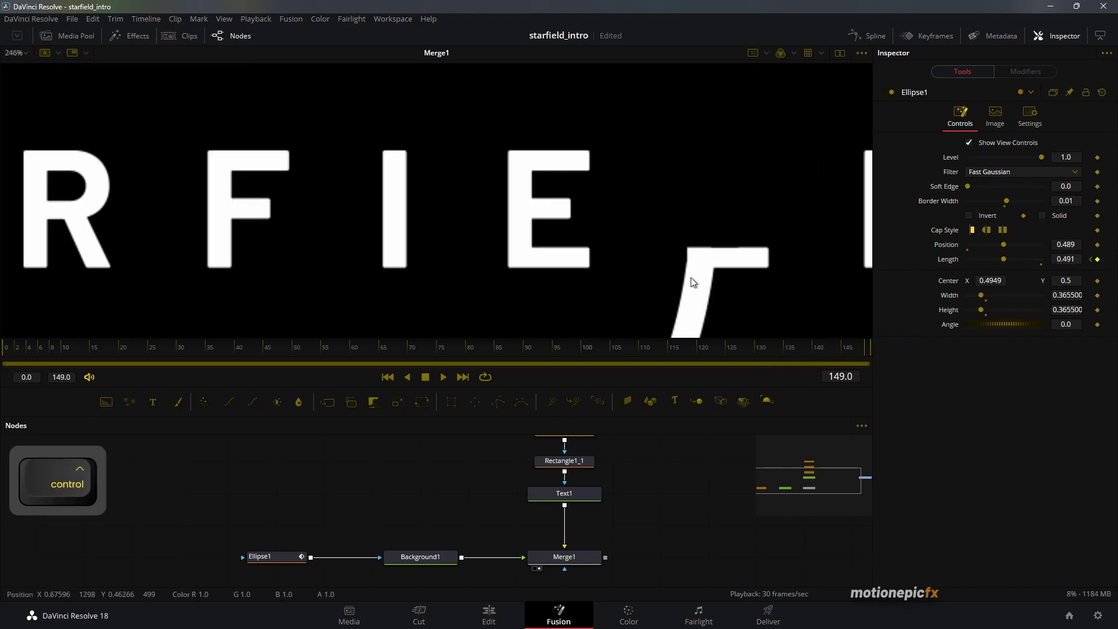
pyautogui.scroll(-3, 690, 238)
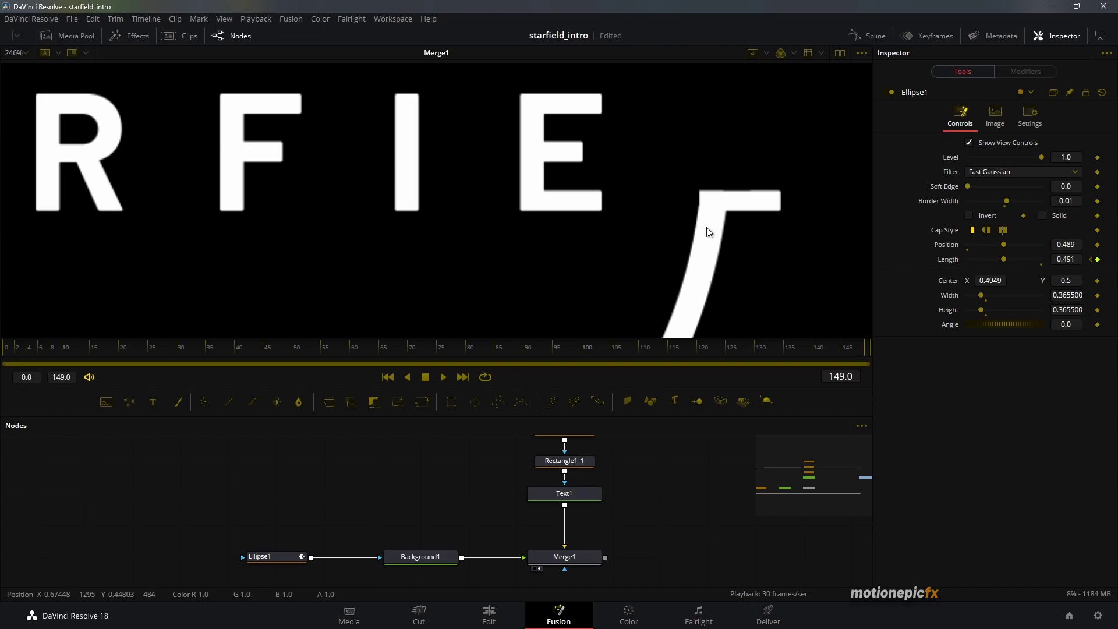
pyautogui.scroll(-2, 688, 309)
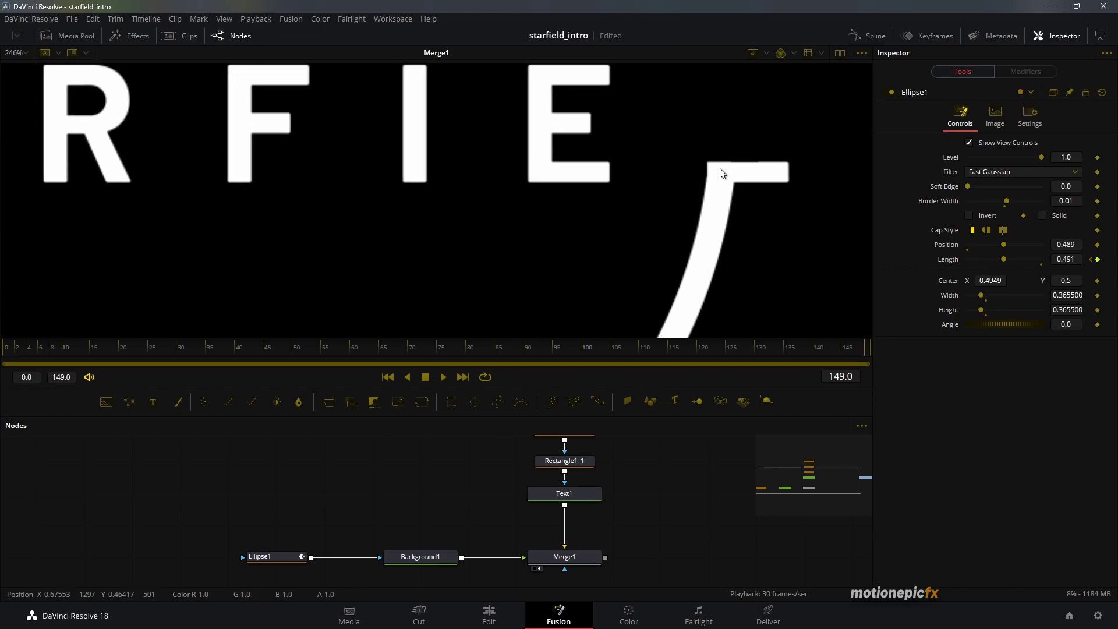
# Step: Insert a Rectangle mask node between Ellipse1 and Background1
pyautogui.moveTo(273, 557); pyautogui.dragTo(225, 557)
pyautogui.moveTo(356, 505); pyautogui.dragTo(424, 502)
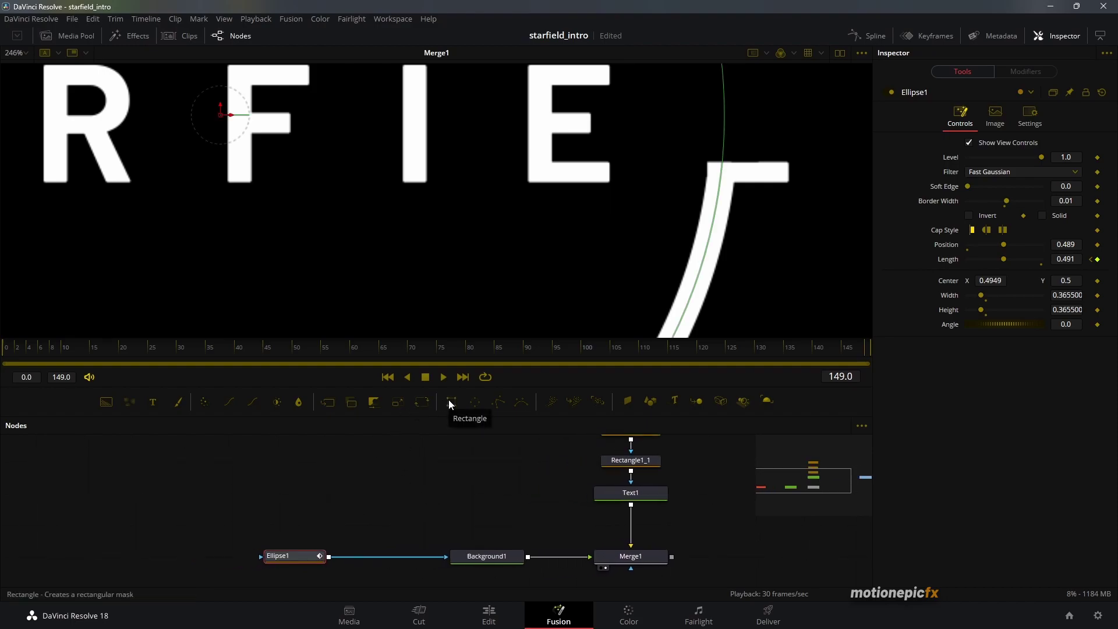
pyautogui.moveTo(449, 400); pyautogui.dragTo(389, 523)
pyautogui.moveTo(309, 549); pyautogui.dragTo(261, 553)
pyautogui.press('shift')
pyautogui.moveTo(366, 526); pyautogui.dragTo(317, 558)
pyautogui.keyDown('ctrl'); pyautogui.scroll(-2, 512, 283); pyautogui.keyUp('ctrl')
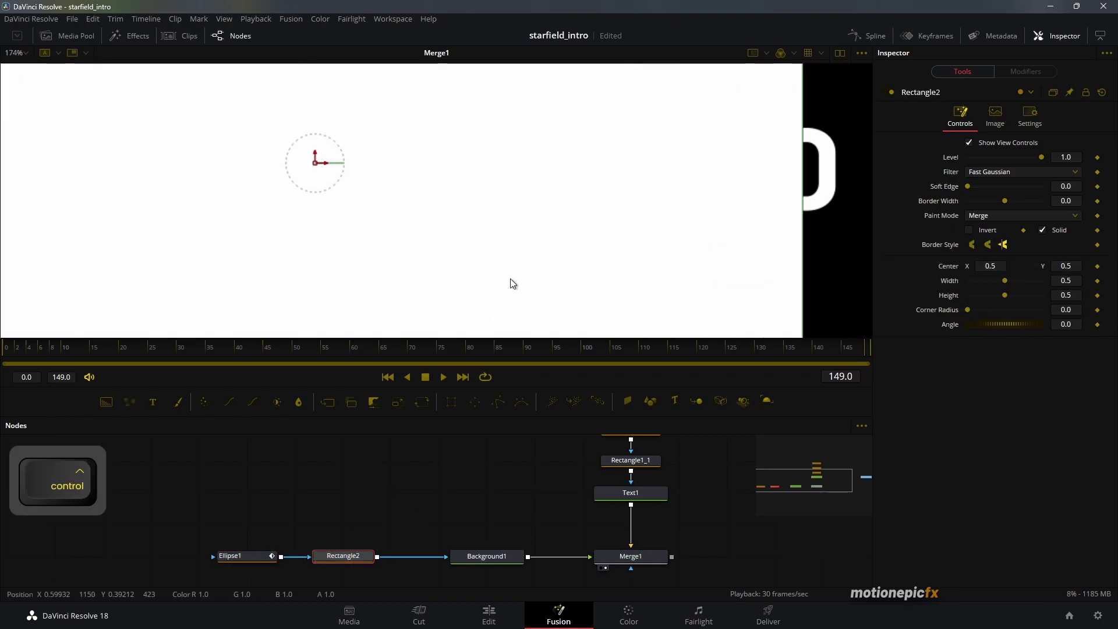
pyautogui.keyDown('ctrl'); pyautogui.scroll(-3, 512, 284); pyautogui.keyUp('ctrl')
# Step: Shrink Rectangle2 to about 0.039 by 0.0195 and place it over the arc's end just below the base of the L
pyautogui.moveTo(270, 270); pyautogui.dragTo(428, 235)
pyautogui.moveTo(441, 143); pyautogui.dragTo(483, 257)
pyautogui.press('ctrl')
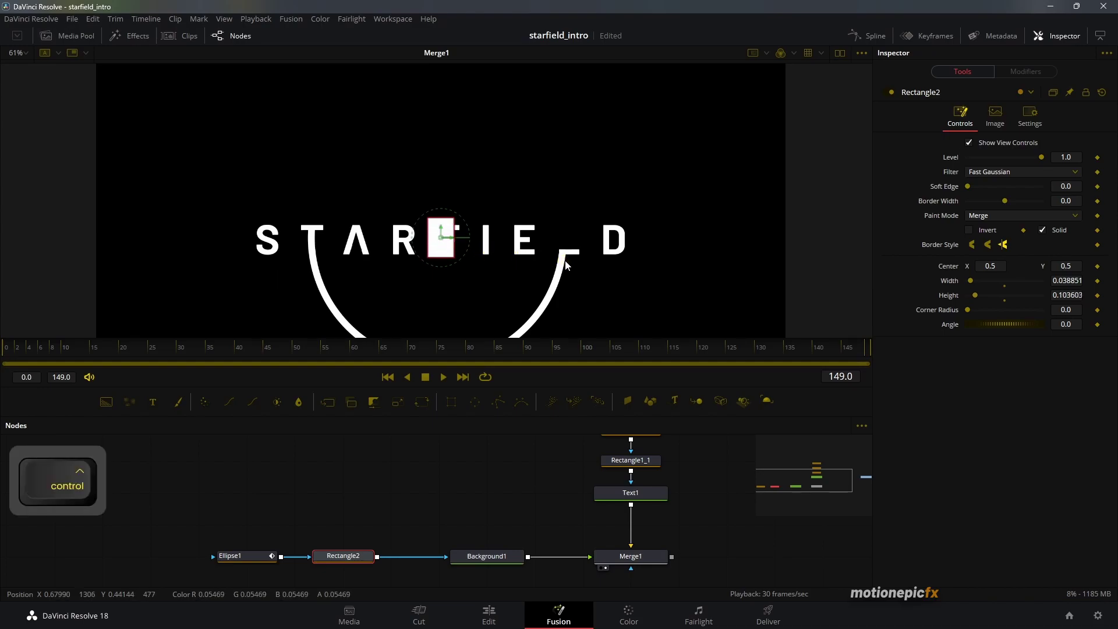
pyautogui.hotkey('ctrl', 'z')
pyautogui.scroll(4, 449, 254)
pyautogui.moveTo(424, 208); pyautogui.dragTo(773, 265)
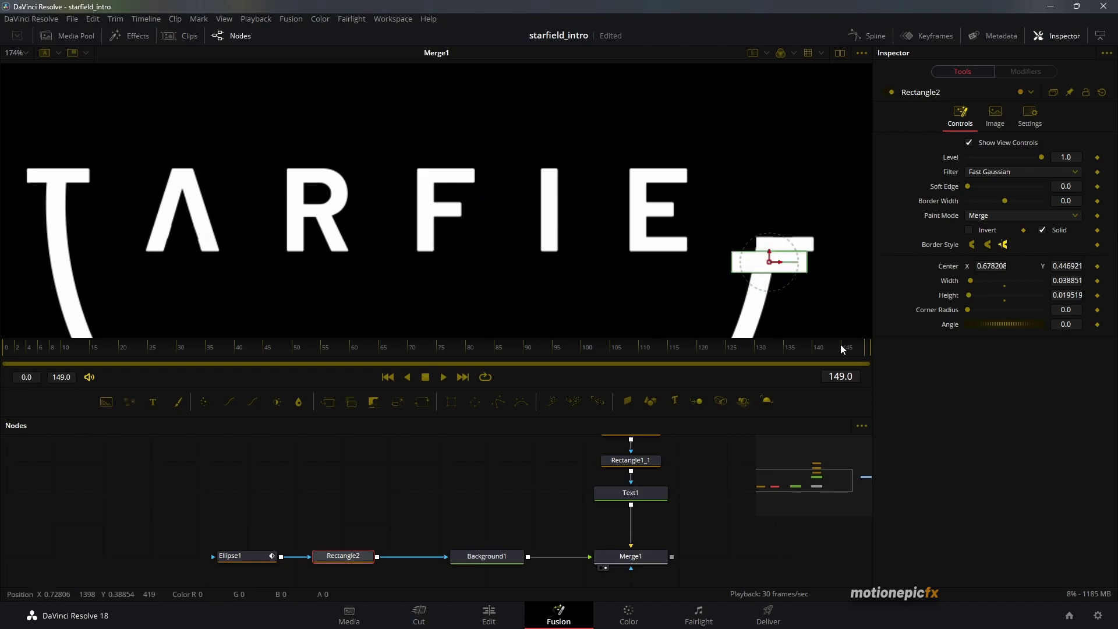
# Step: Set Rectangle2's Paint Mode to Subtract and raise its Center Y to about 0.45 so it cuts the arc below the L
pyautogui.click(992, 216)
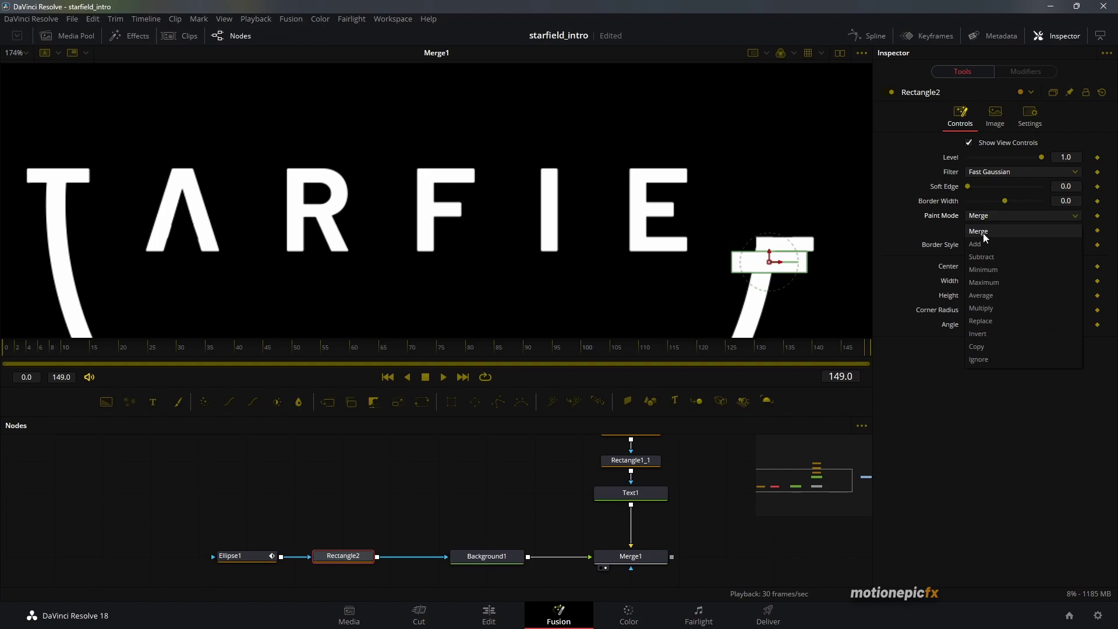
pyautogui.click(979, 255)
pyautogui.keyDown('ctrl'); pyautogui.scroll(4, 731, 263); pyautogui.keyUp('ctrl')
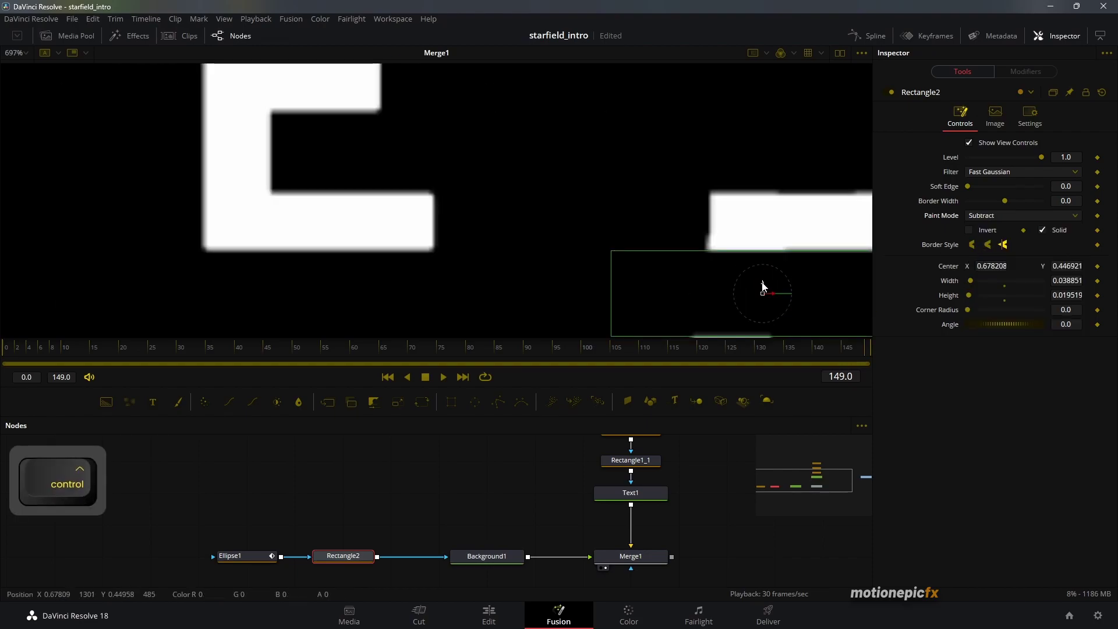
pyautogui.moveTo(763, 285); pyautogui.dragTo(763, 270)
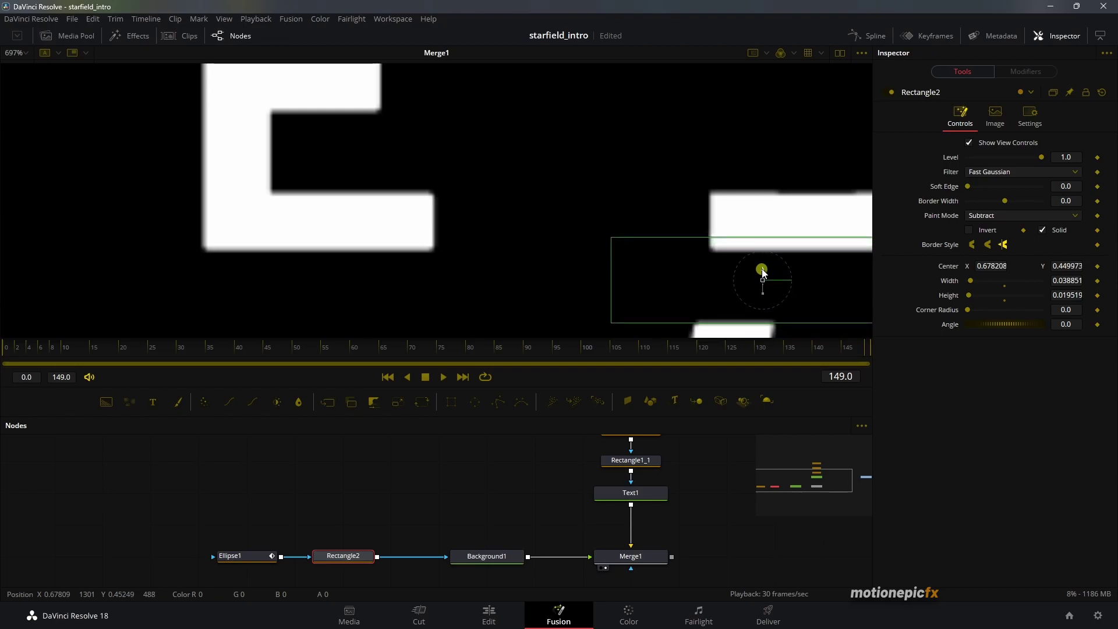
pyautogui.click(393, 507)
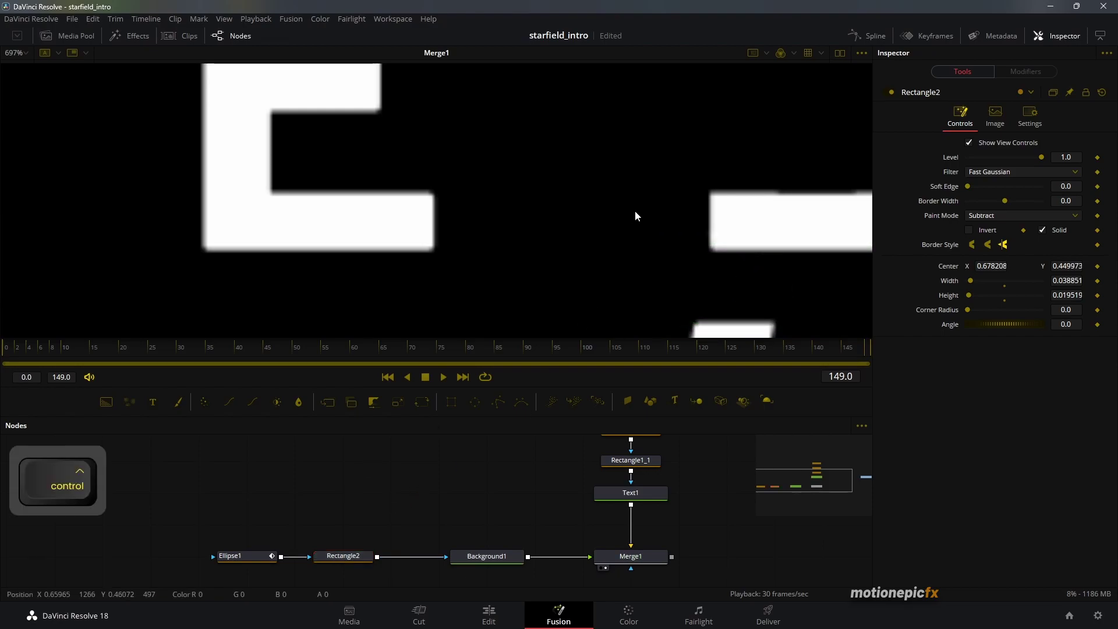
# Step: Scrub the final frames to check the gap between the arc's end and the L
pyautogui.keyDown('ctrl'); pyautogui.scroll(-5, 632, 212); pyautogui.keyUp('ctrl')
pyautogui.click(709, 342)
pyautogui.moveTo(710, 341); pyautogui.dragTo(846, 350)
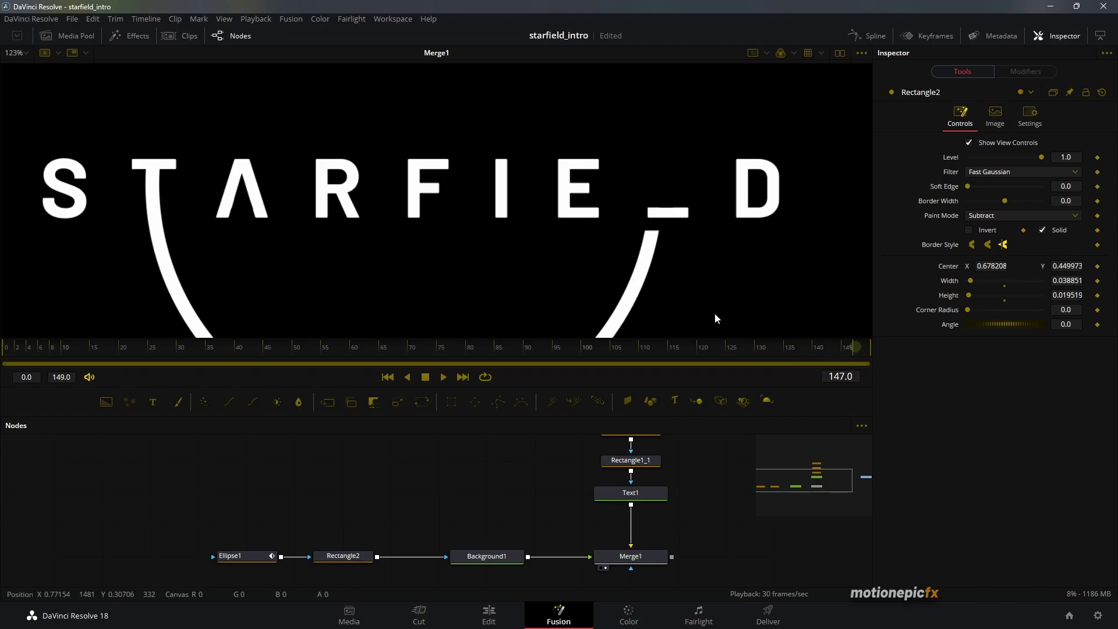
# Step: Return to frame 0 and display Ellipse1's Length curve in the Spline editor, fitted to view
pyautogui.hotkey('ctrl', 'f')
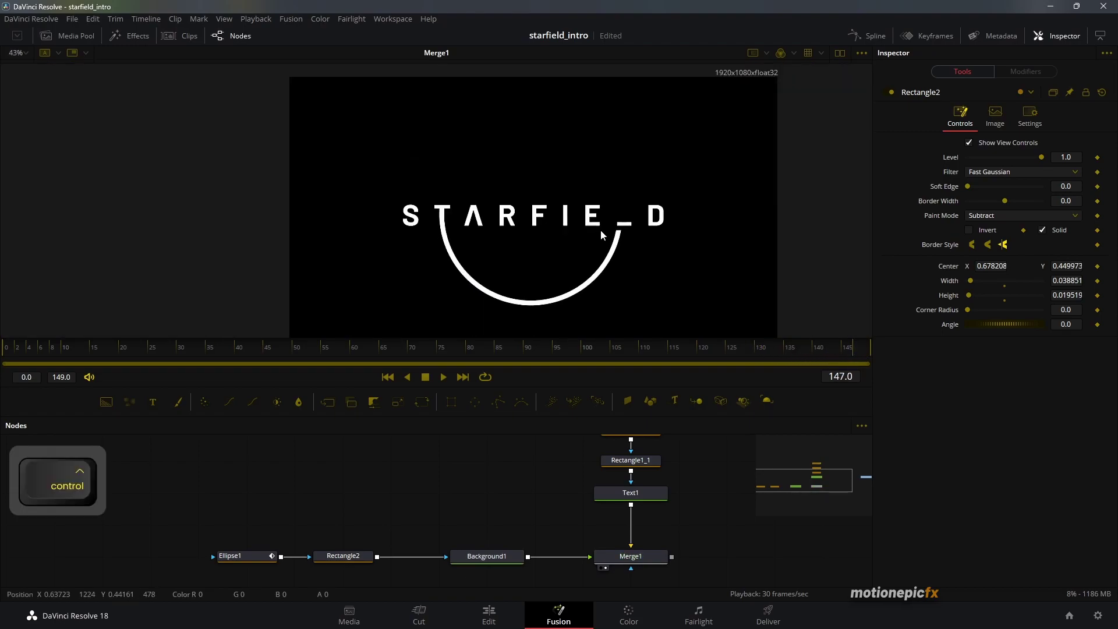
pyautogui.click(387, 377)
pyautogui.click(259, 557)
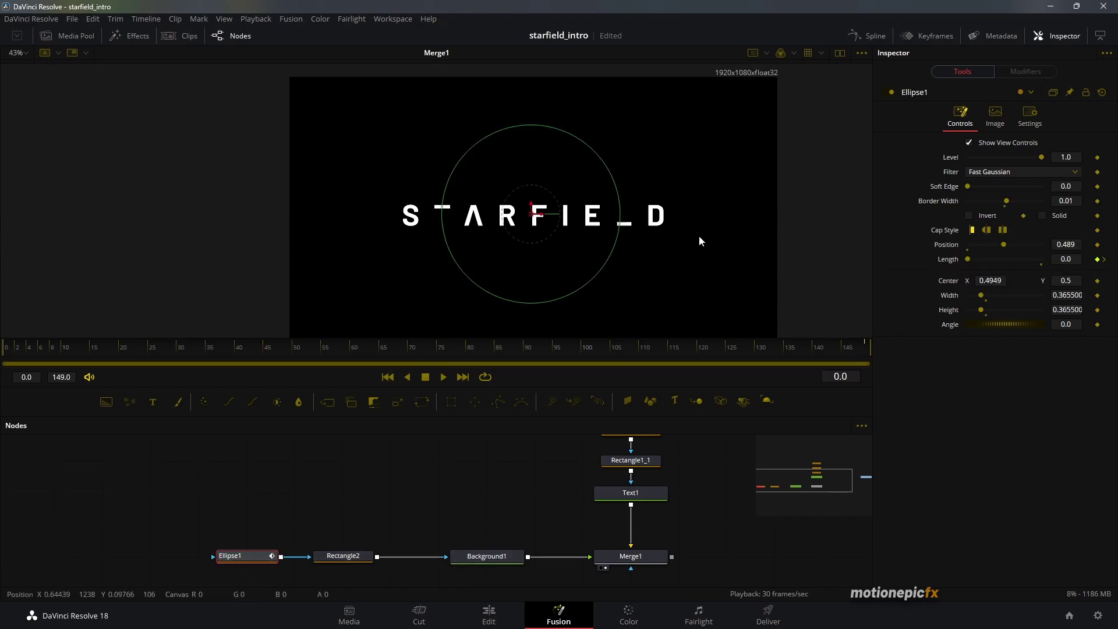
pyautogui.click(868, 35)
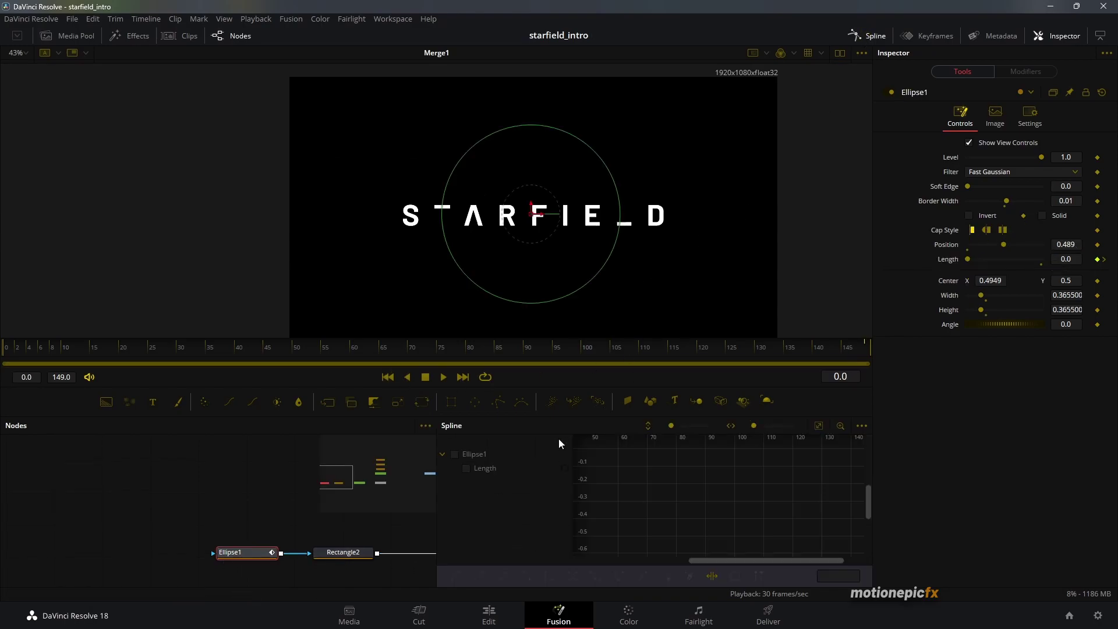
pyautogui.click(466, 469)
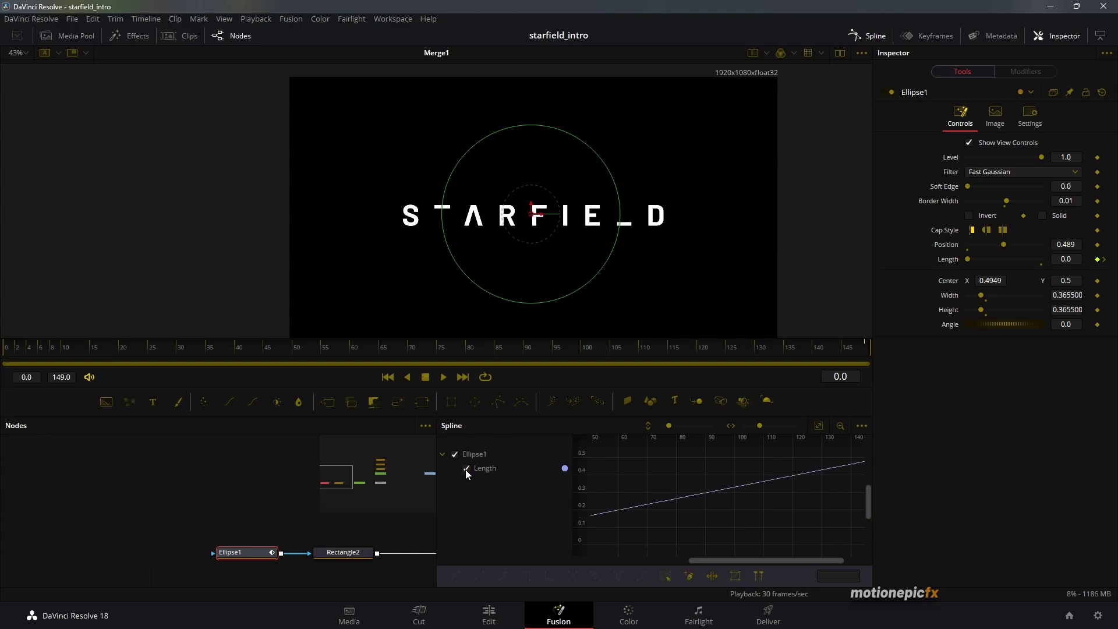
pyautogui.click(820, 425)
# Step: Try smoothing the last keyframe of Ellipse1's Length with an Ease In of 100, play it back and undo it
pyautogui.click(842, 456)
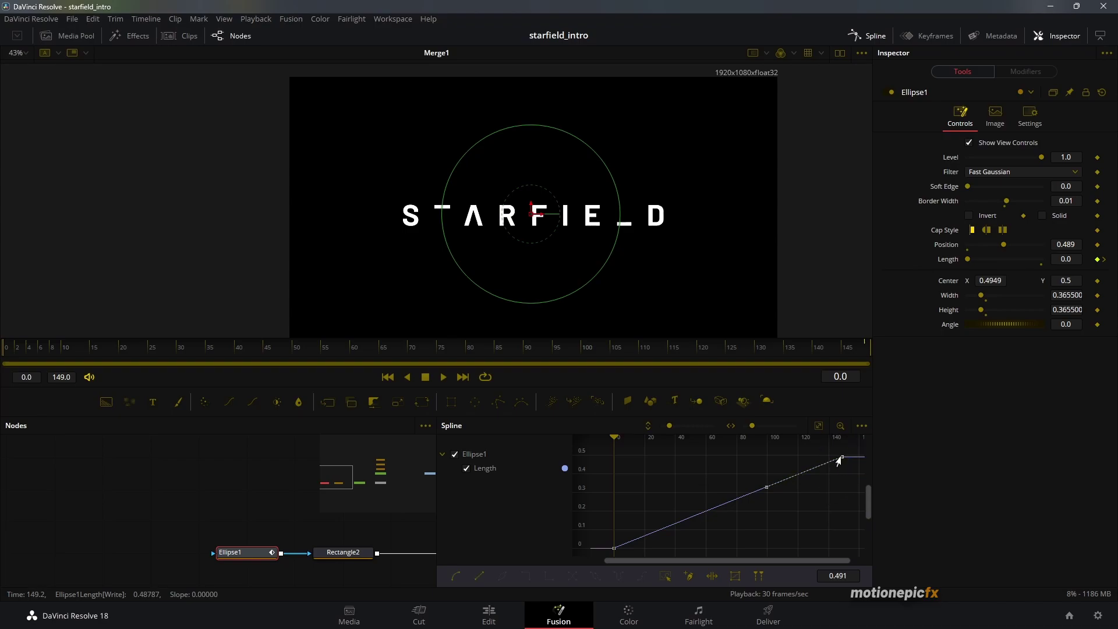
pyautogui.press('s')
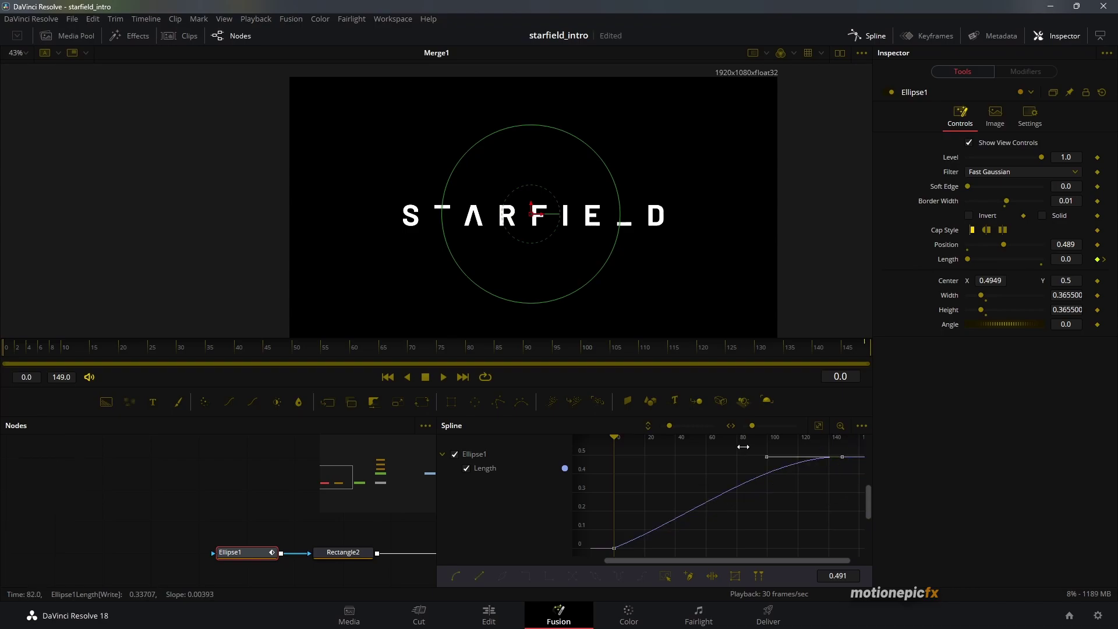
pyautogui.press('t')
pyautogui.moveTo(741, 440); pyautogui.dragTo(665, 311)
pyautogui.scroll(-2, 679, 488)
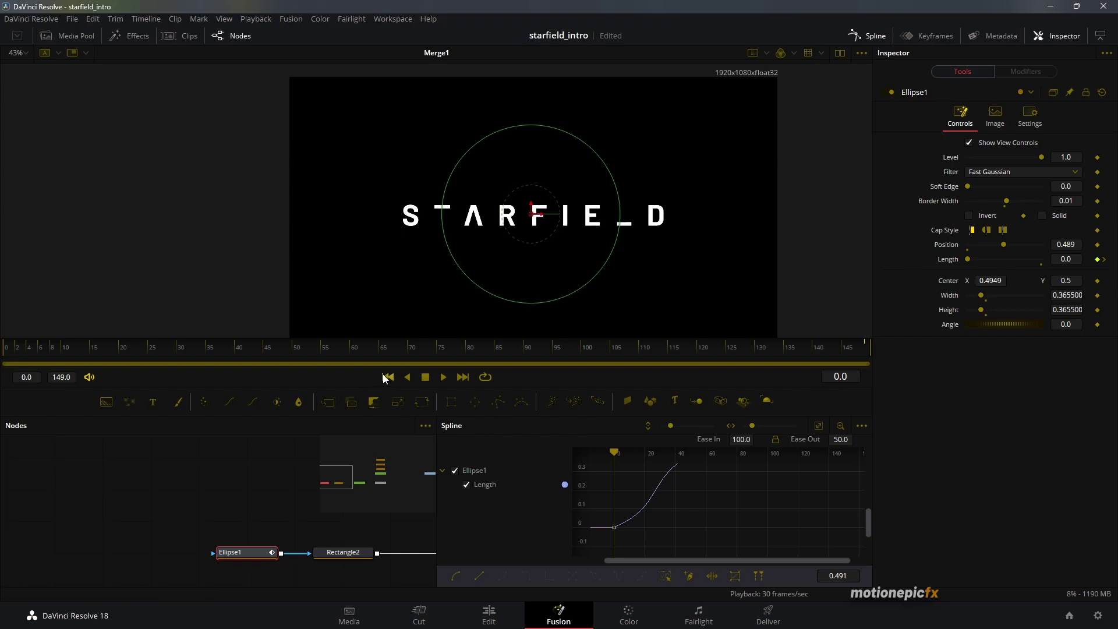
pyautogui.press('space')
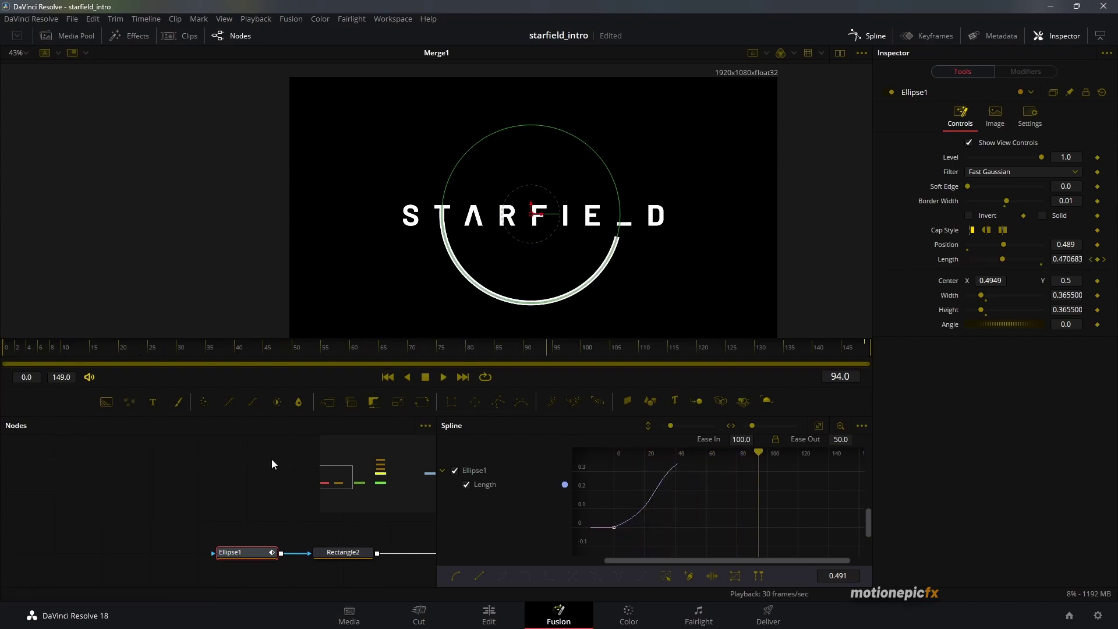
pyautogui.press('space')
pyautogui.press('z')
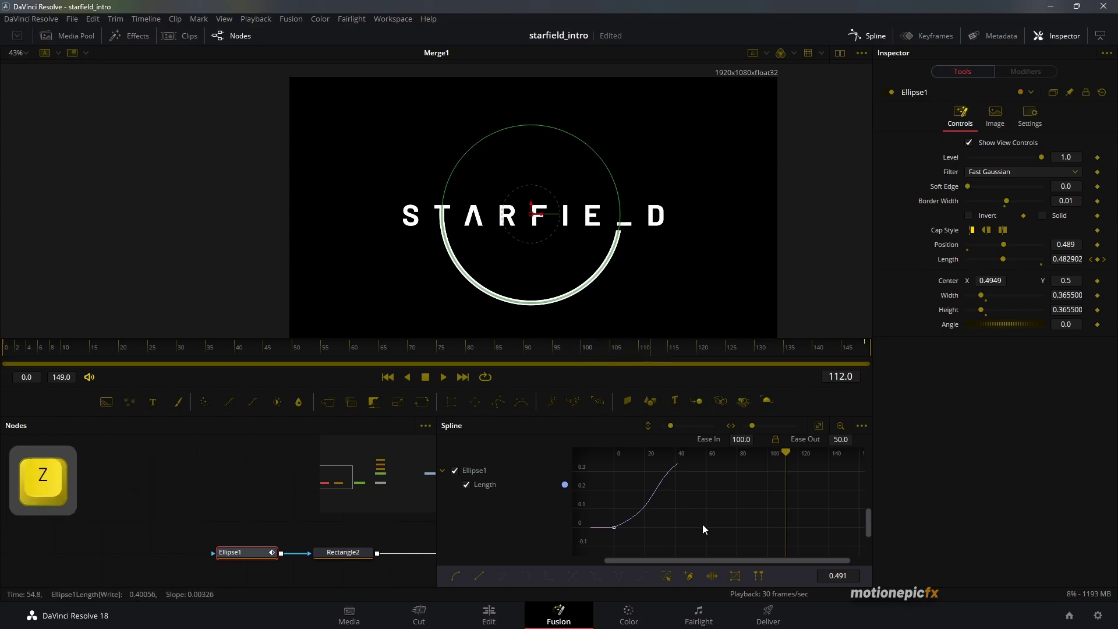
# Step: Reselect Ellipse1 and set the Ease In of its last Length keyframe to about 50
pyautogui.click(258, 510)
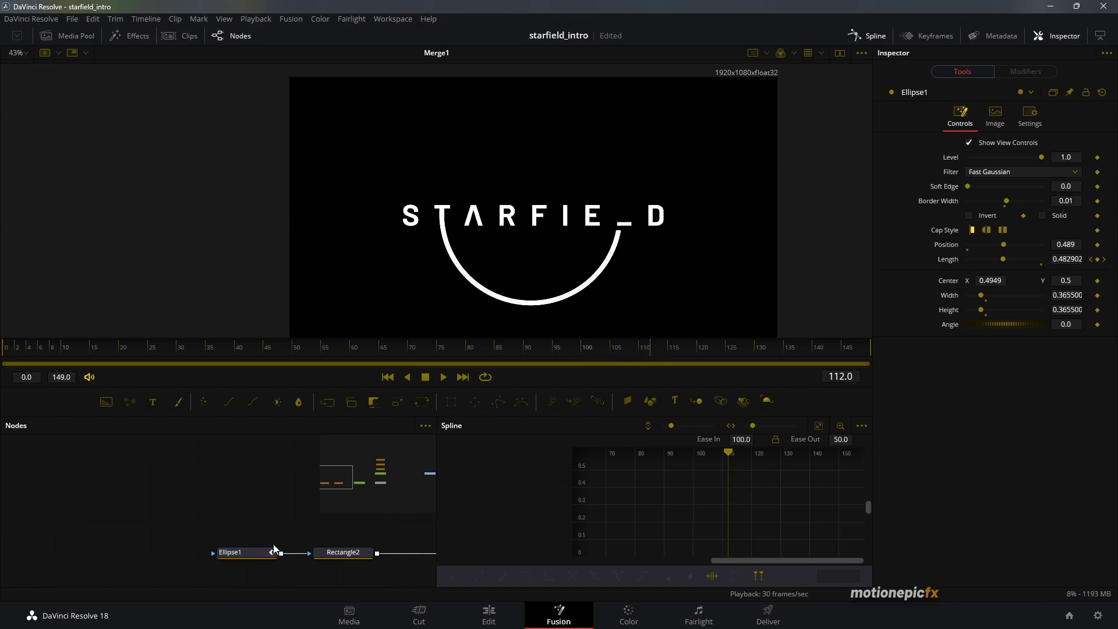
pyautogui.click(257, 554)
pyautogui.moveTo(752, 440); pyautogui.dragTo(741, 441)
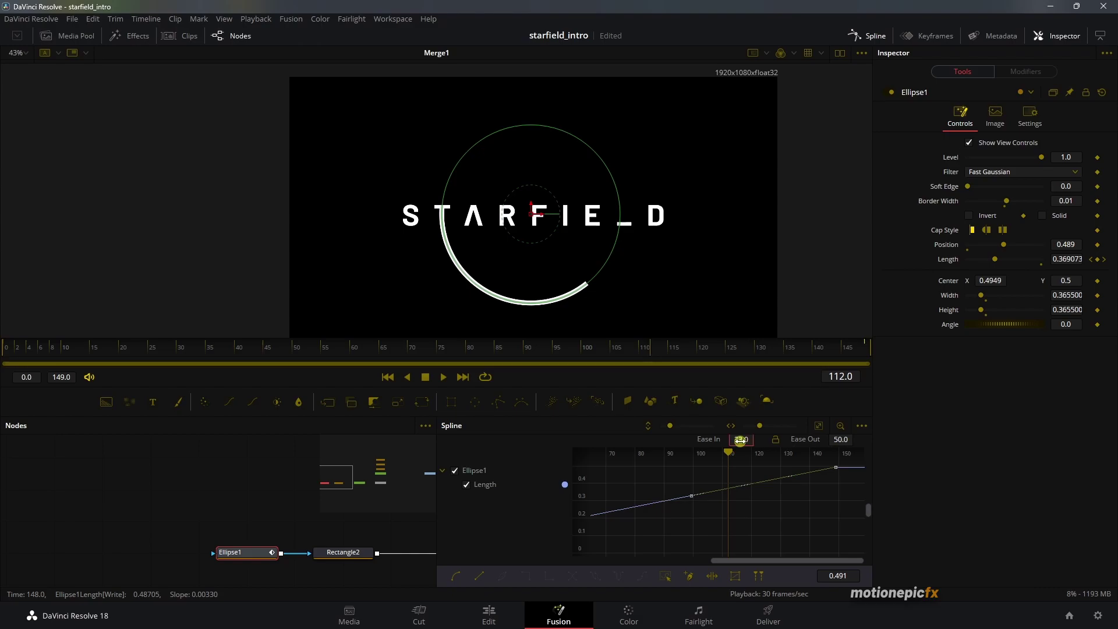
pyautogui.hotkey('ctrl', 'a')
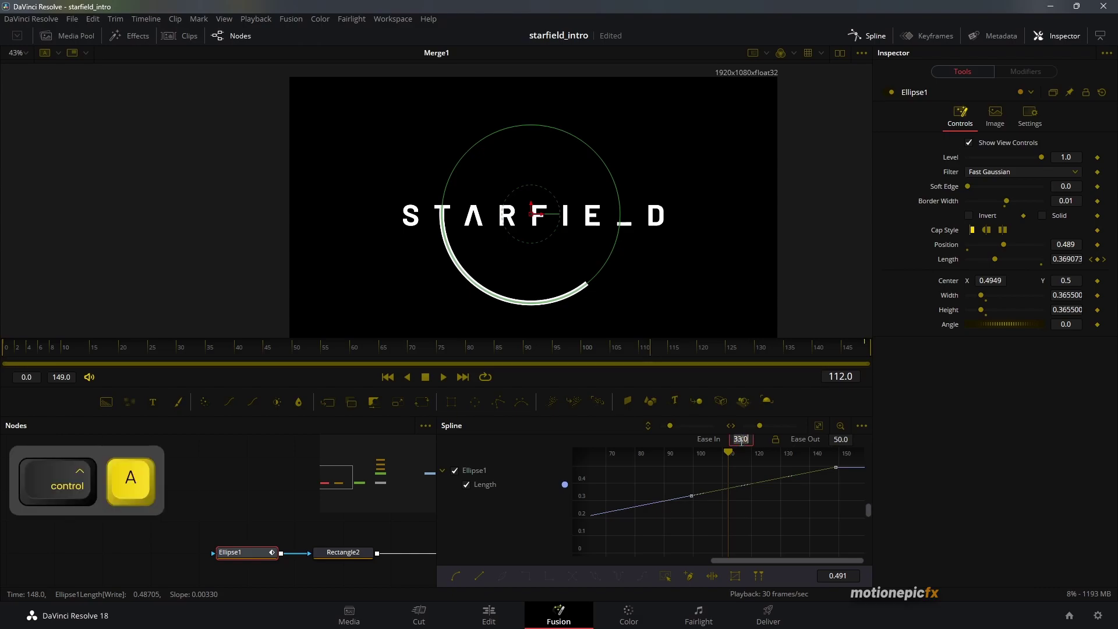
pyautogui.write('50')
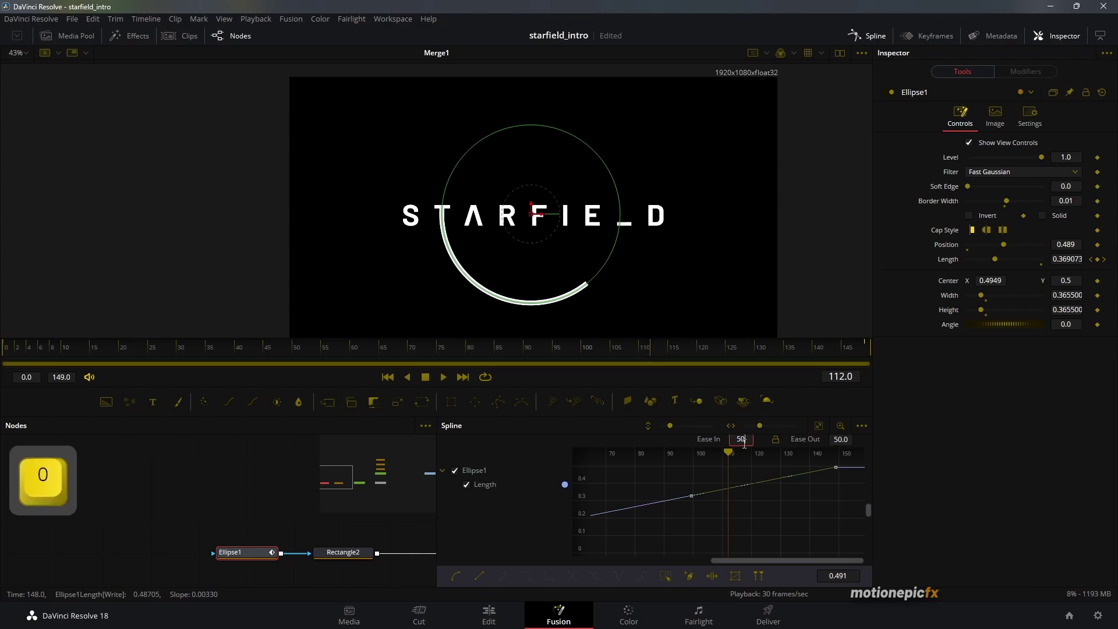
# Step: Play the arc animation from the first frame to check the easing, and close the Spline editor
pyautogui.click(393, 377)
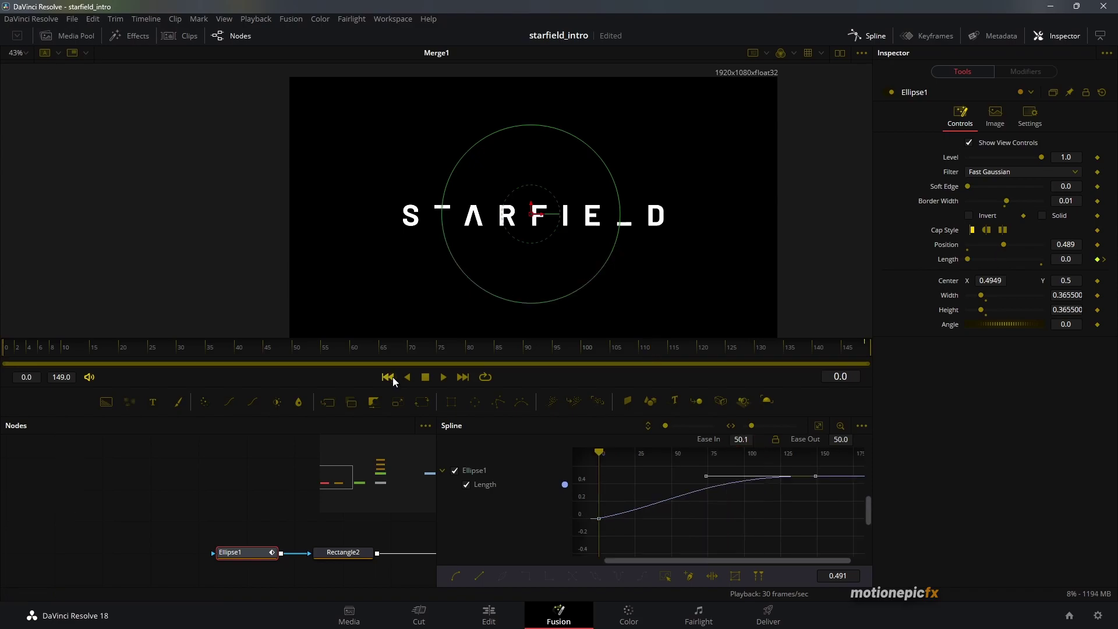
pyautogui.press('space')
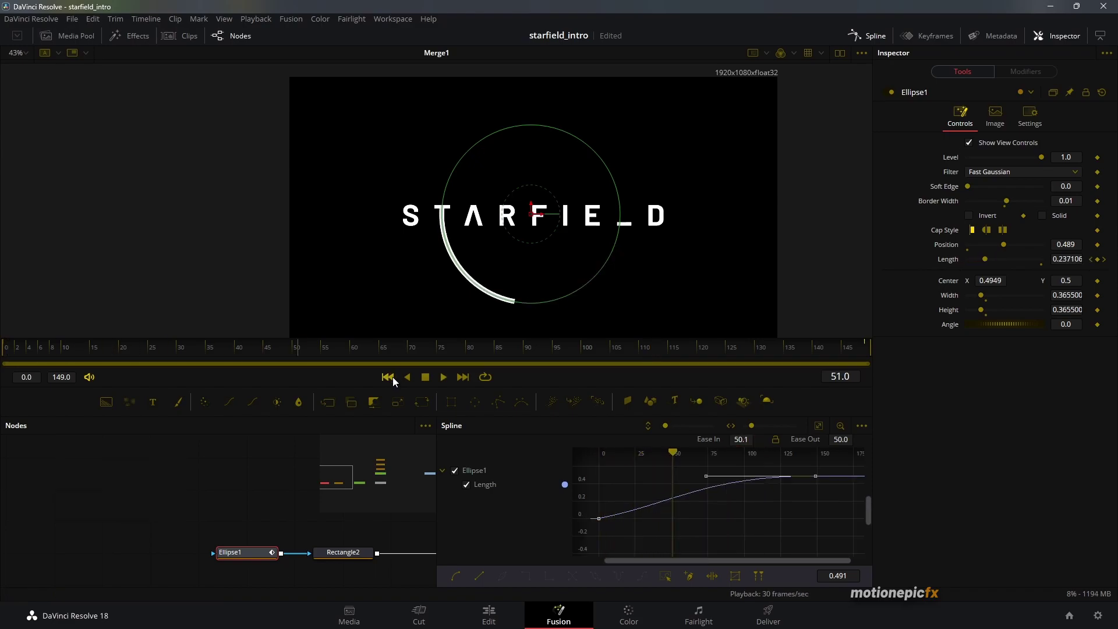
pyautogui.press('space')
pyautogui.press('space')
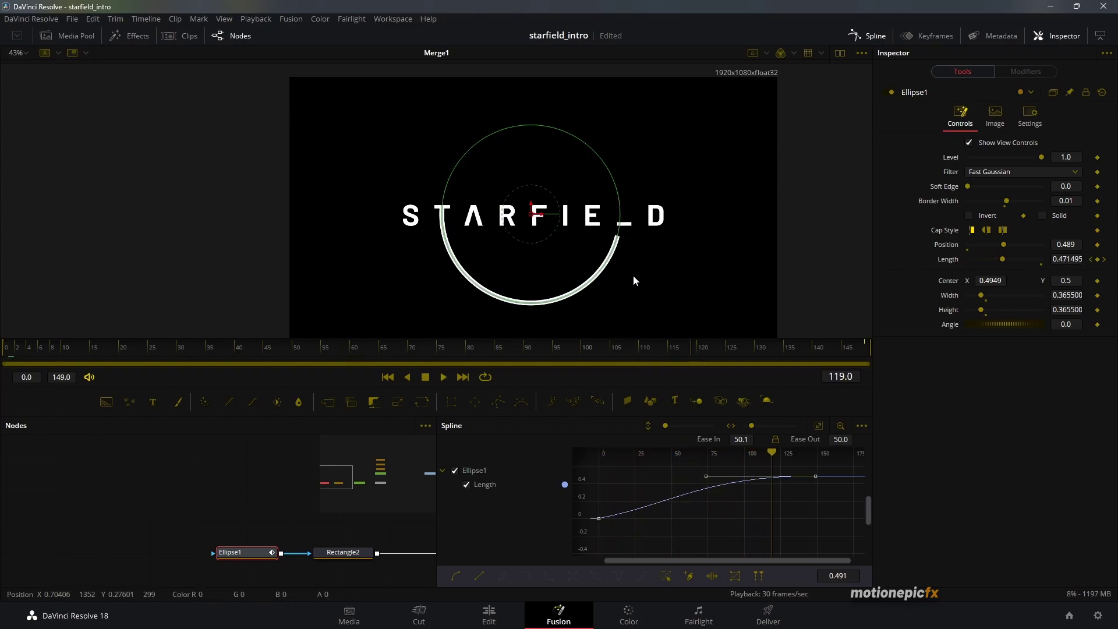
pyautogui.click(866, 37)
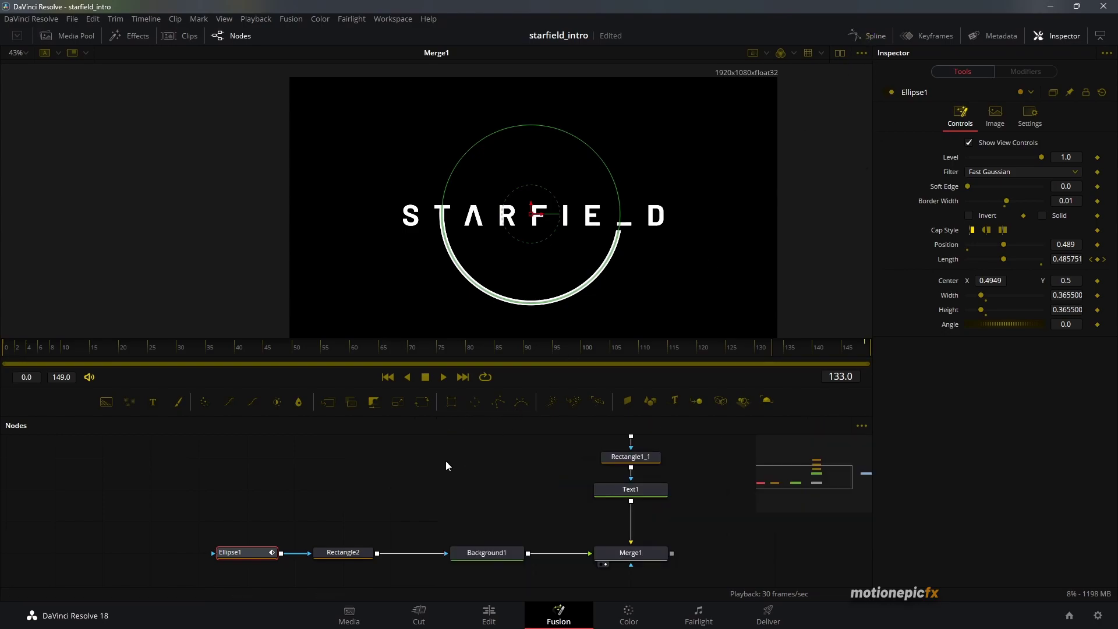
# Step: Duplicate the Ellipse1, Rectangle2 and Background1 nodes and place the copies directly below the originals
pyautogui.moveTo(186, 493); pyautogui.dragTo(530, 574)
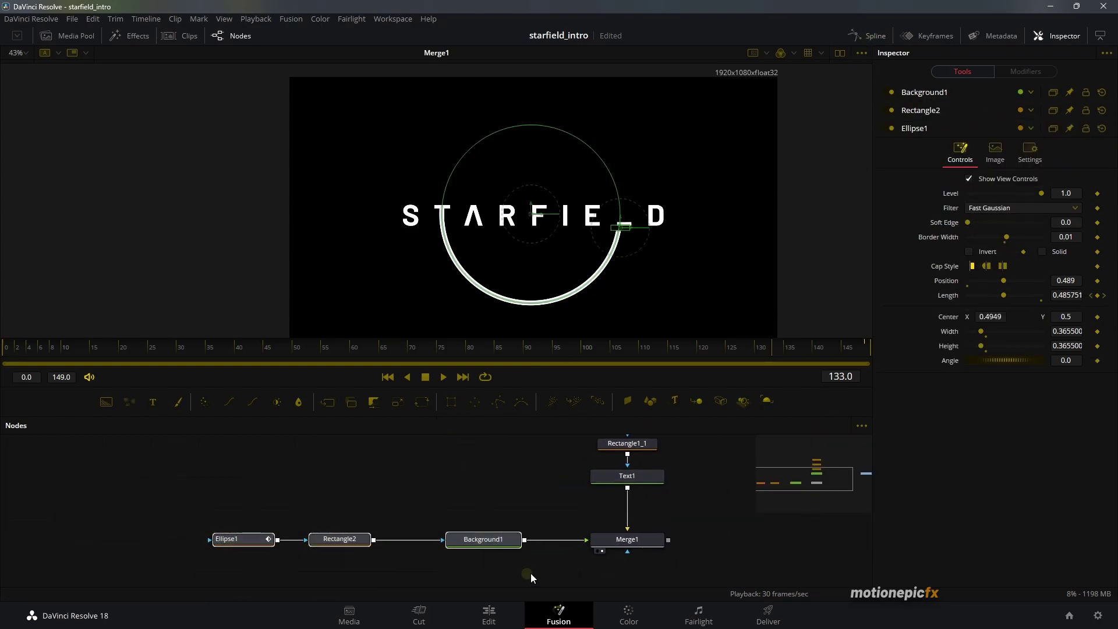
pyautogui.hotkey('ctrl', 'c')
pyautogui.scroll(-3, 443, 539)
pyautogui.click(326, 528)
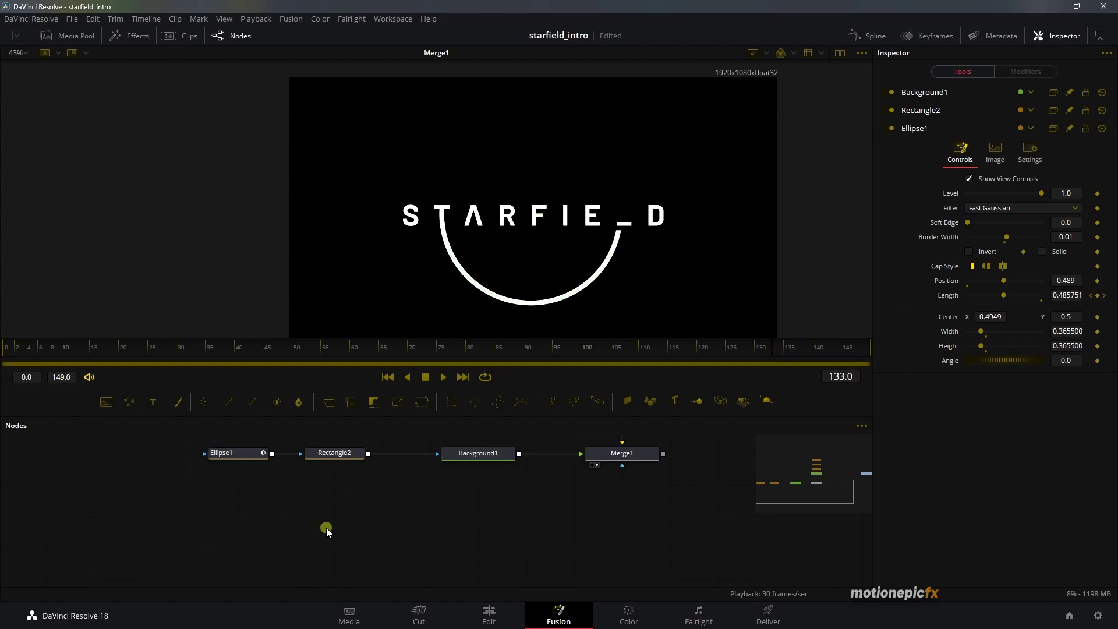
pyautogui.hotkey('ctrl', 'v')
pyautogui.moveTo(578, 522); pyautogui.dragTo(484, 526)
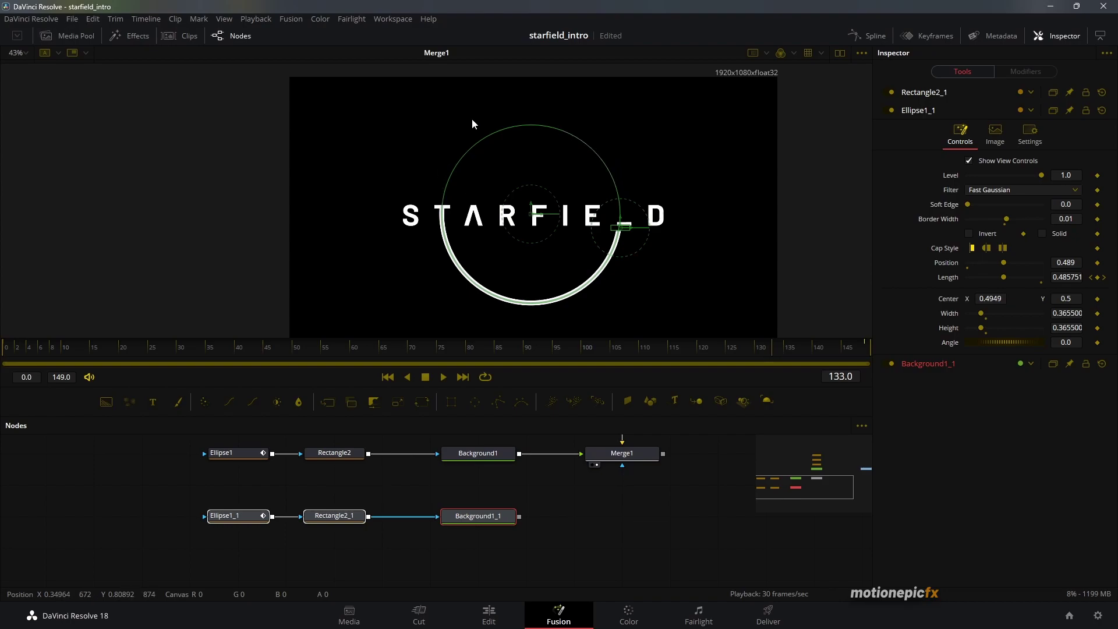
# Step: Merge Background1_1 over Merge1's output with a new Merge node and show Merge2 in the viewer
pyautogui.click(556, 543)
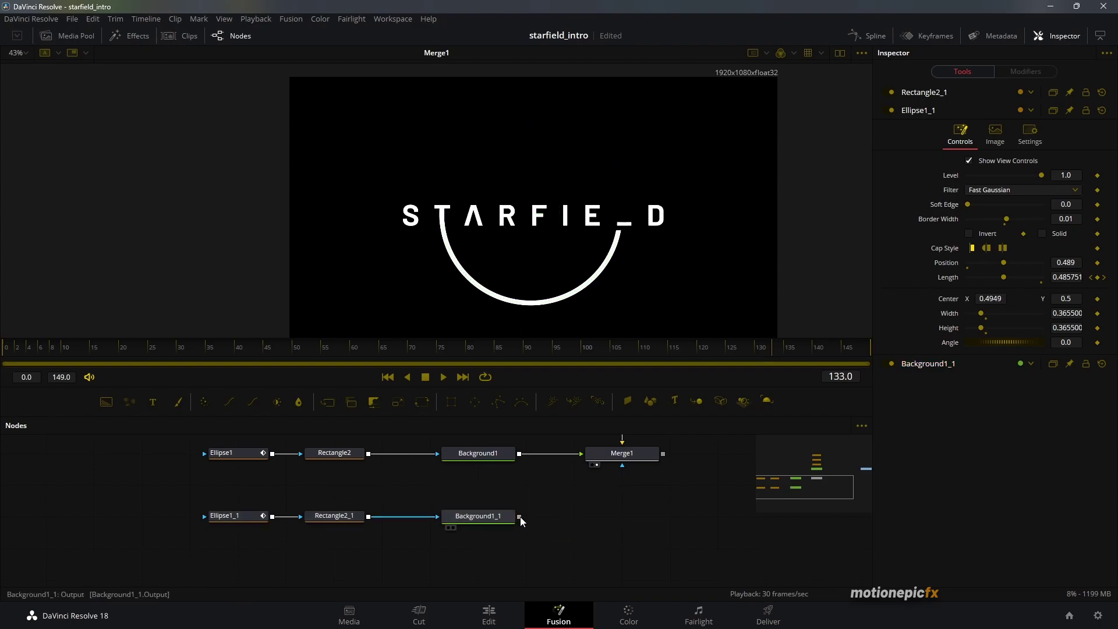
pyautogui.moveTo(520, 516); pyautogui.dragTo(663, 452)
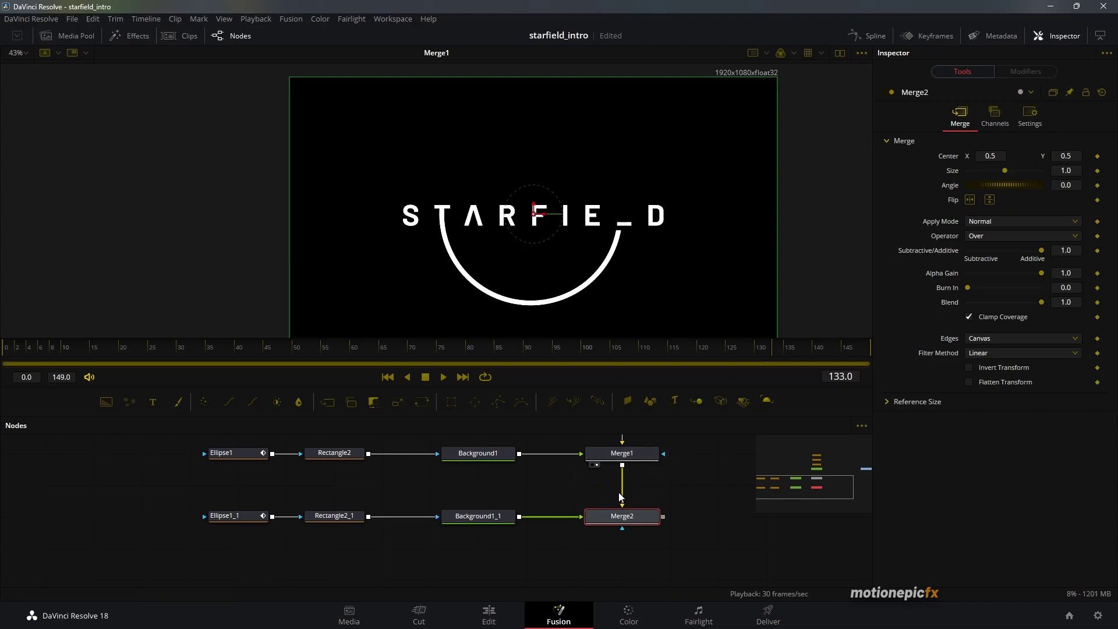
pyautogui.moveTo(622, 519); pyautogui.dragTo(522, 200)
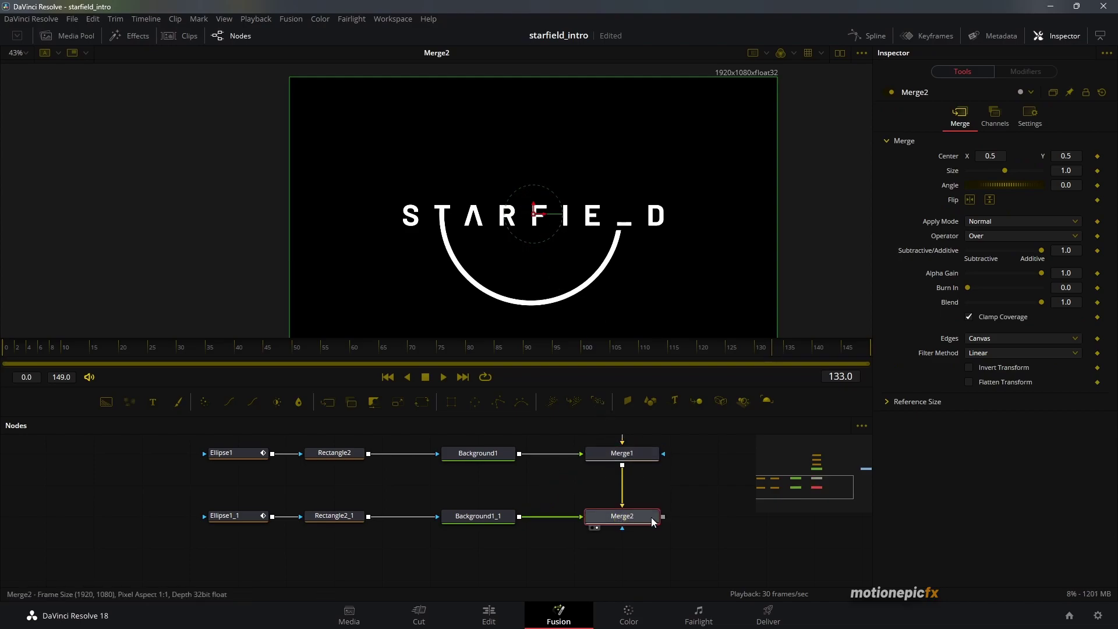
# Step: Flip the duplicated arc vertically and horizontally in Merge2, scrubbing the timeline to check its sweep
pyautogui.click(990, 201)
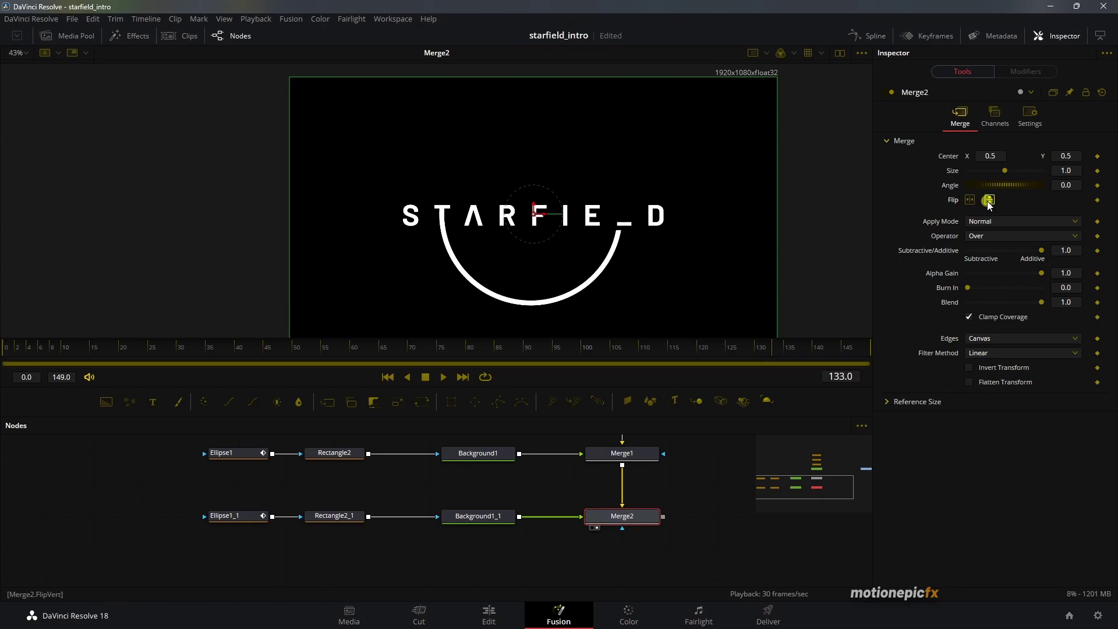
pyautogui.moveTo(216, 339); pyautogui.dragTo(598, 340)
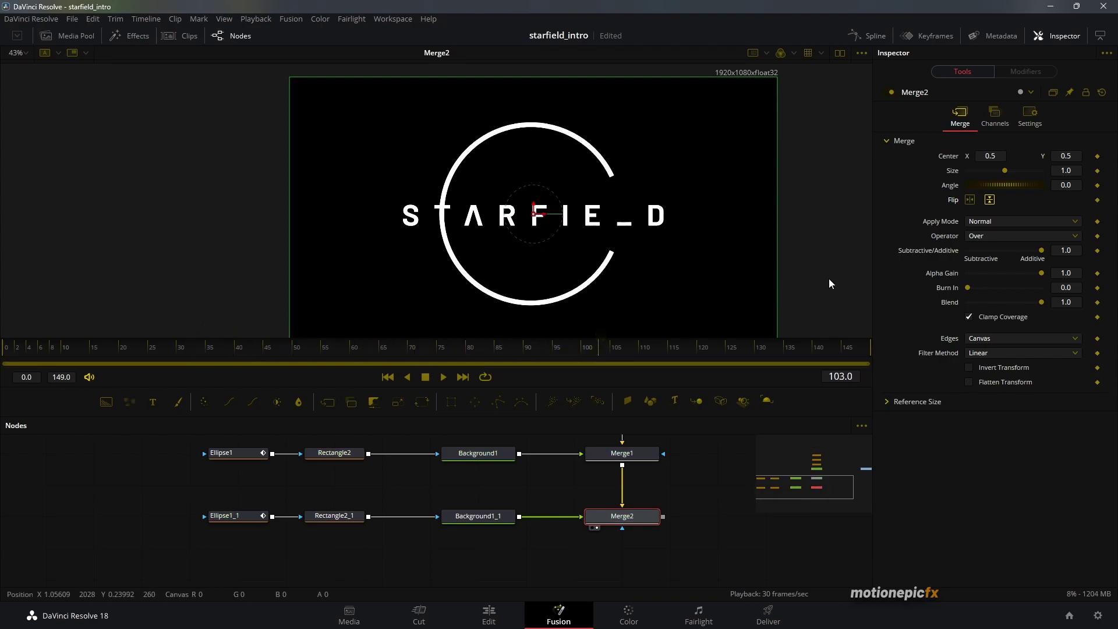
pyautogui.click(970, 200)
# Step: Set Merge2's Center to X 0.4891 and Y 0.4909 so the upper arc meets the base of the L
pyautogui.scroll(5, 605, 237)
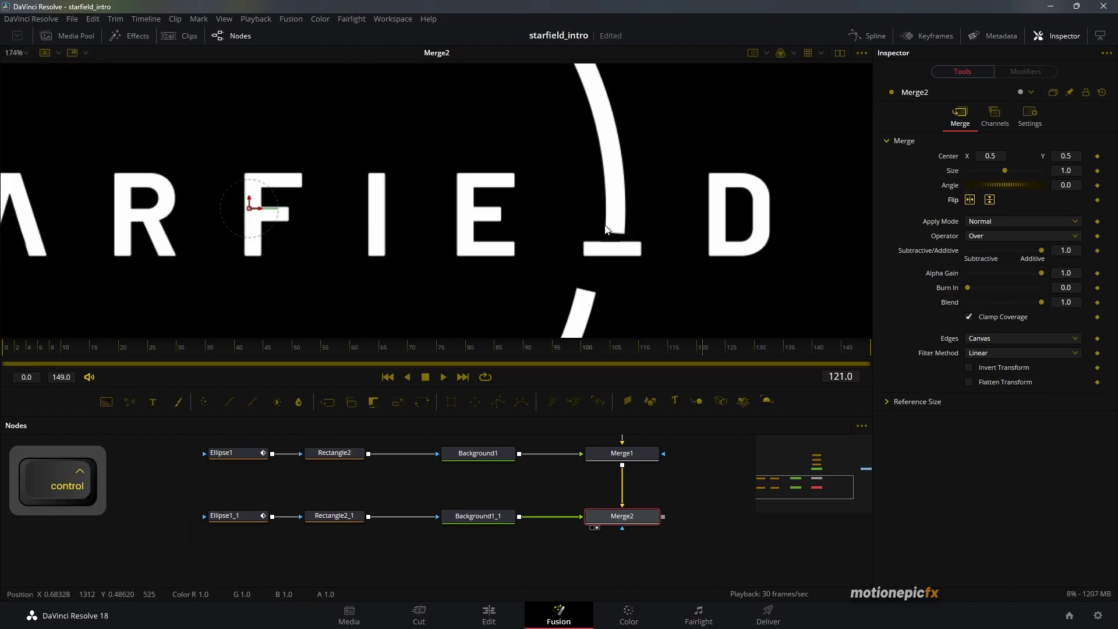
pyautogui.moveTo(999, 156); pyautogui.dragTo(991, 156)
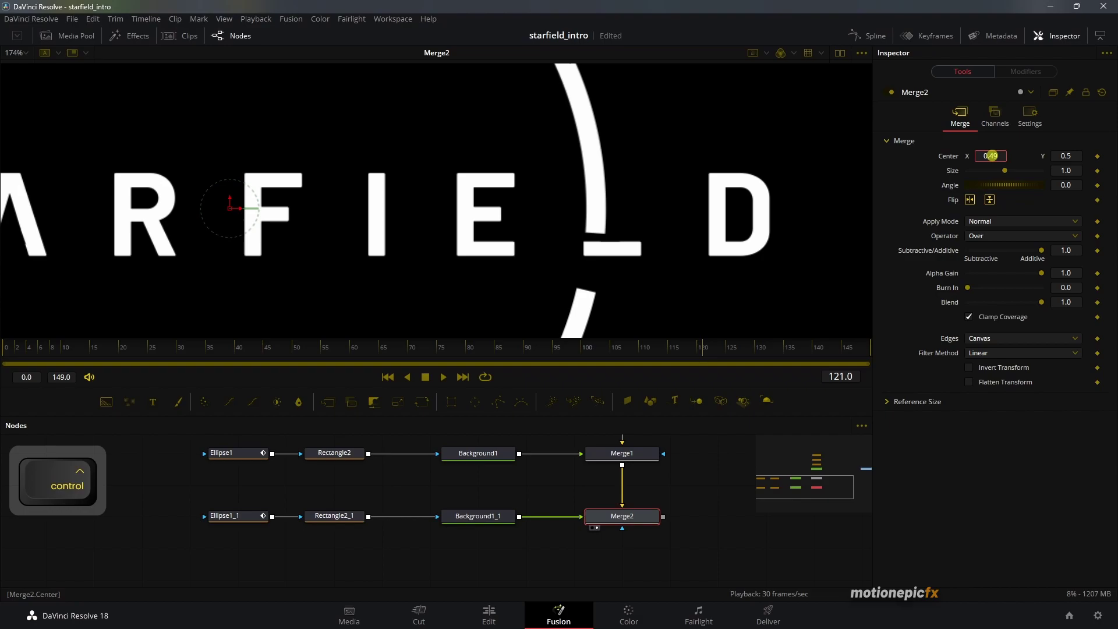
pyautogui.scroll(5, 632, 200)
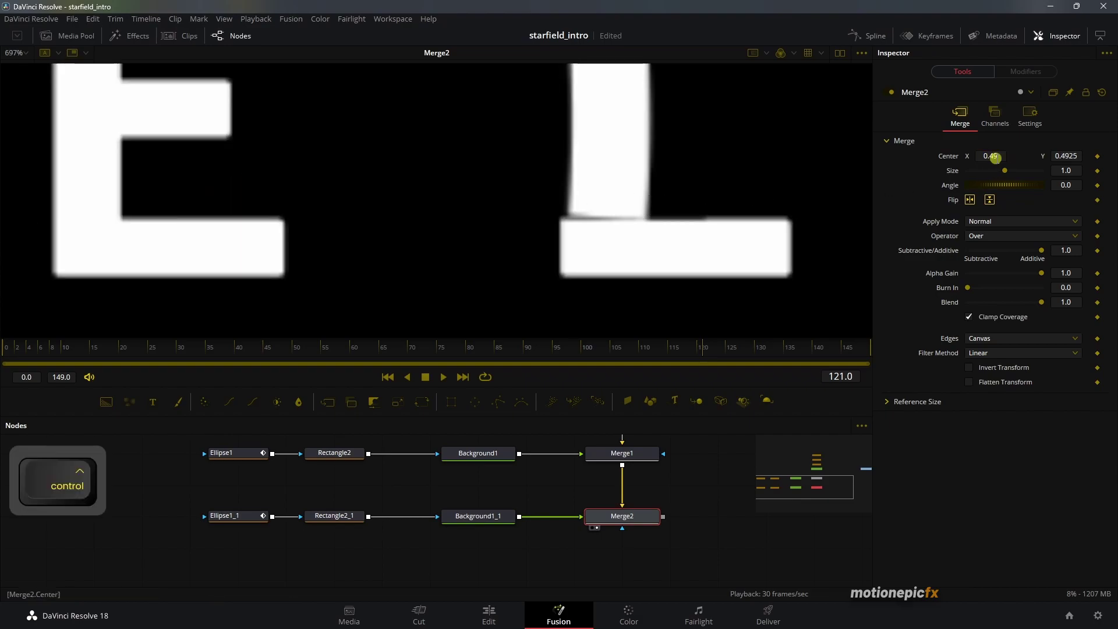
pyautogui.moveTo(996, 159); pyautogui.dragTo(993, 157)
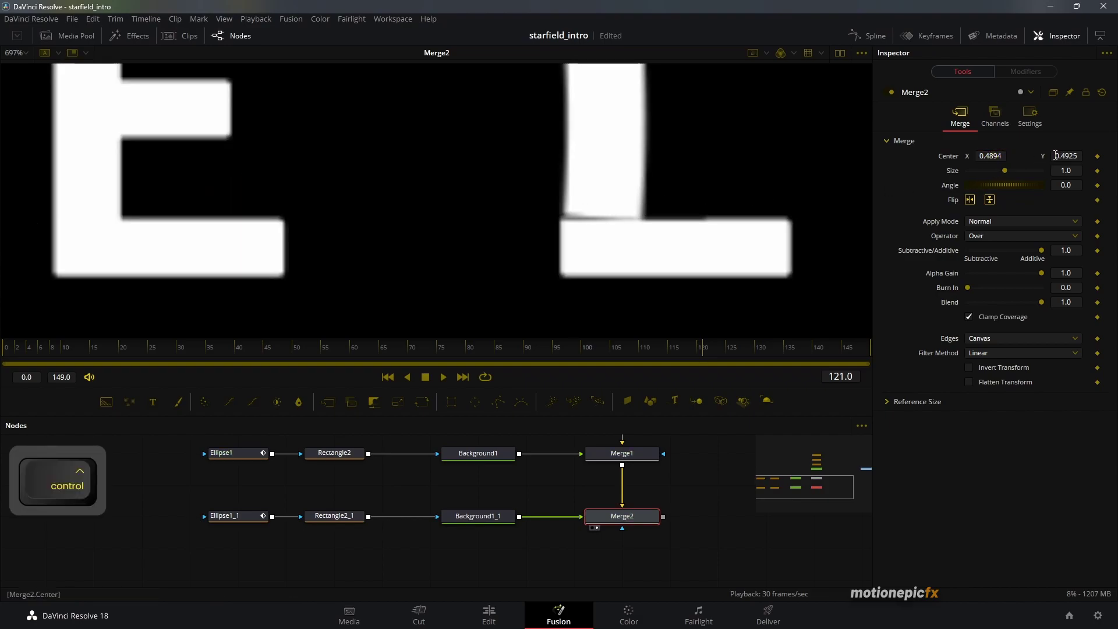
pyautogui.moveTo(1070, 155); pyautogui.dragTo(1067, 156)
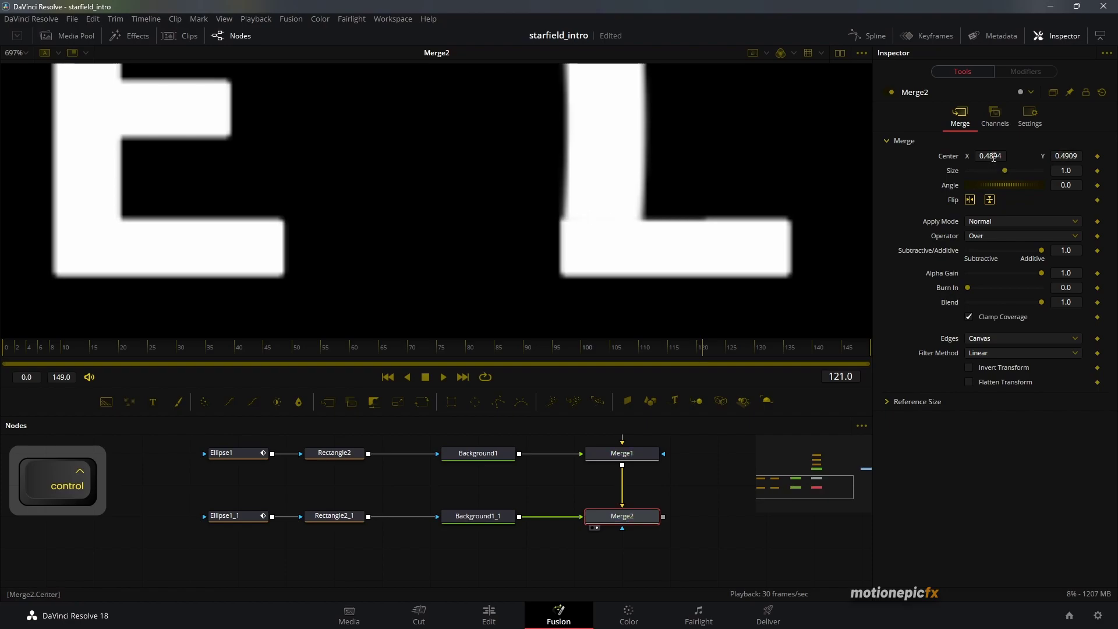
pyautogui.moveTo(992, 156); pyautogui.dragTo(990, 156)
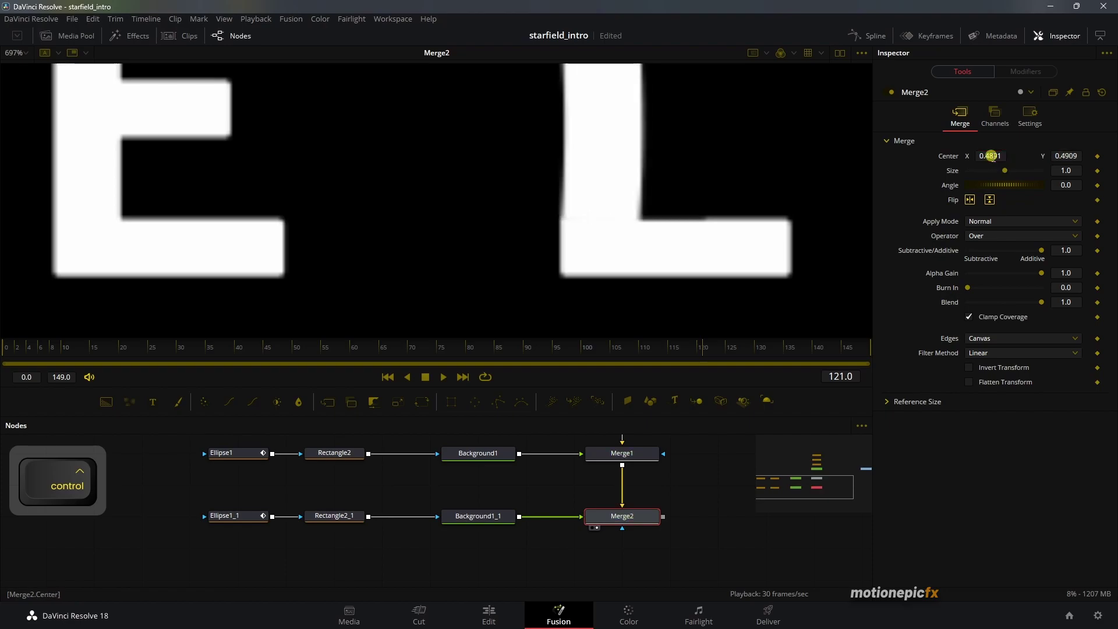
# Step: Play back the composition with the whole frame in view to check both arcs sweeping around the title
pyautogui.hotkey('ctrl', 'f')
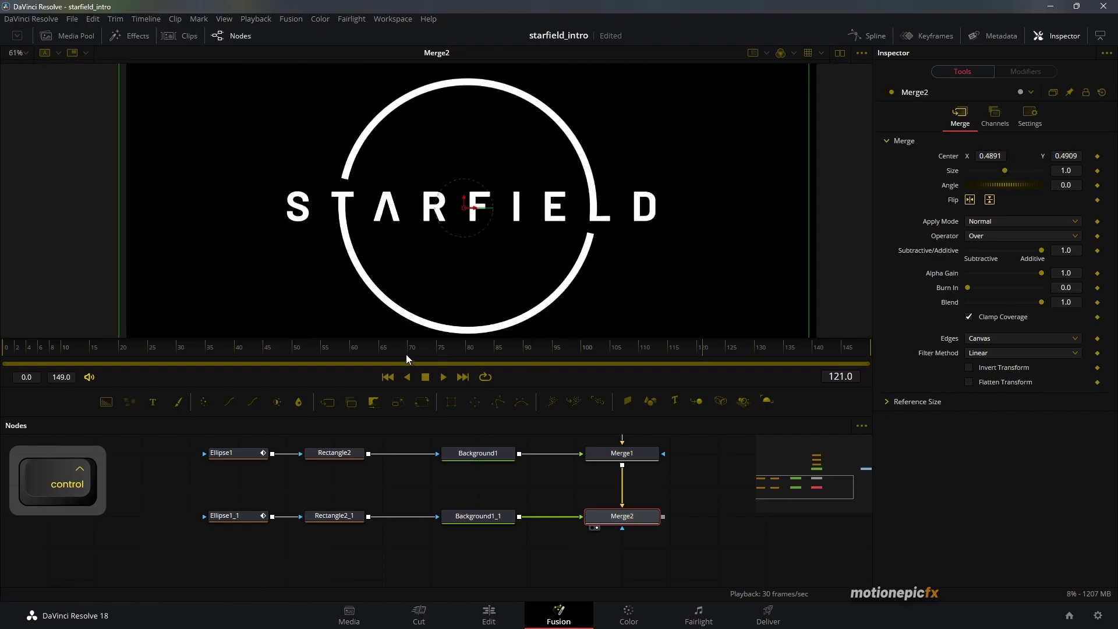
pyautogui.click(431, 545)
pyautogui.press('space')
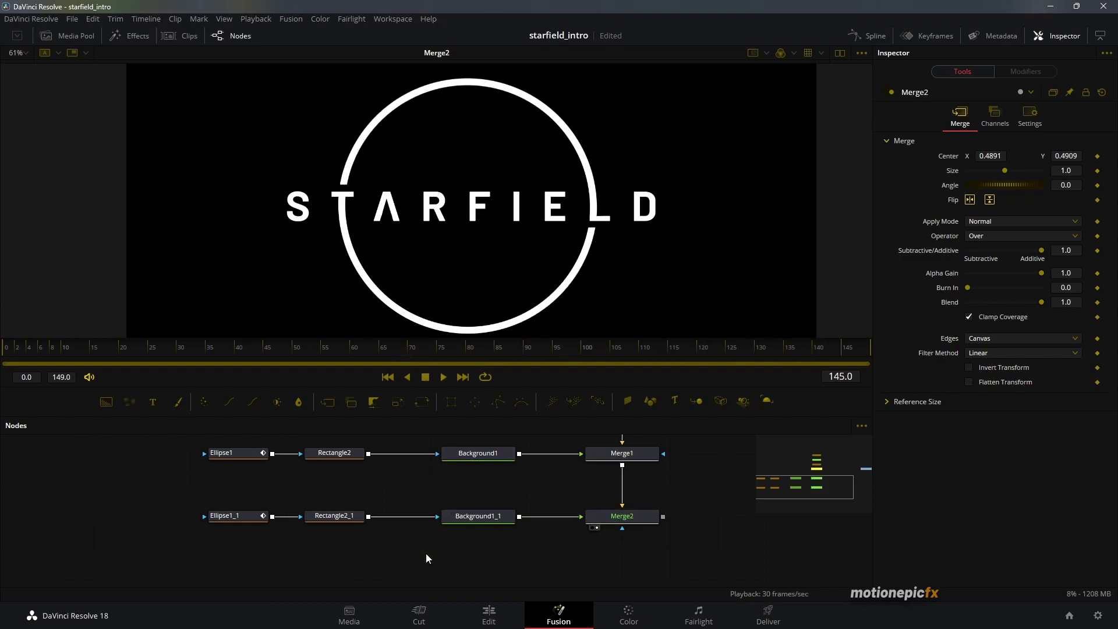
pyautogui.scroll(-2, 500, 279)
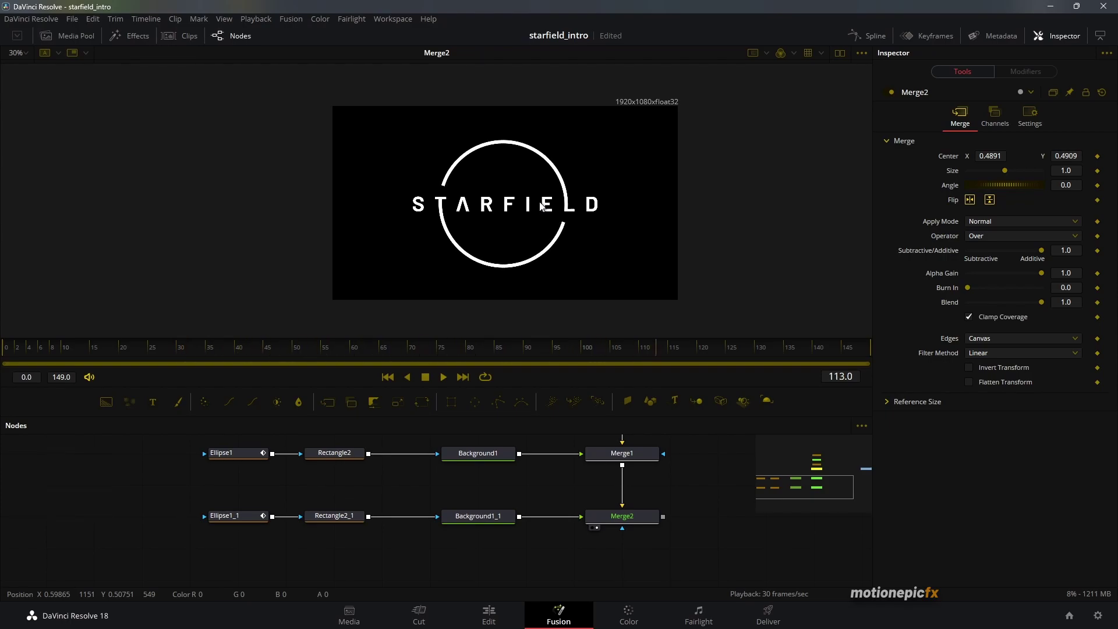
pyautogui.press('space')
pyautogui.moveTo(720, 524); pyautogui.dragTo(692, 484)
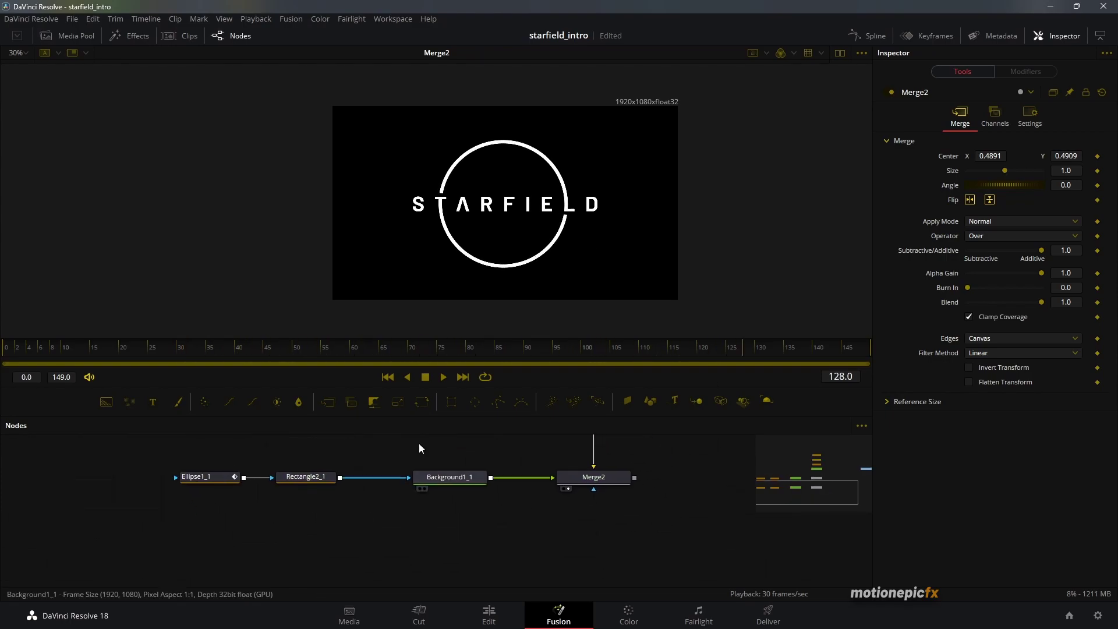
# Step: Bring creative-mars-collage.jpg from the media pool into the node graph and show it in the viewer
pyautogui.click(77, 36)
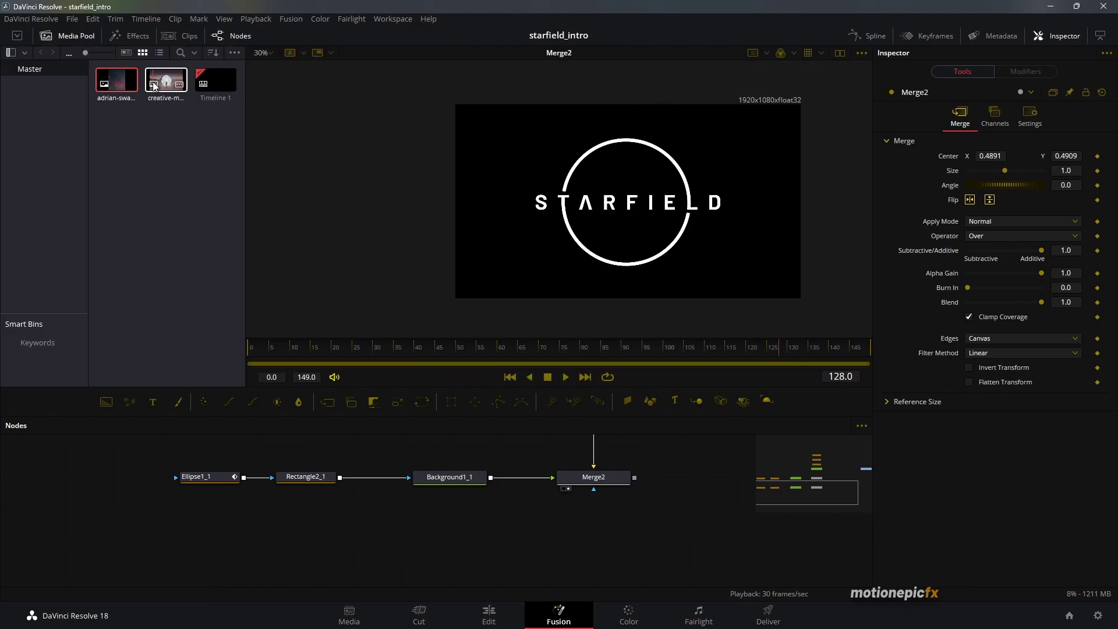
pyautogui.moveTo(166, 80); pyautogui.dragTo(498, 540)
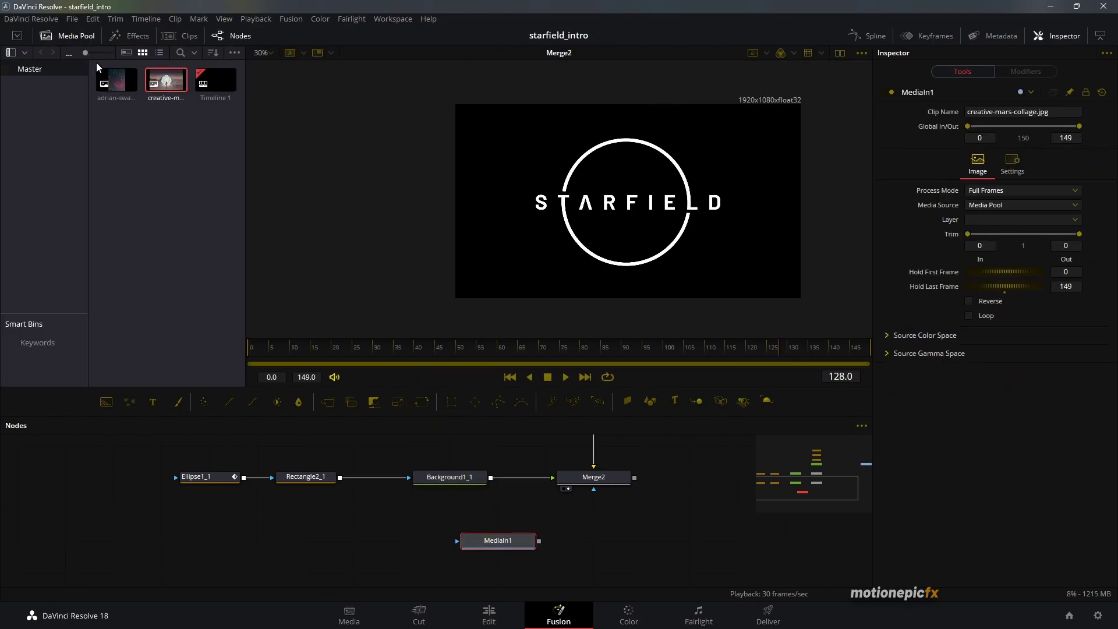
pyautogui.click(77, 35)
pyautogui.press('1')
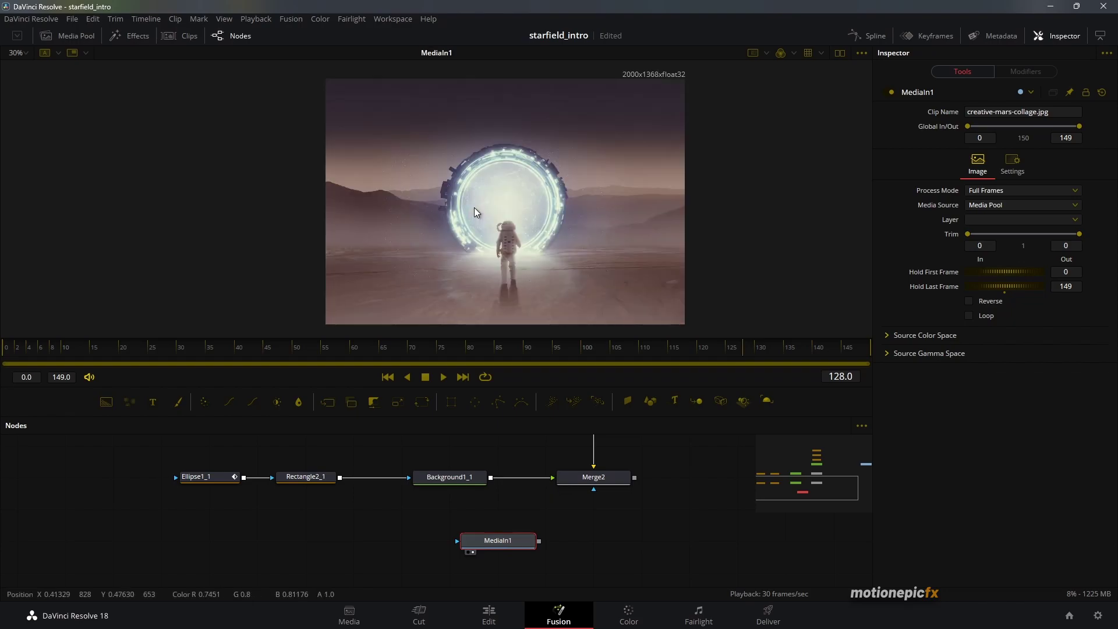
# Step: Merge MediaIn1 with Merge2's output, show the new Merge3, and swap its inputs so the title sits over the Mars image
pyautogui.moveTo(539, 541); pyautogui.dragTo(636, 479)
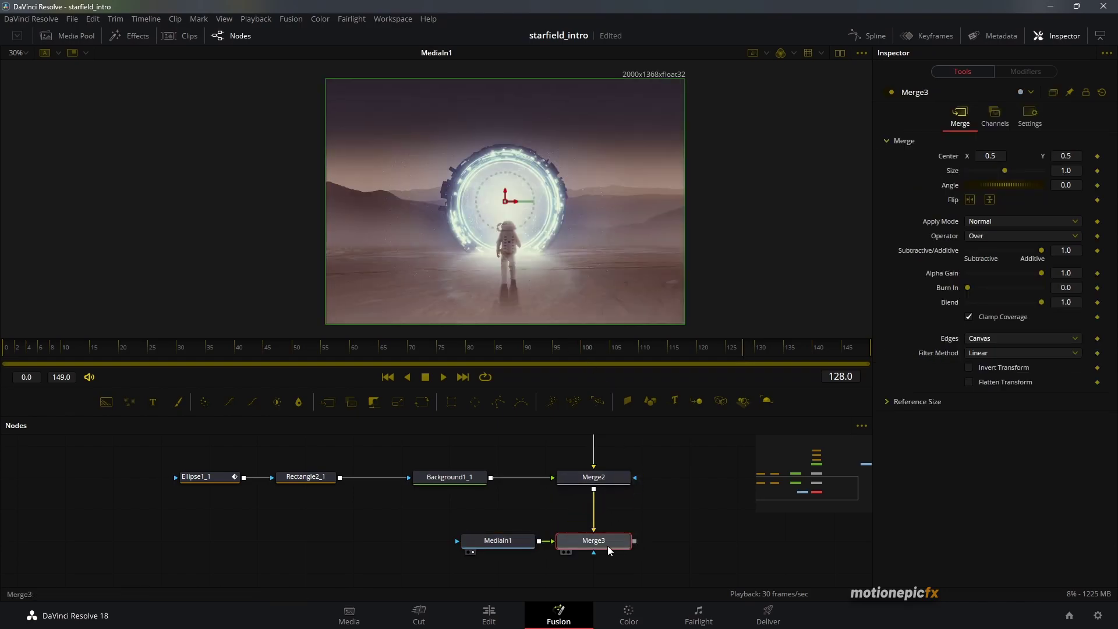
pyautogui.press('1')
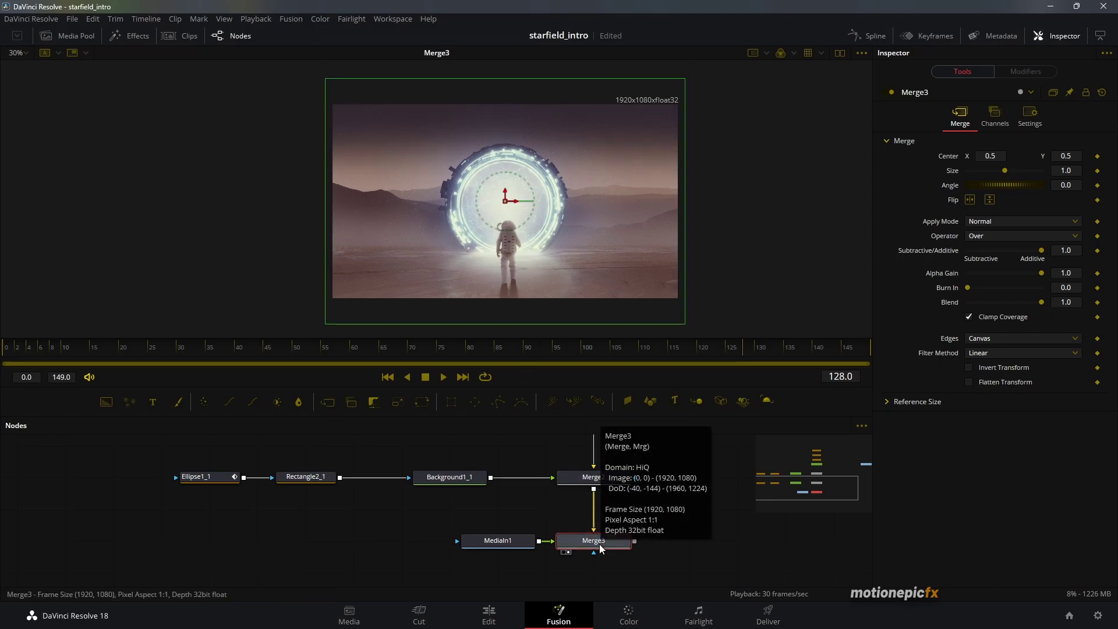
pyautogui.hotkey('ctrl', 't')
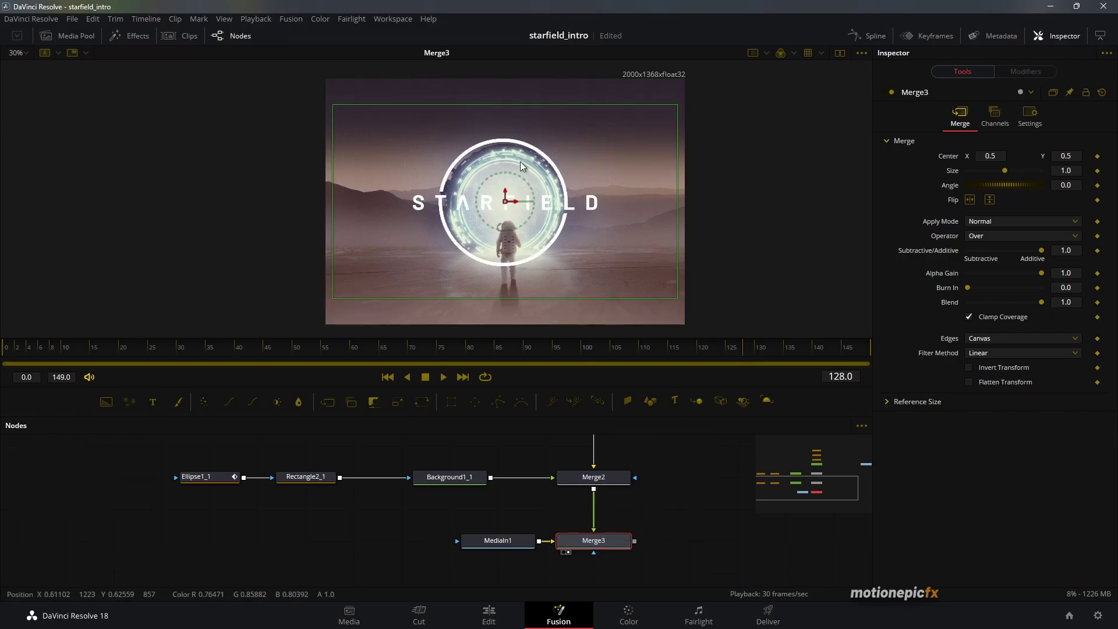
pyautogui.scroll(5, 511, 155)
pyautogui.scroll(-5, 459, 159)
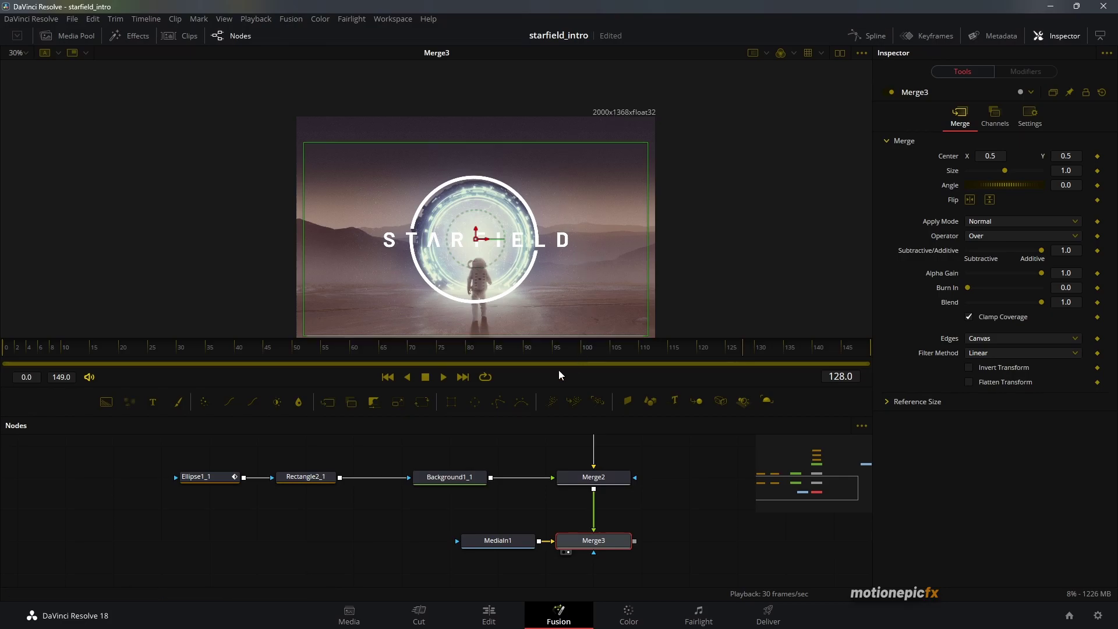
# Step: Move MediaIn1 away from Merge3 and insert a Crop node between them
pyautogui.moveTo(504, 546); pyautogui.dragTo(360, 548)
pyautogui.hotkey('shift', 'space')
pyautogui.write('merg')
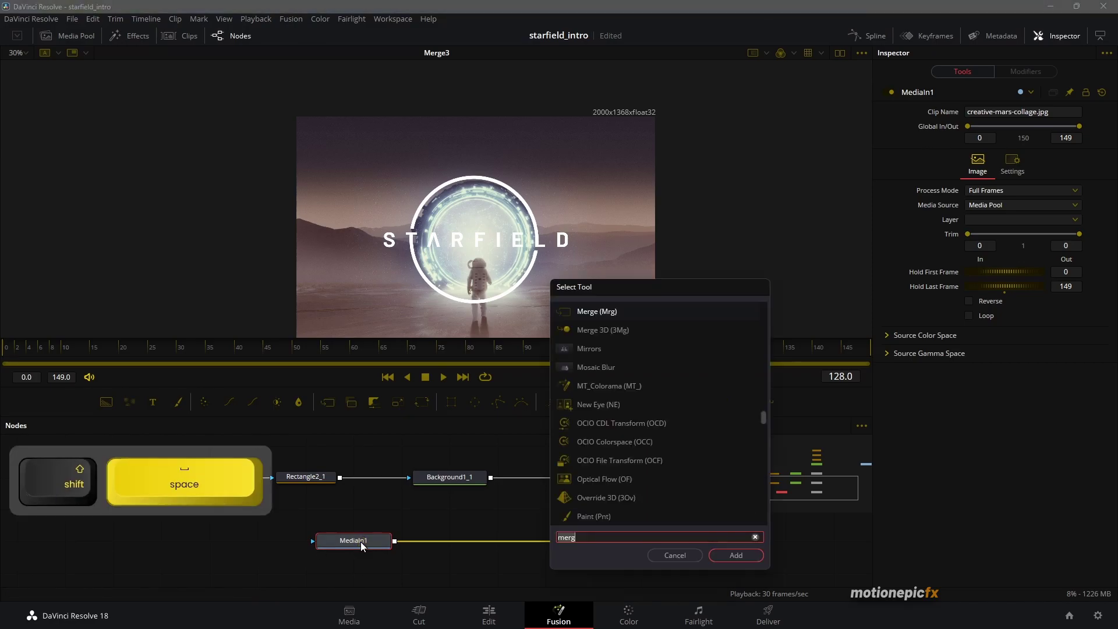
pyautogui.press('BackSpace')
pyautogui.press('BackSpace')
pyautogui.press('BackSpace')
pyautogui.press('BackSpace')
pyautogui.write('crop')
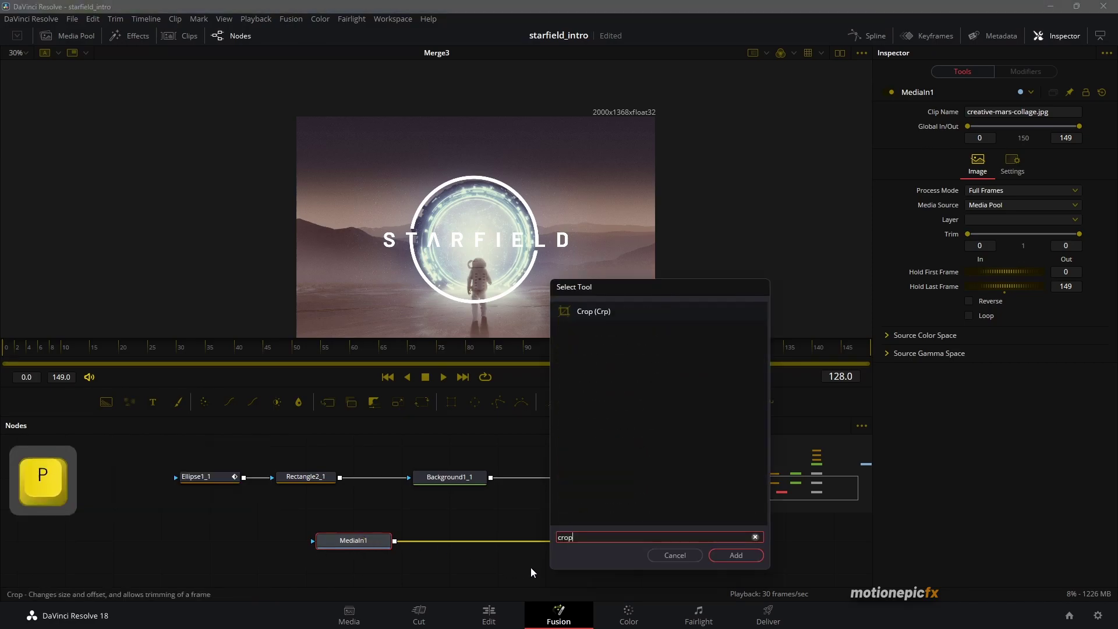
pyautogui.click(724, 553)
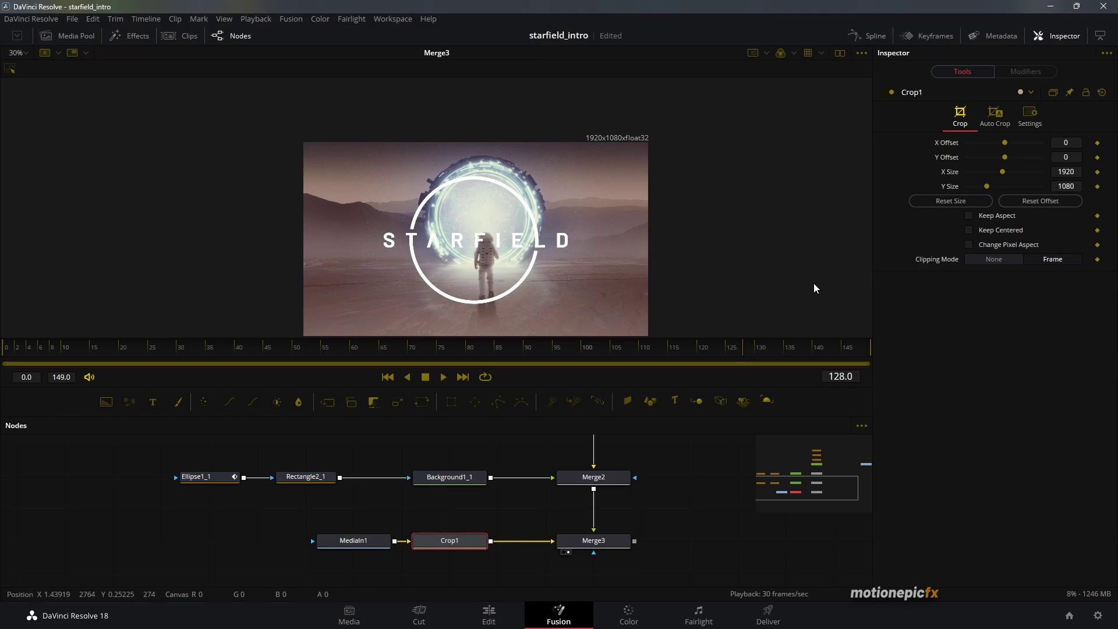
# Step: Keep Crop1's crop centered on the image and play back the composition from the start
pyautogui.click(969, 229)
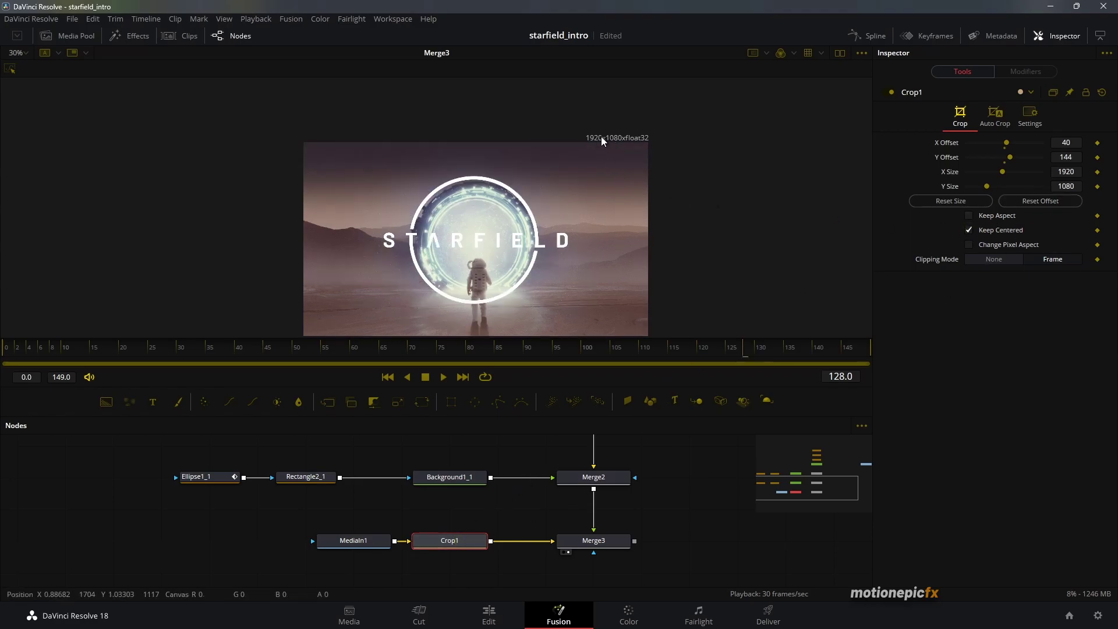
pyautogui.moveTo(530, 260); pyautogui.dragTo(530, 250)
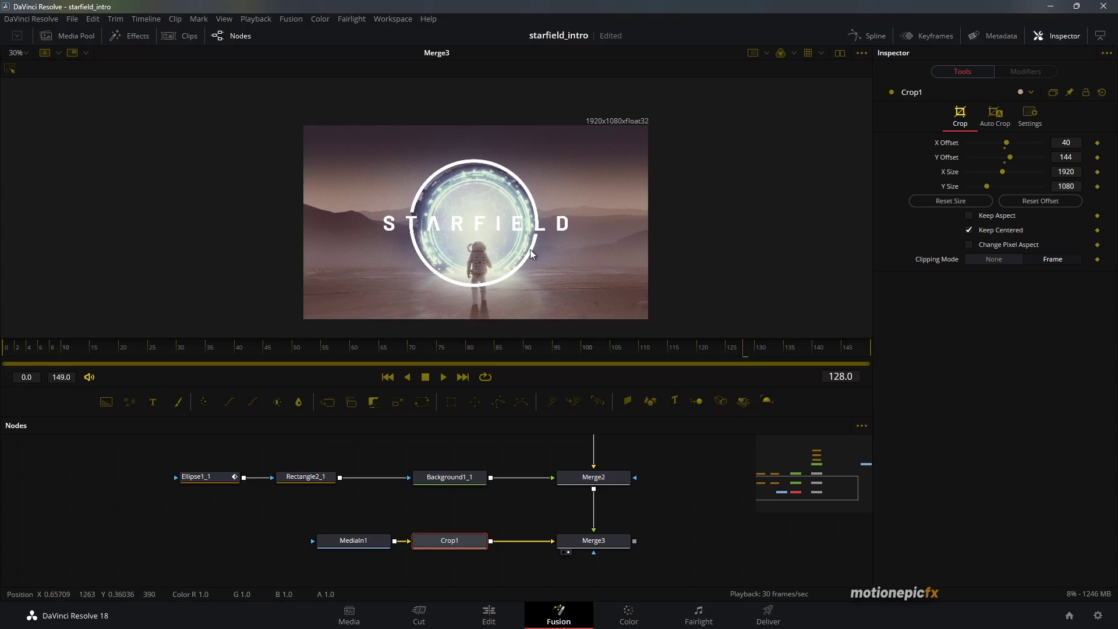
pyautogui.click(388, 377)
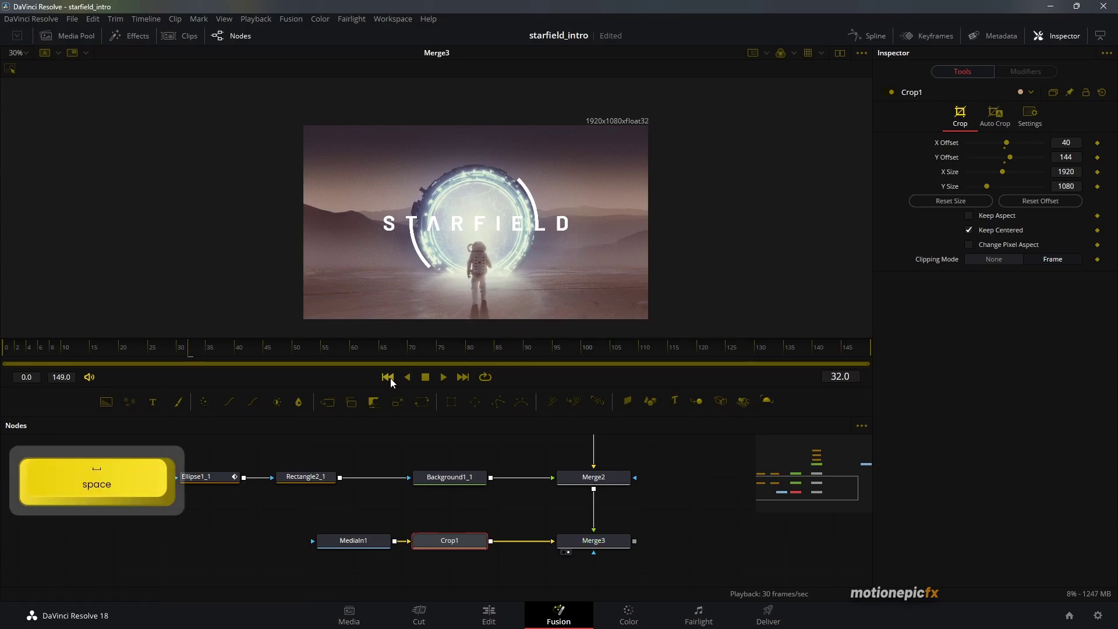
# Step: Set Merge3's Blend to 0.0 at frame 0 and keyframe it
pyautogui.click(601, 546)
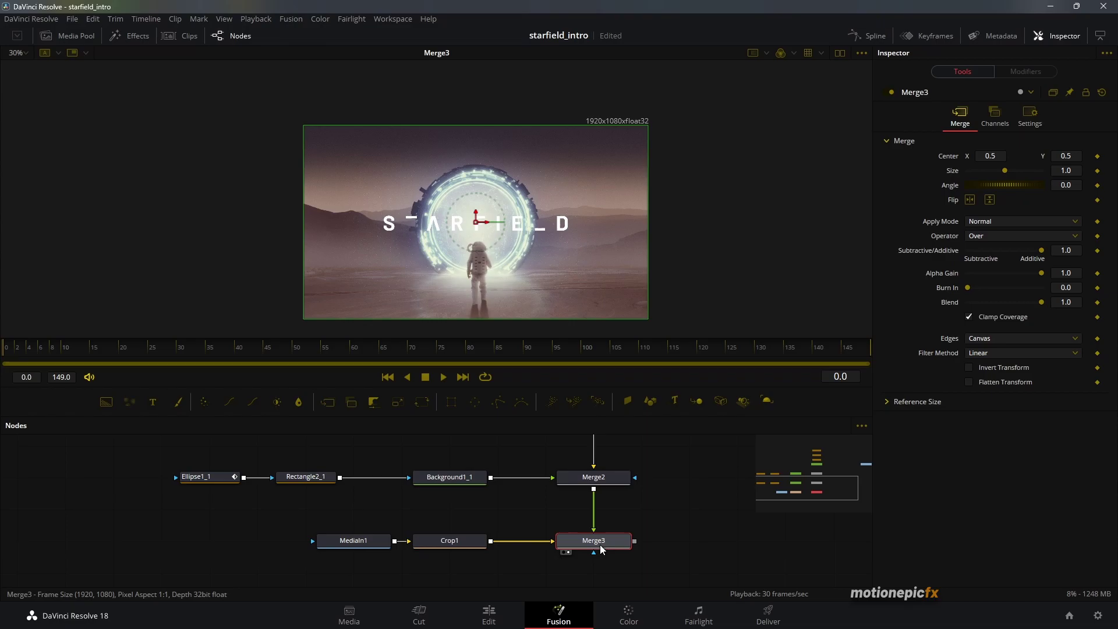
pyautogui.click(1027, 116)
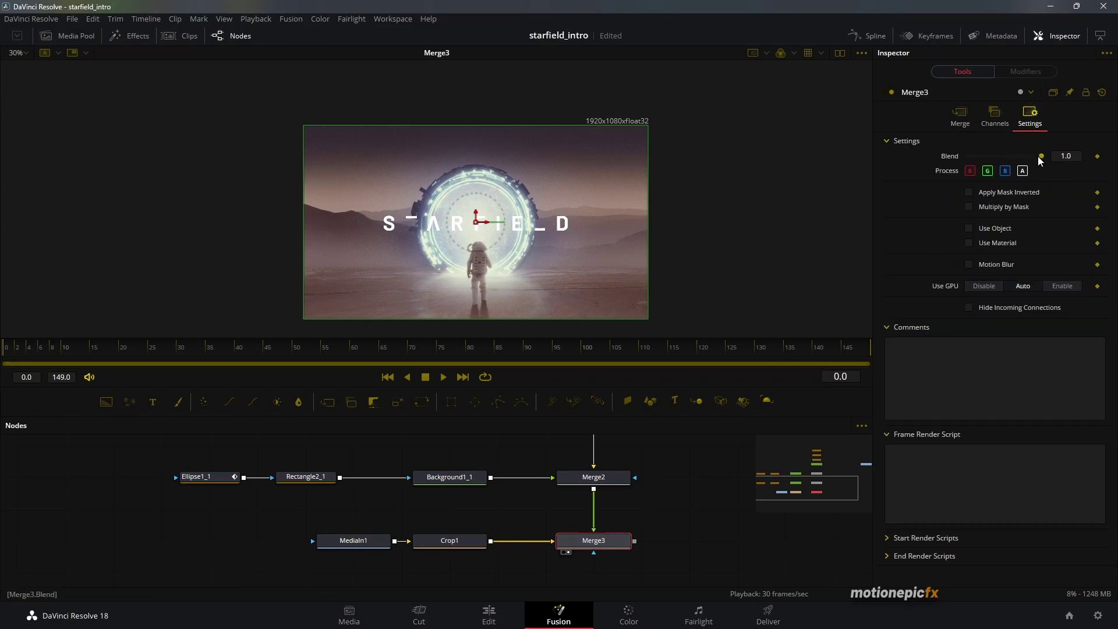
pyautogui.moveTo(1041, 160); pyautogui.dragTo(1079, 157)
pyautogui.click(475, 350)
pyautogui.click(387, 379)
pyautogui.moveTo(1042, 157); pyautogui.dragTo(921, 158)
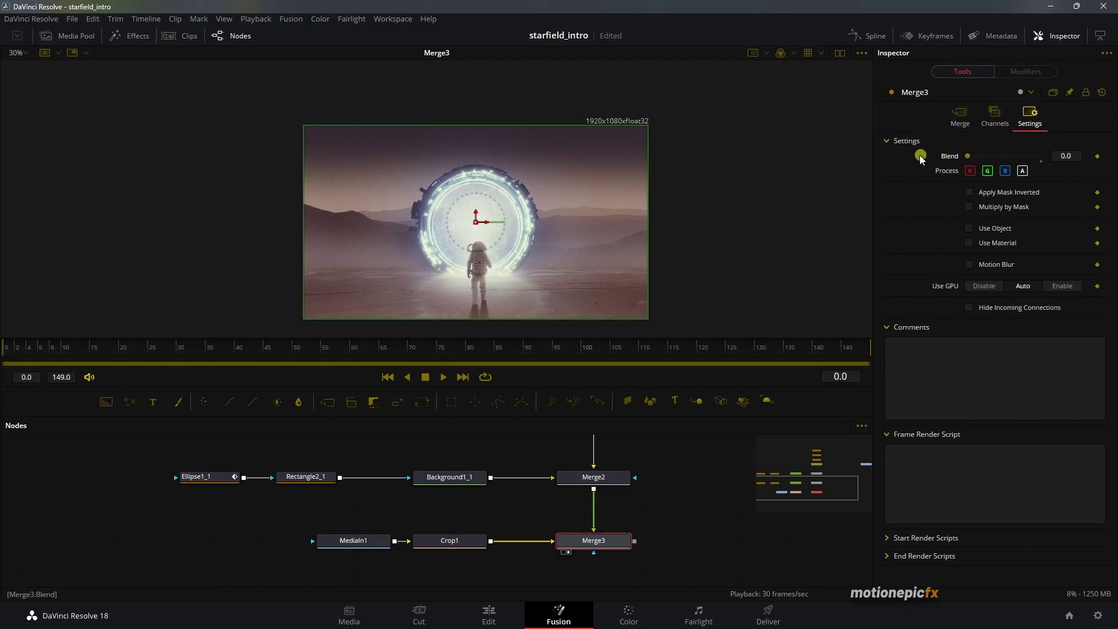
pyautogui.click(1098, 157)
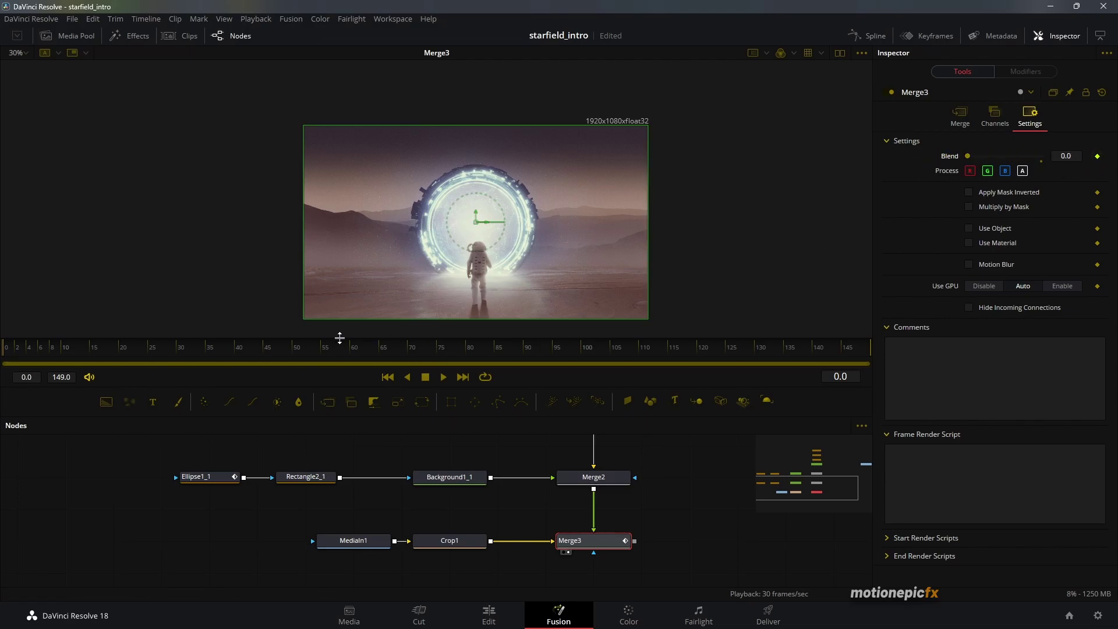
# Step: Set Merge3's Blend to 1.0 at frame 60 and play back the title's fade-in from the start
pyautogui.moveTo(200, 351); pyautogui.dragTo(352, 349)
pyautogui.moveTo(968, 156); pyautogui.dragTo(1042, 156)
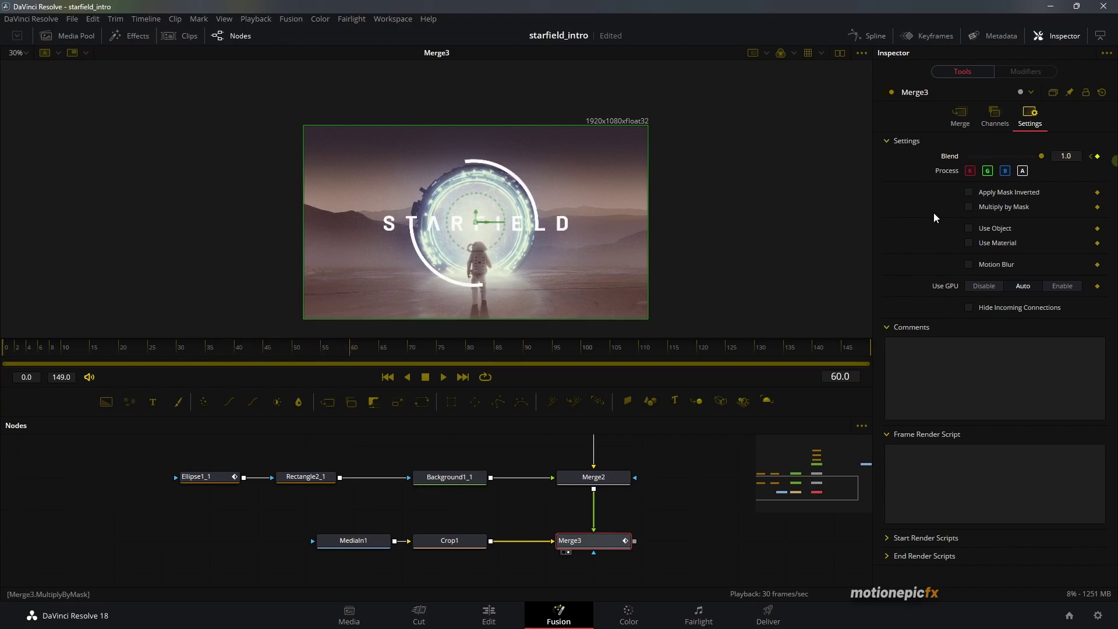
pyautogui.click(390, 377)
pyautogui.click(260, 549)
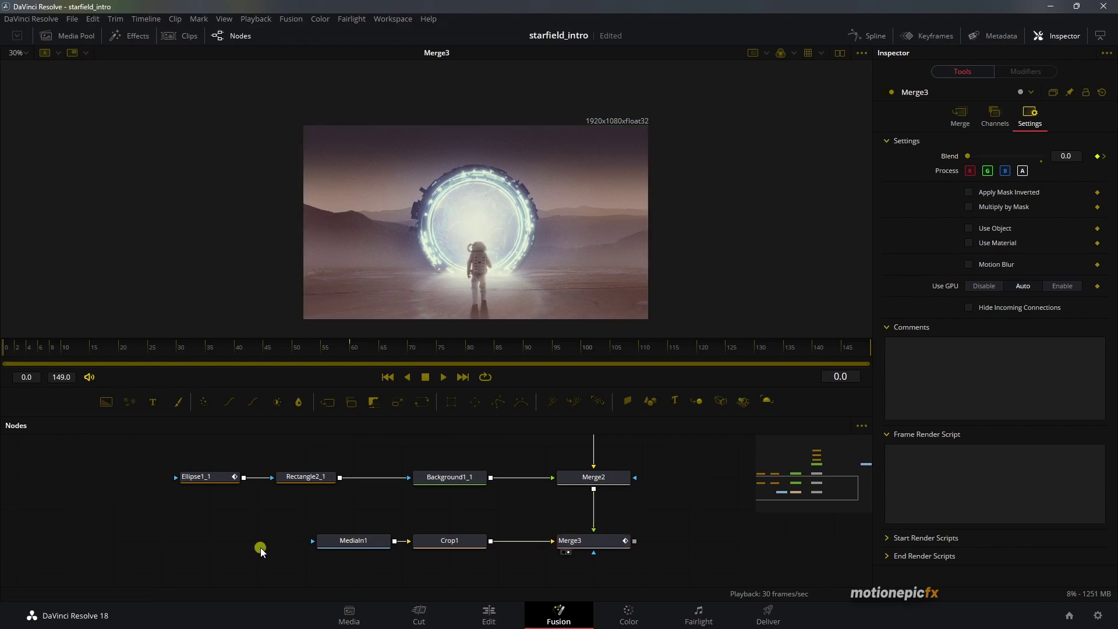
pyautogui.press('space')
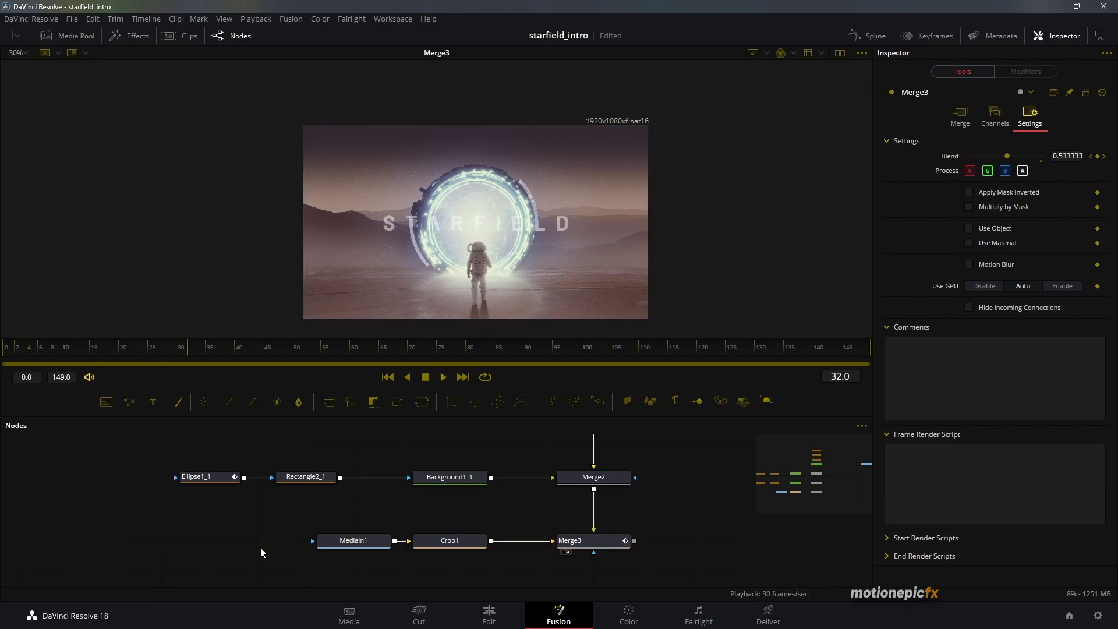
# Step: Open the spline editor and display Merge3's Blend curve fitted to the graph
pyautogui.hotkey('shift', 'F8')
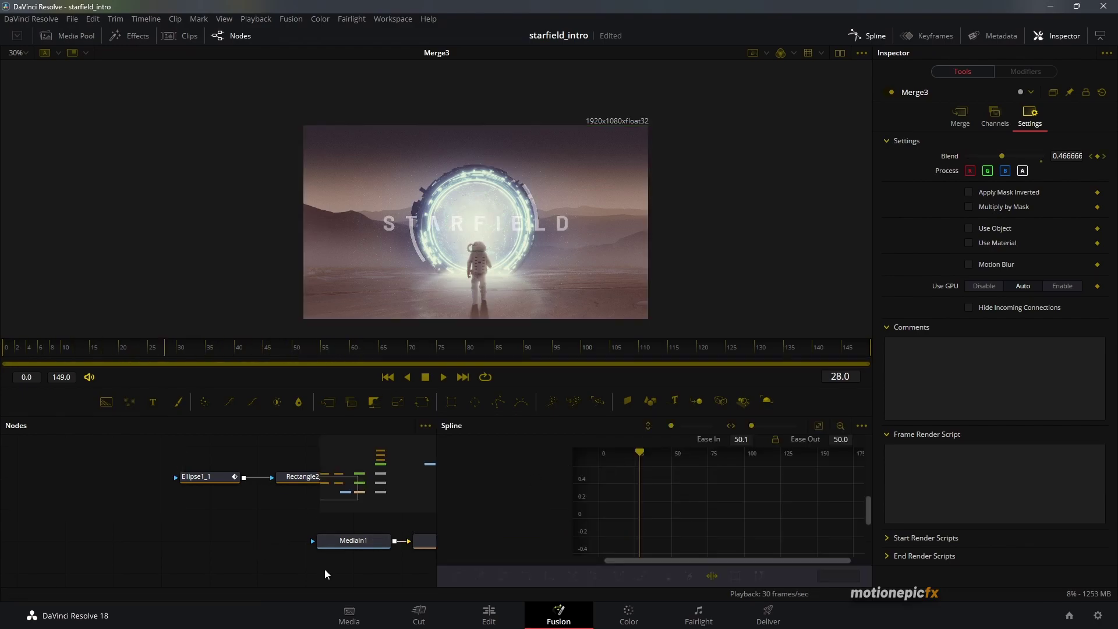
pyautogui.moveTo(307, 570); pyautogui.dragTo(190, 559)
pyautogui.click(338, 553)
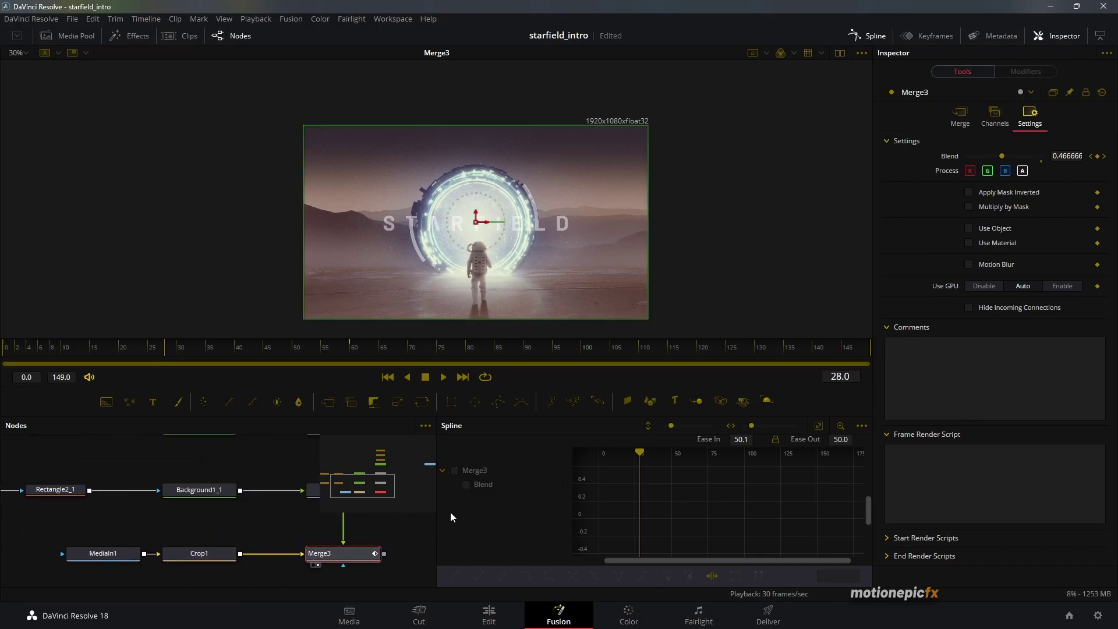
pyautogui.click(465, 486)
pyautogui.click(820, 426)
# Step: Smooth the Blend curve's first keyframe, extend its ease out to 99.0, and return to the first frame
pyautogui.moveTo(601, 534); pyautogui.dragTo(645, 565)
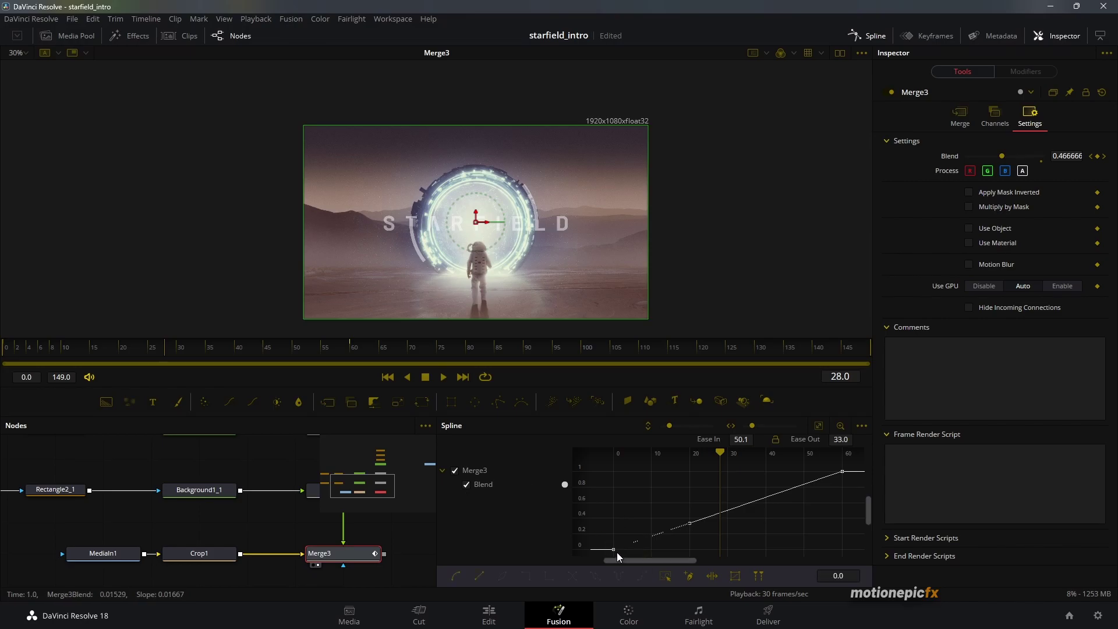
pyautogui.press('s')
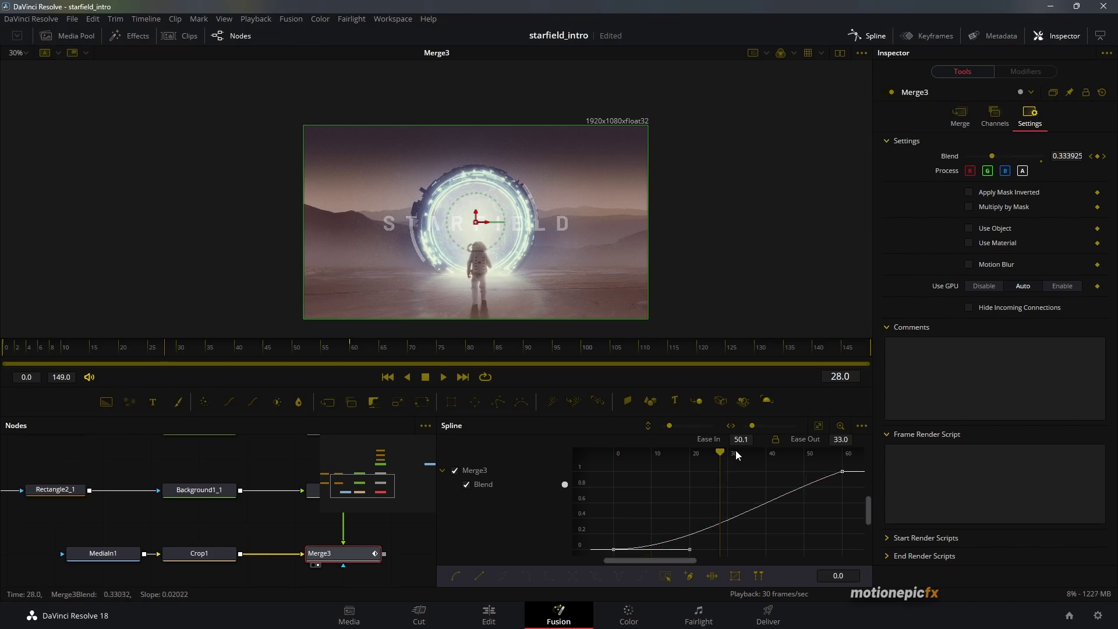
pyautogui.moveTo(689, 553); pyautogui.dragTo(839, 550)
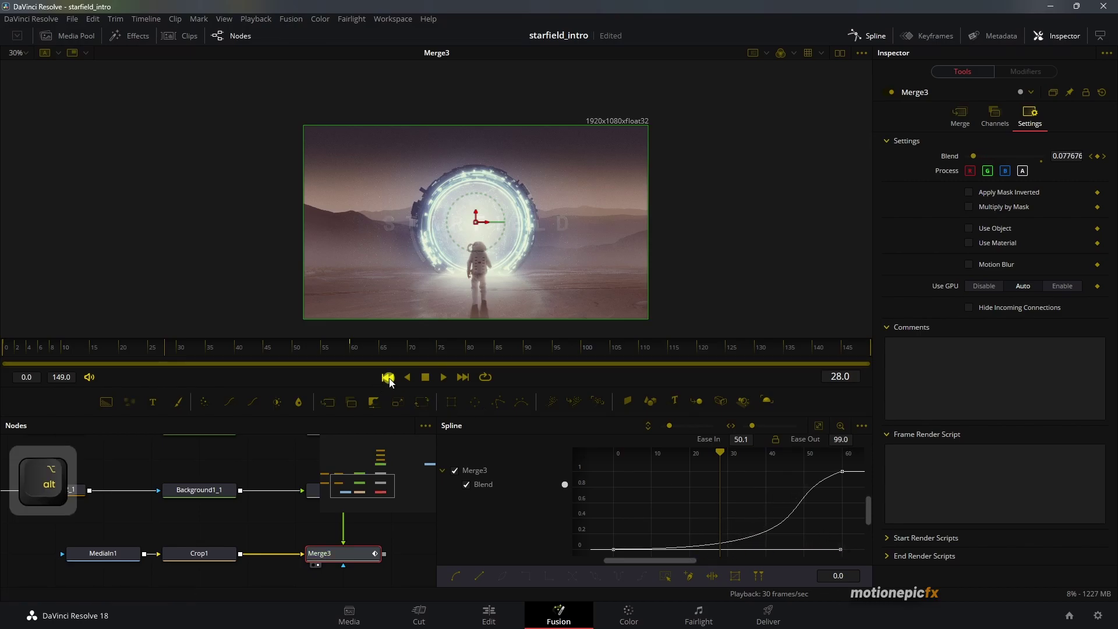
pyautogui.click(387, 377)
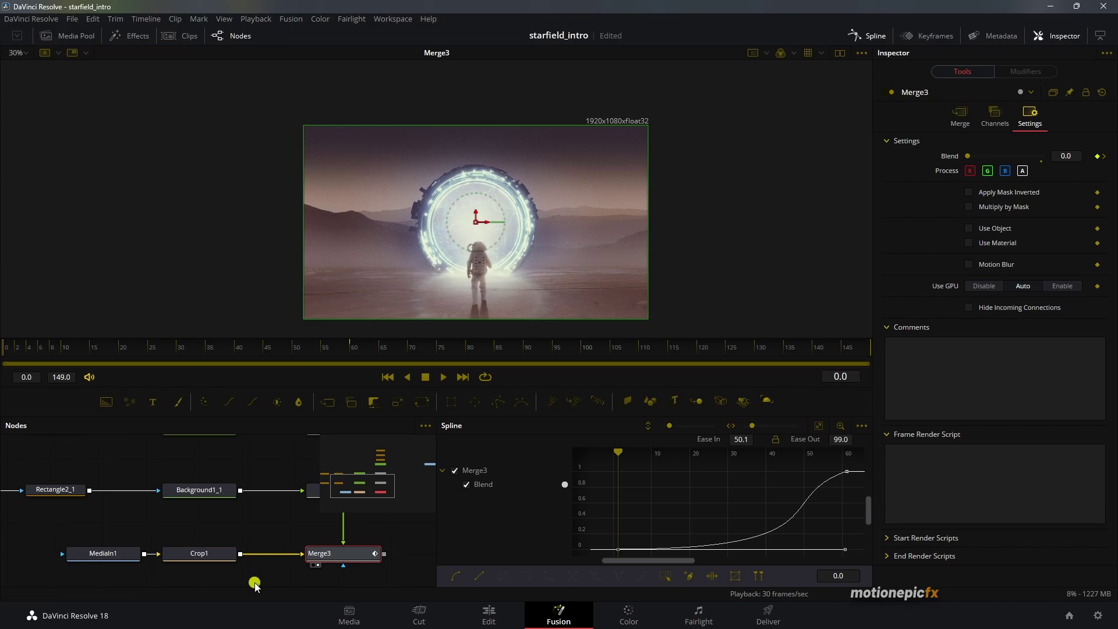
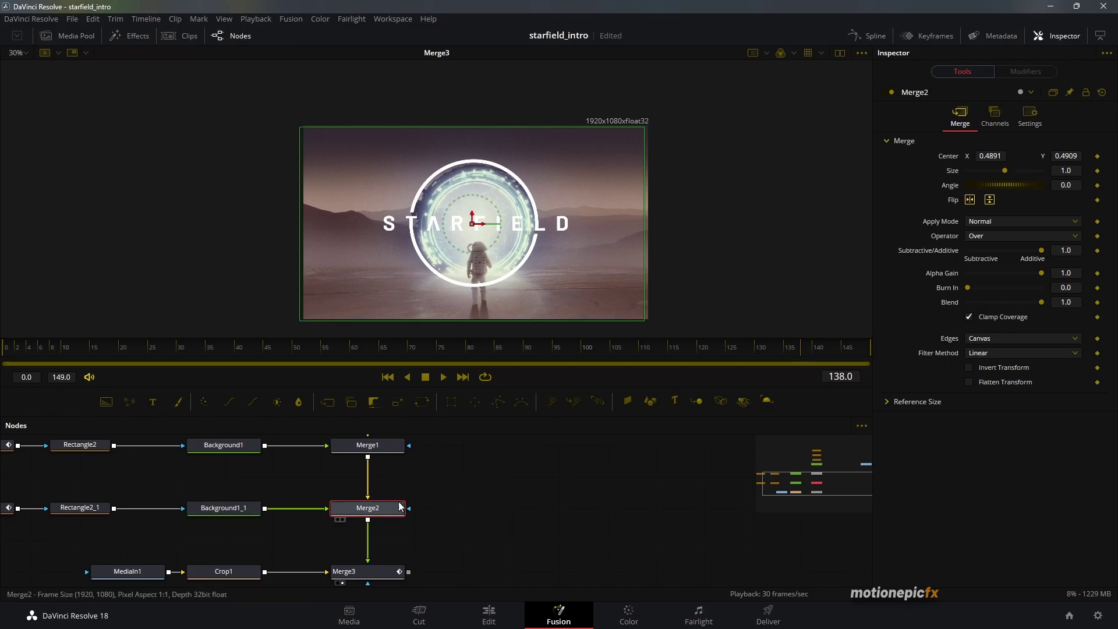
# Step: Insert a Transform node after Merge2 with Size 0.95 and Center X 0.503 to fit the title over the portal
pyautogui.hotkey('shift', 'space')
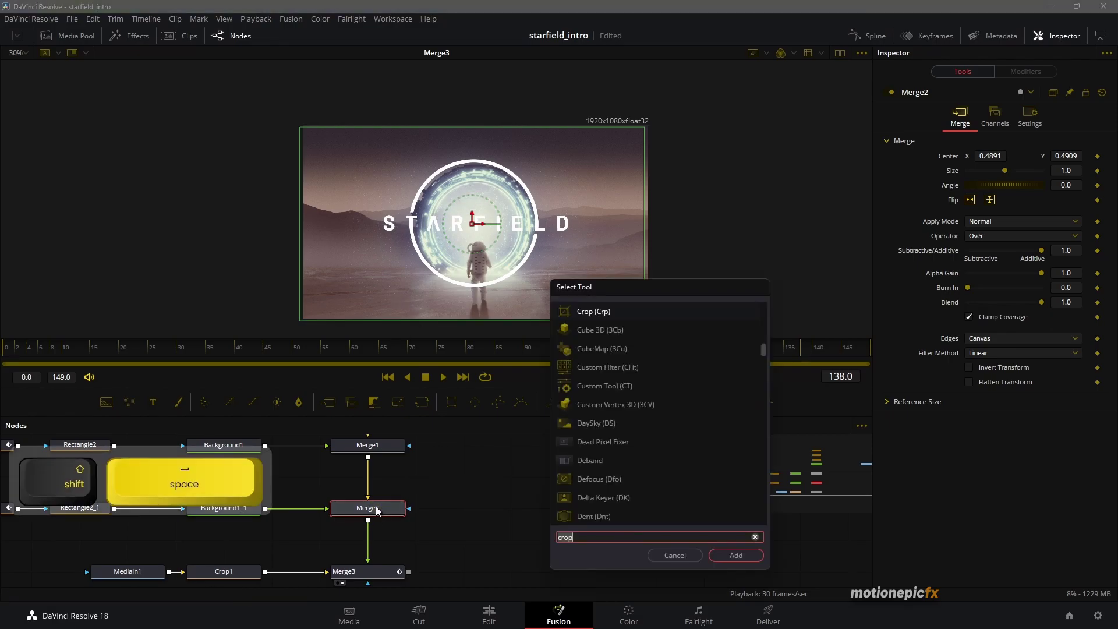
pyautogui.write('xf')
pyautogui.click(736, 555)
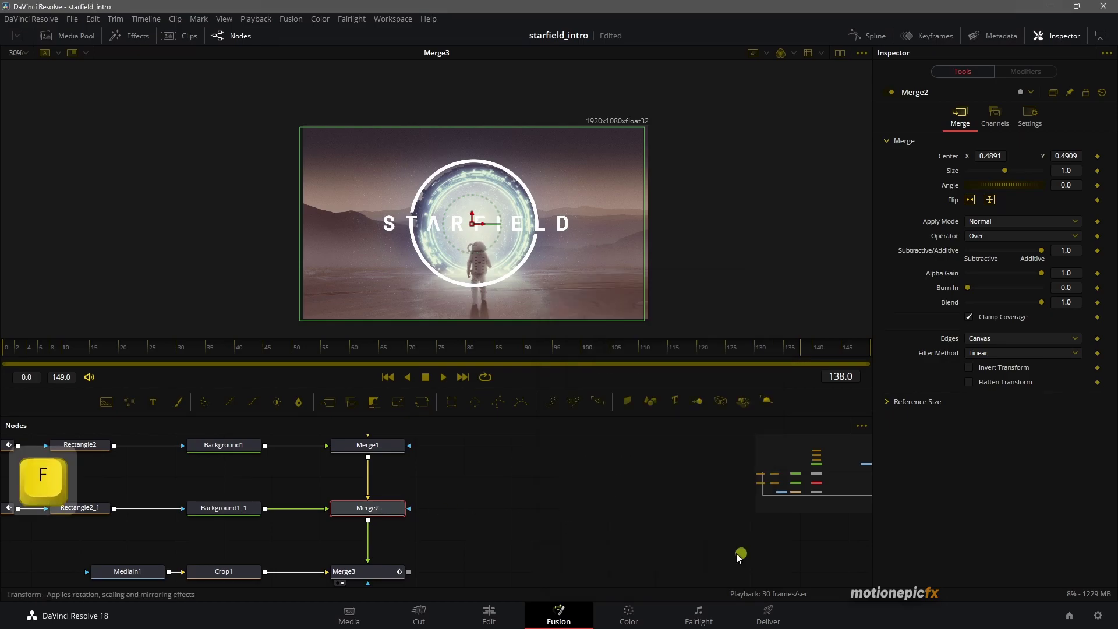
pyautogui.moveTo(1006, 199); pyautogui.dragTo(1003, 201)
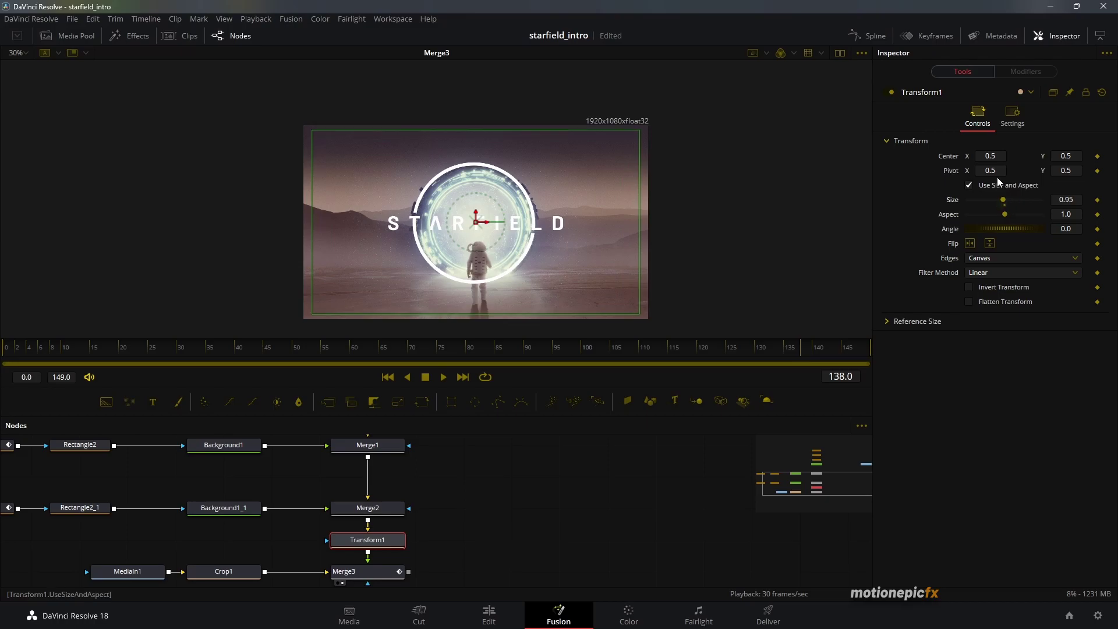
pyautogui.moveTo(990, 156); pyautogui.dragTo(993, 155)
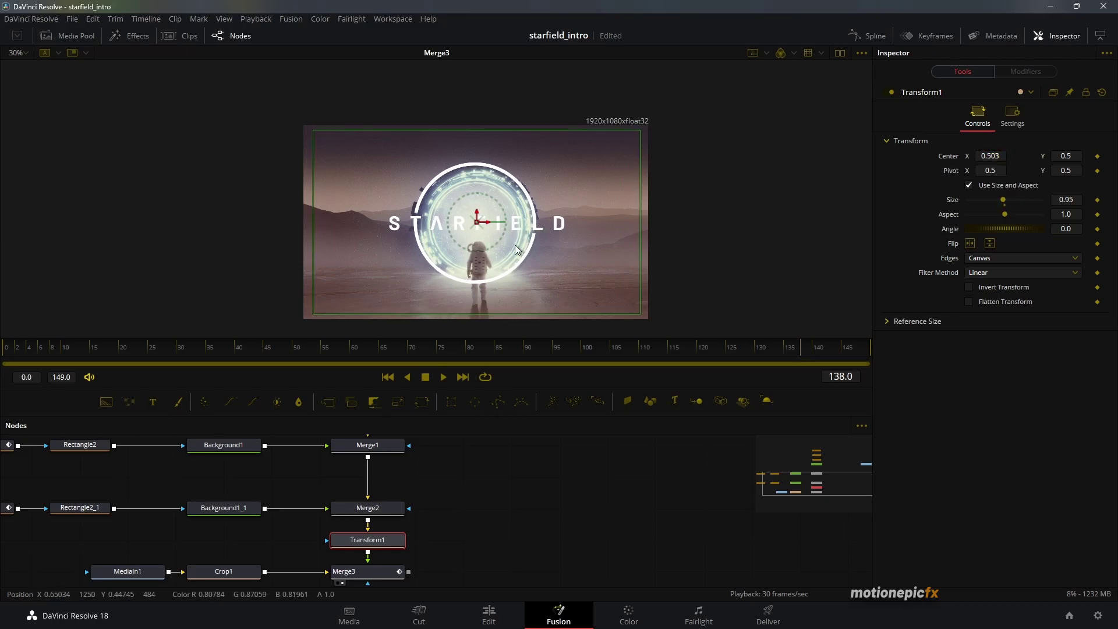
pyautogui.click(520, 517)
# Step: Add a Merge node after Merge3 and place it beside Merge3 in the node graph
pyautogui.scroll(-2, 519, 517)
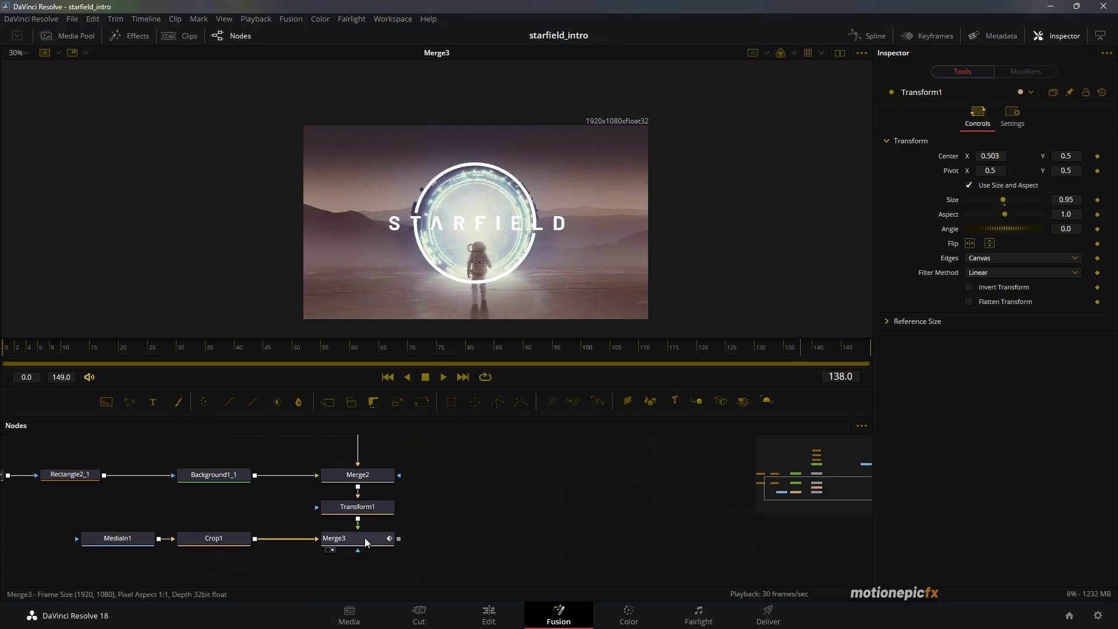
pyautogui.click(366, 542)
pyautogui.hotkey('shift', 'space')
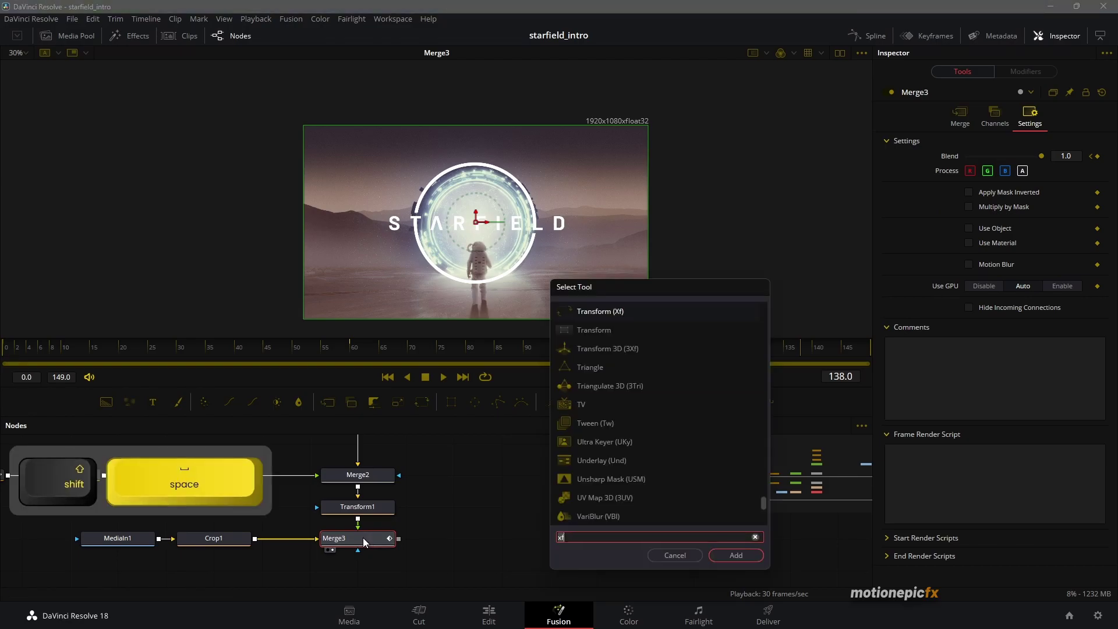
pyautogui.write('merg')
pyautogui.click(736, 555)
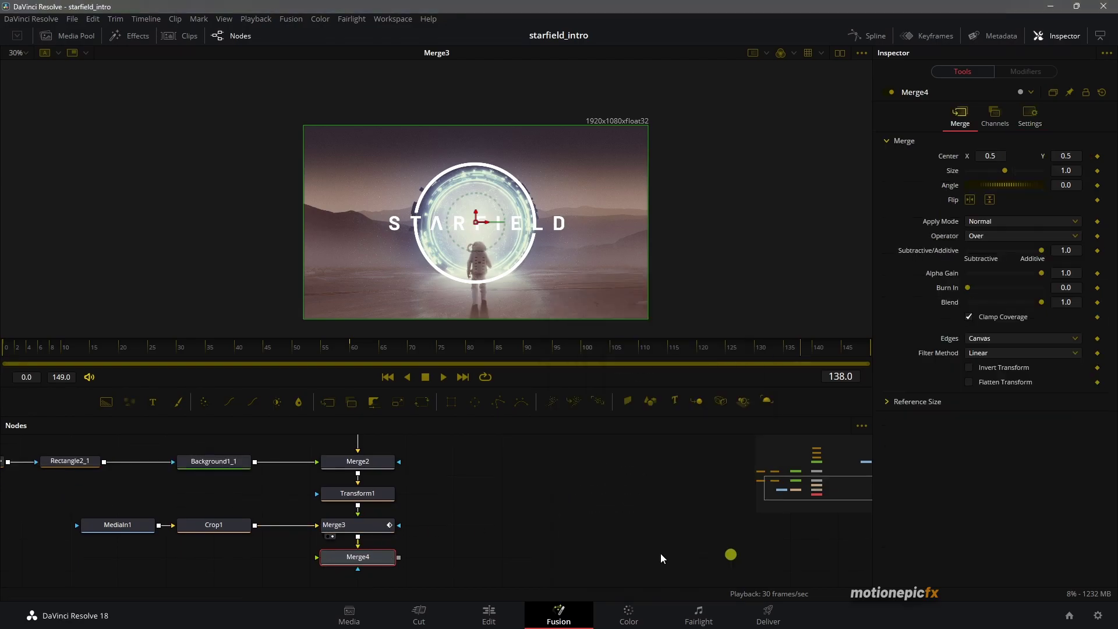
pyautogui.moveTo(358, 554); pyautogui.dragTo(505, 528)
pyautogui.moveTo(412, 541); pyautogui.dragTo(386, 554)
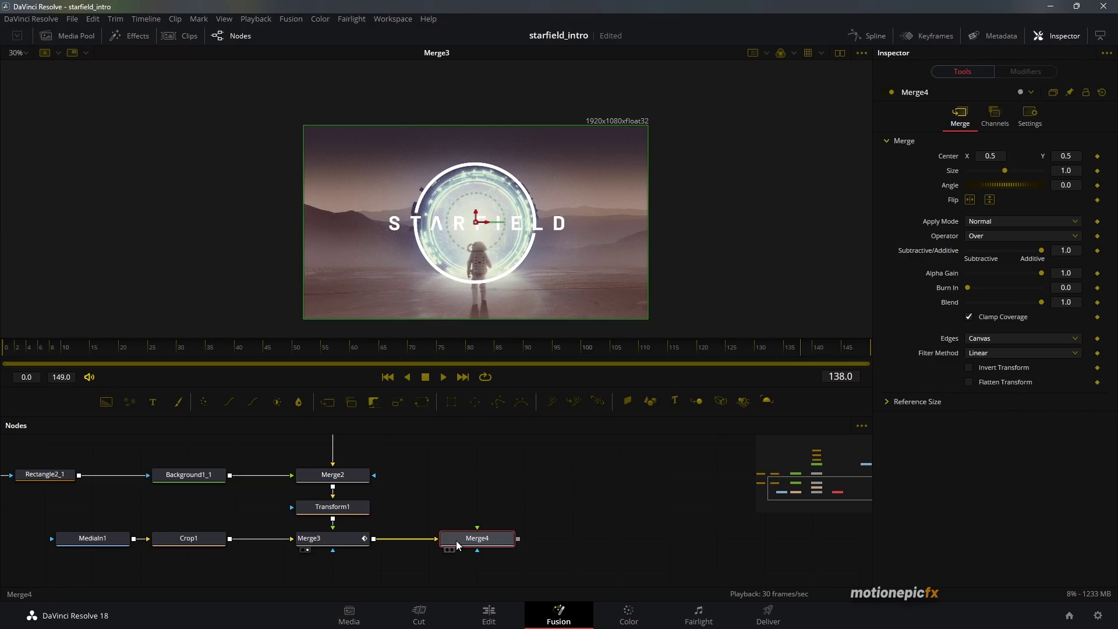
# Step: Connect Transform1's output to Merge4's foreground input and show Merge4 in the viewer
pyautogui.click(106, 539)
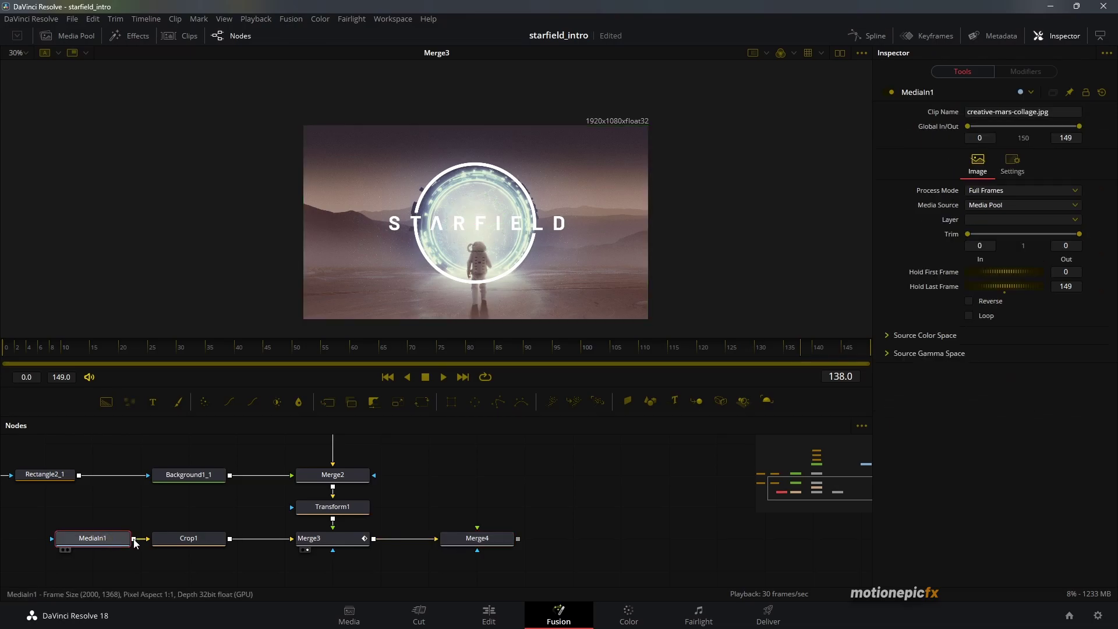
pyautogui.click(489, 537)
pyautogui.moveTo(334, 520); pyautogui.dragTo(459, 222)
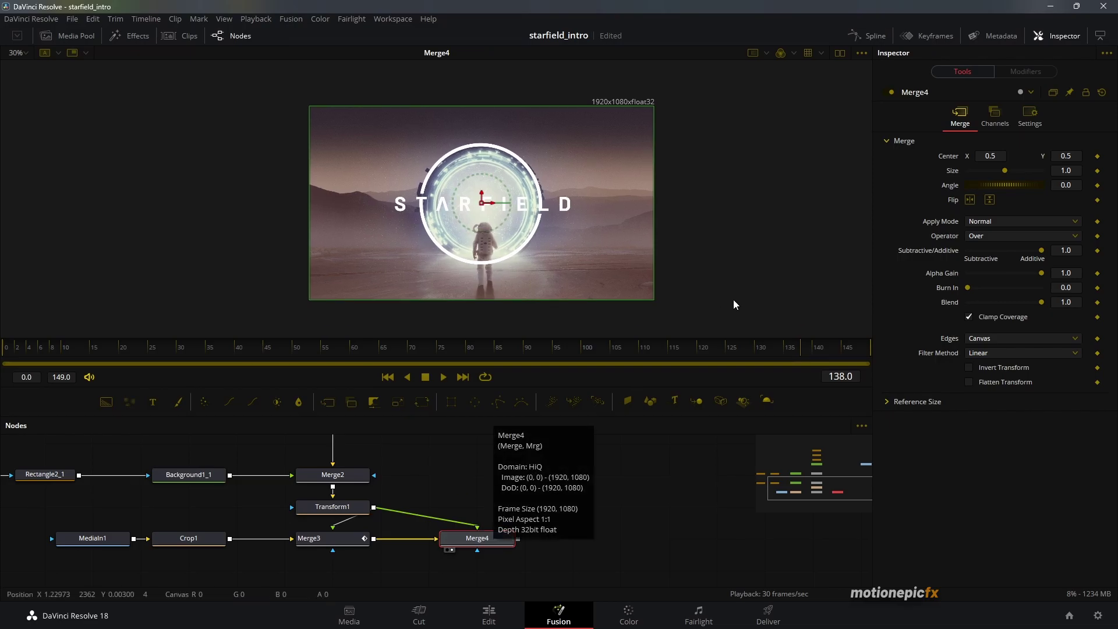
# Step: Try out Merge4's Blend and swap its inputs so that Transform1 is the background and Merge3 the foreground
pyautogui.click(1028, 115)
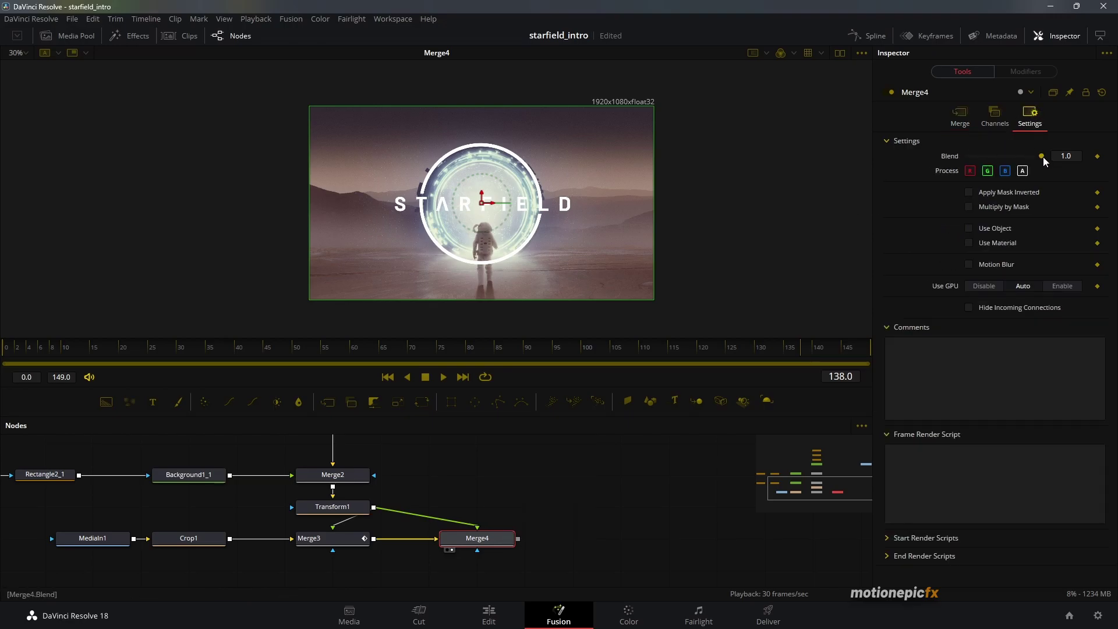
pyautogui.moveTo(1043, 156); pyautogui.dragTo(1069, 155)
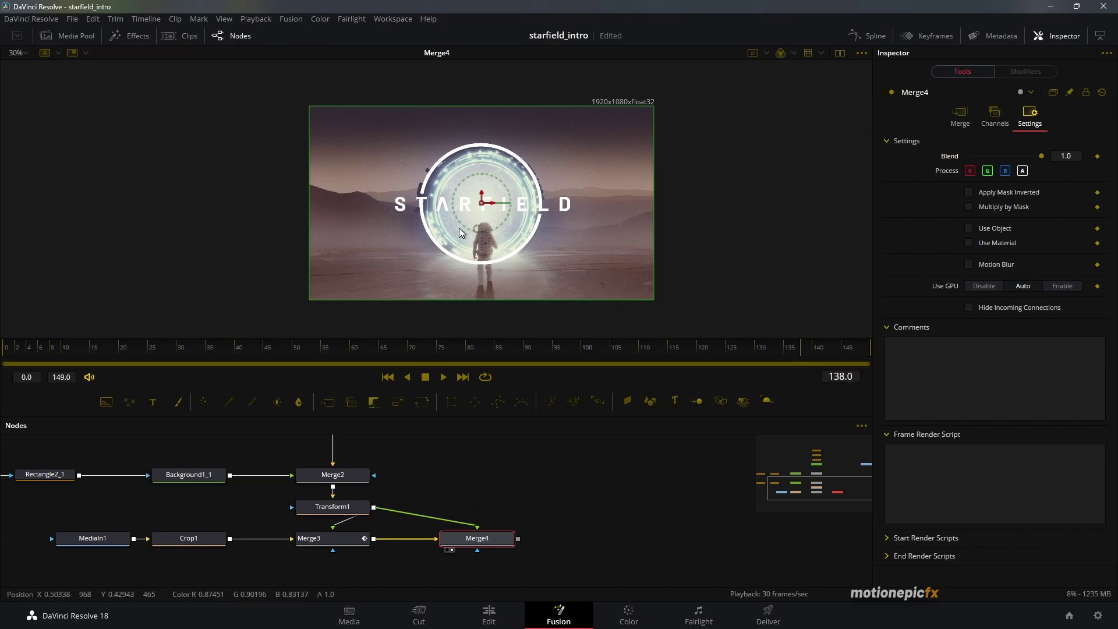
pyautogui.rightClick(486, 543)
pyautogui.click(513, 403)
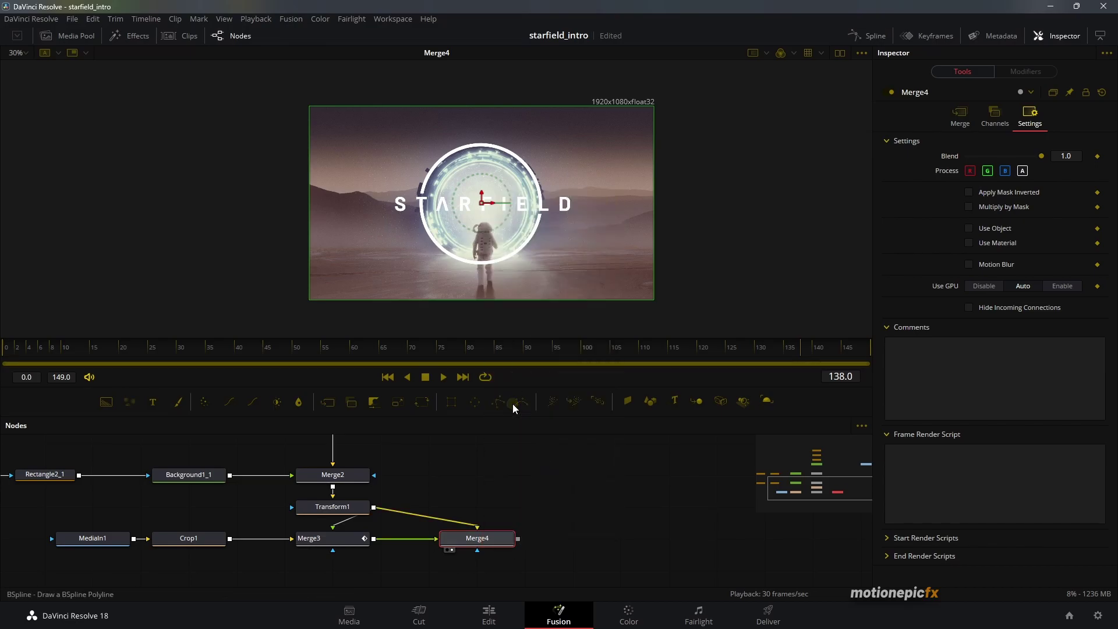
pyautogui.moveTo(1042, 161)
pyautogui.mouseDown()
pyautogui.moveTo(970, 154)
pyautogui.moveTo(1044, 153)
pyautogui.mouseUp()
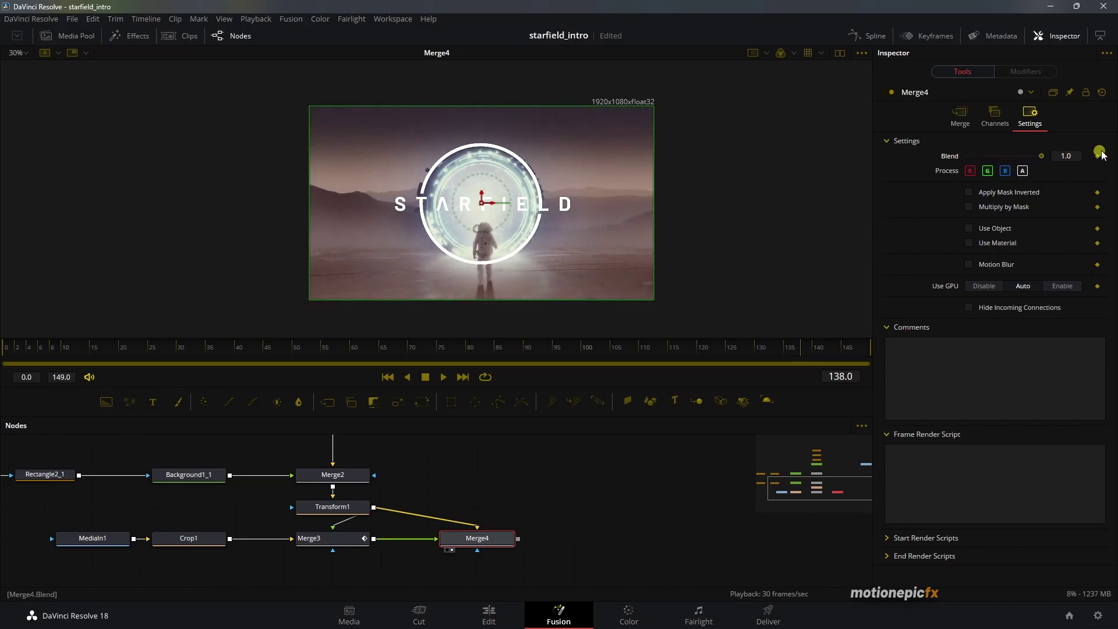
# Step: Keyframe Merge4's Blend at 1.0 on frame 80 and 0.0 on frame 109 to fade out the Mars image
pyautogui.moveTo(374, 349); pyautogui.dragTo(470, 354)
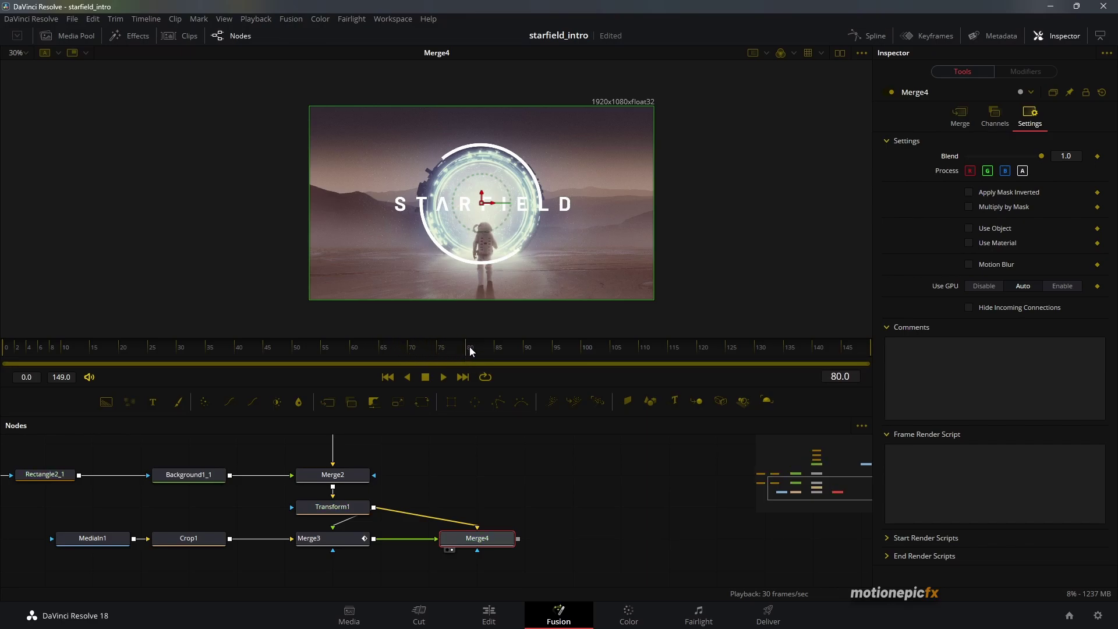
pyautogui.click(1097, 156)
pyautogui.moveTo(541, 349); pyautogui.dragTo(639, 359)
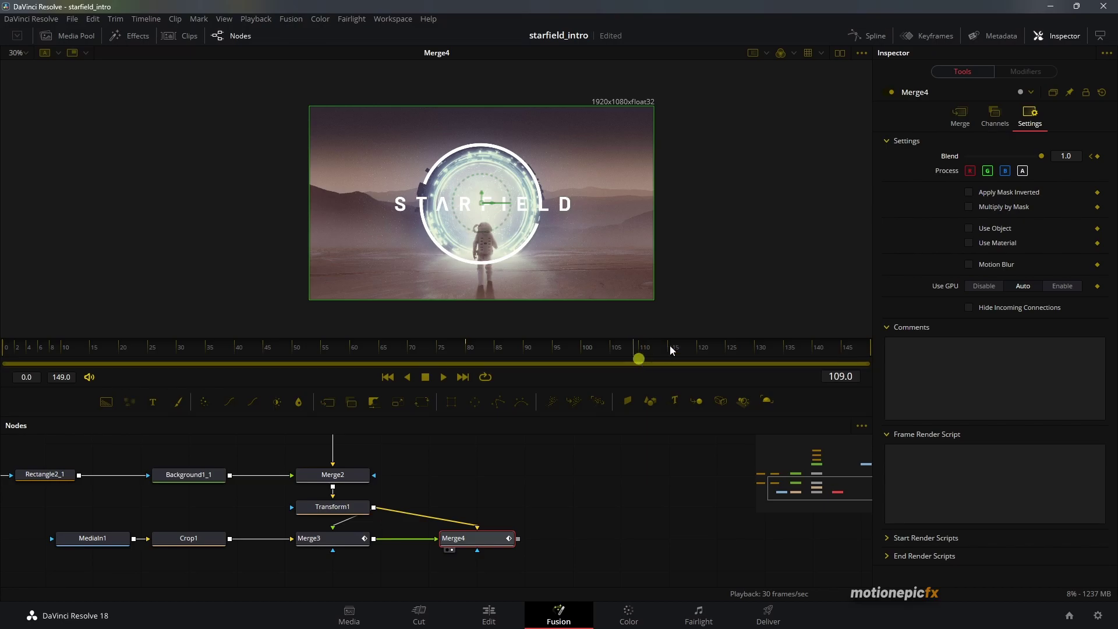
pyautogui.moveTo(1043, 156); pyautogui.dragTo(946, 157)
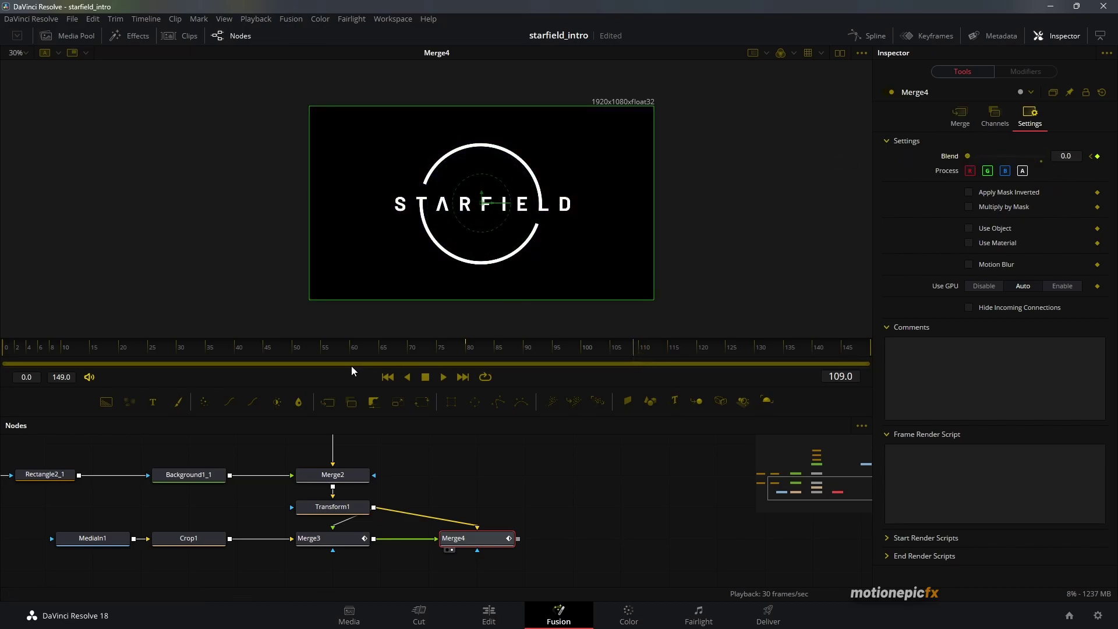
# Step: Play back the Mars image's fade-out with High Quality rendering switched off, and turn High Quality back on
pyautogui.click(342, 349)
pyautogui.click(529, 510)
pyautogui.press('space')
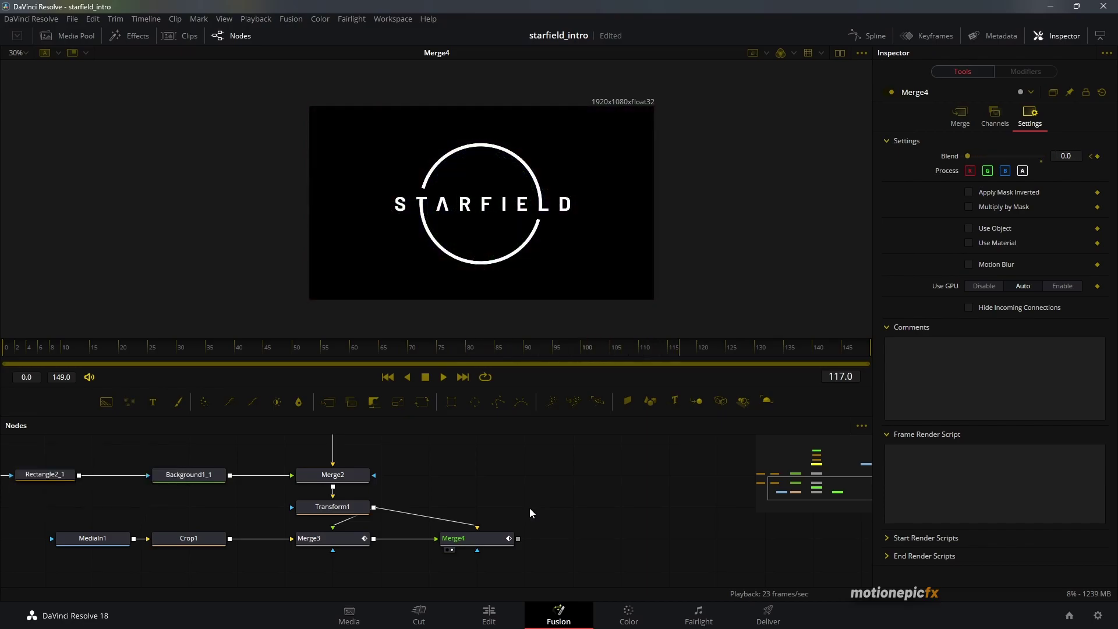
pyautogui.rightClick(585, 374)
pyautogui.click(589, 379)
pyautogui.rightClick(599, 383)
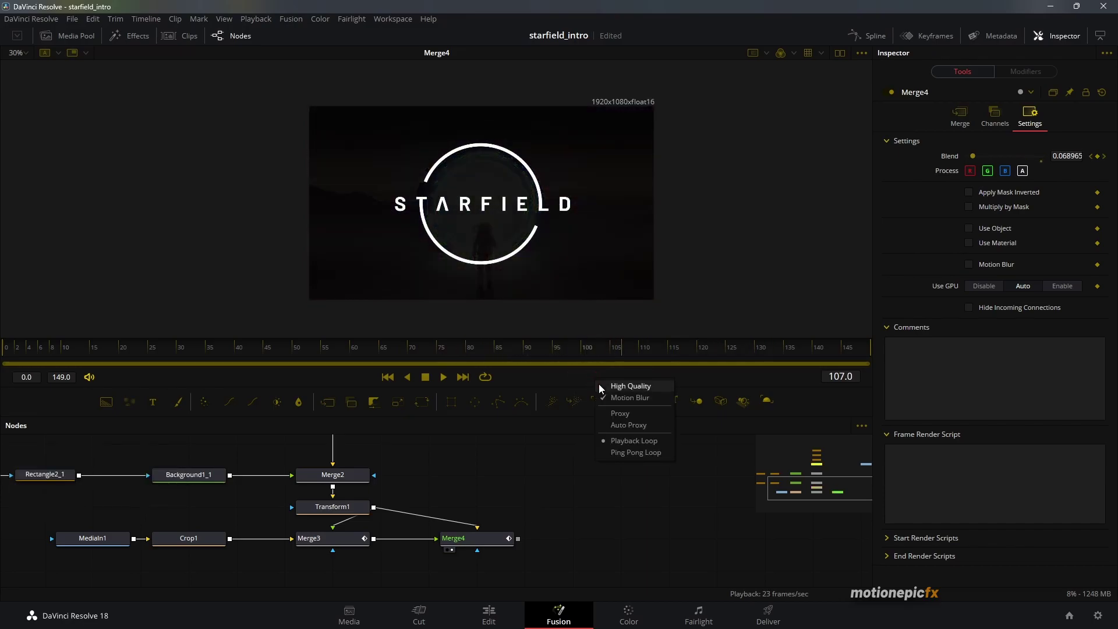
pyautogui.click(591, 377)
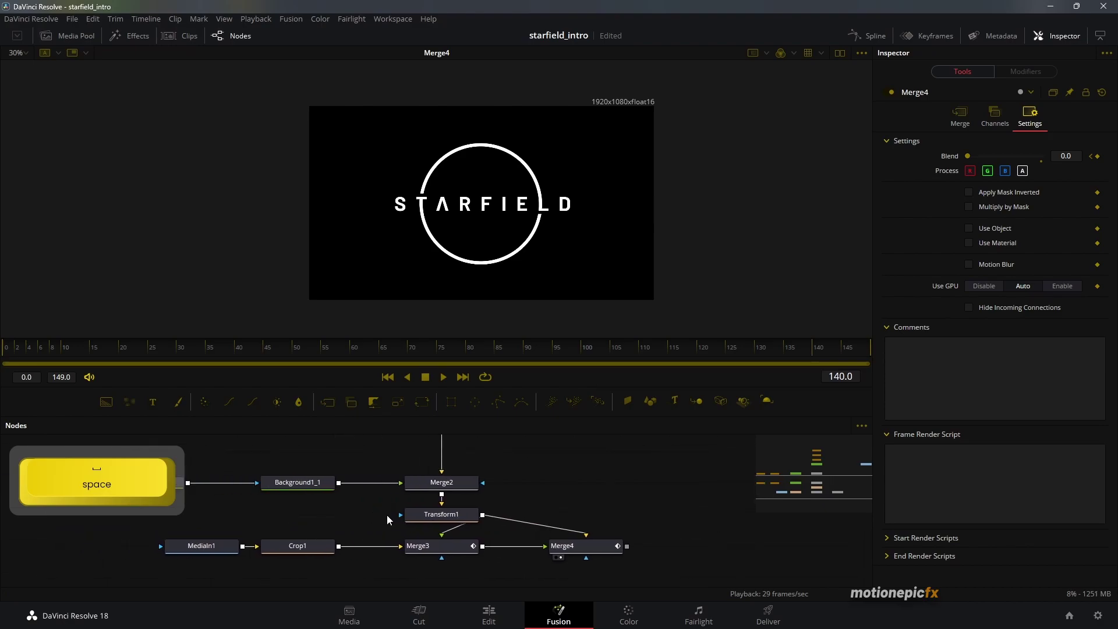
pyautogui.rightClick(592, 376)
pyautogui.click(627, 385)
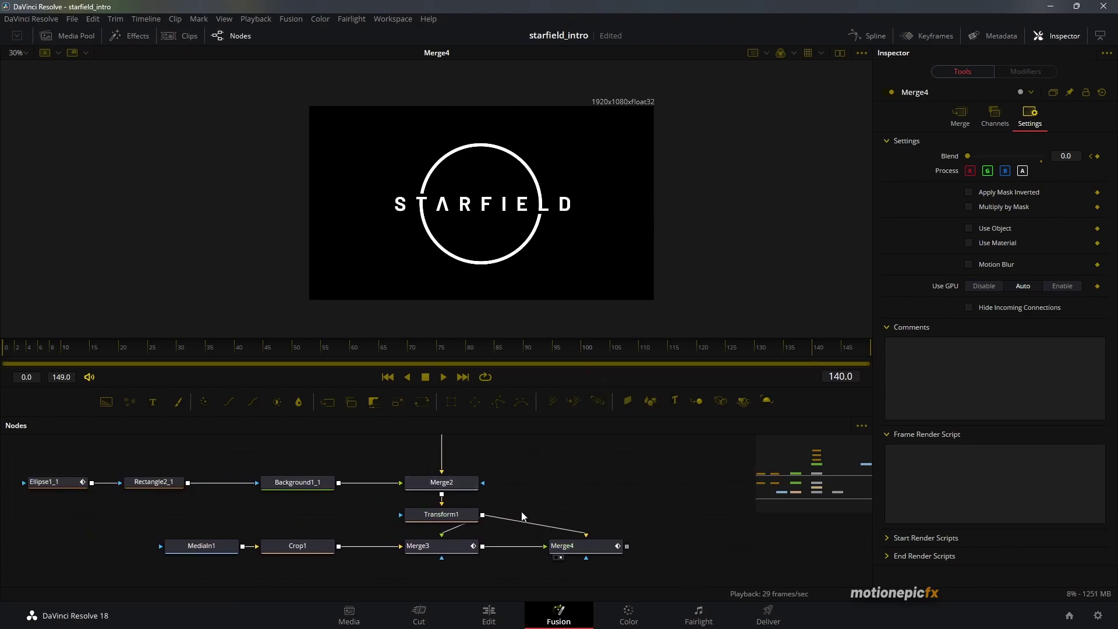
# Step: Enable Motion Blur on the Ellipse1_1 mask and play back the arc animation from an earlier frame
pyautogui.click(169, 506)
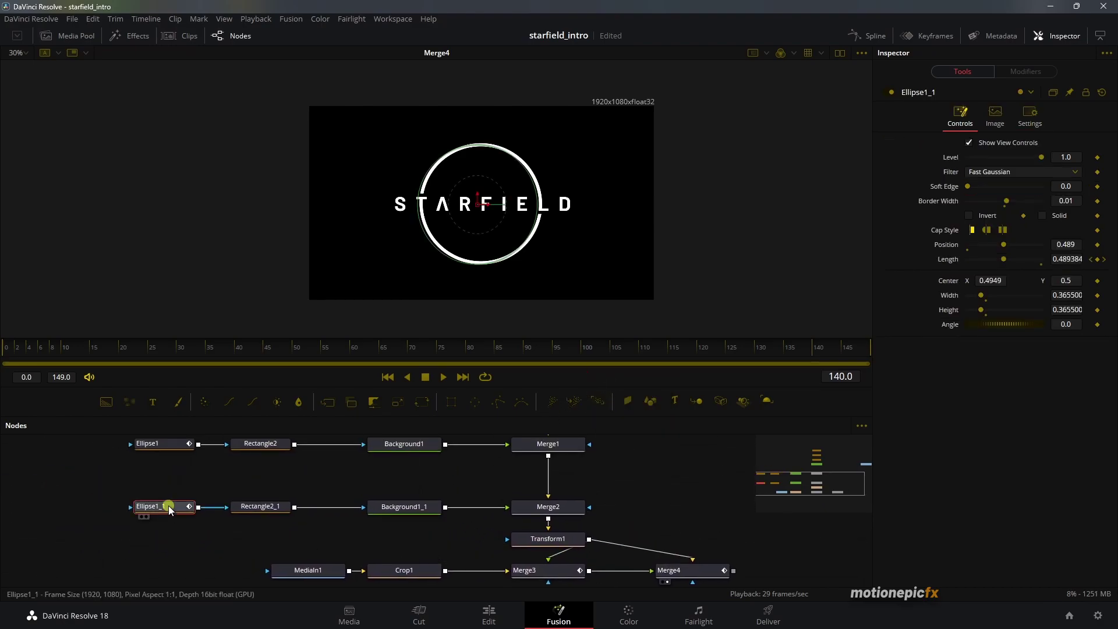
pyautogui.click(1030, 116)
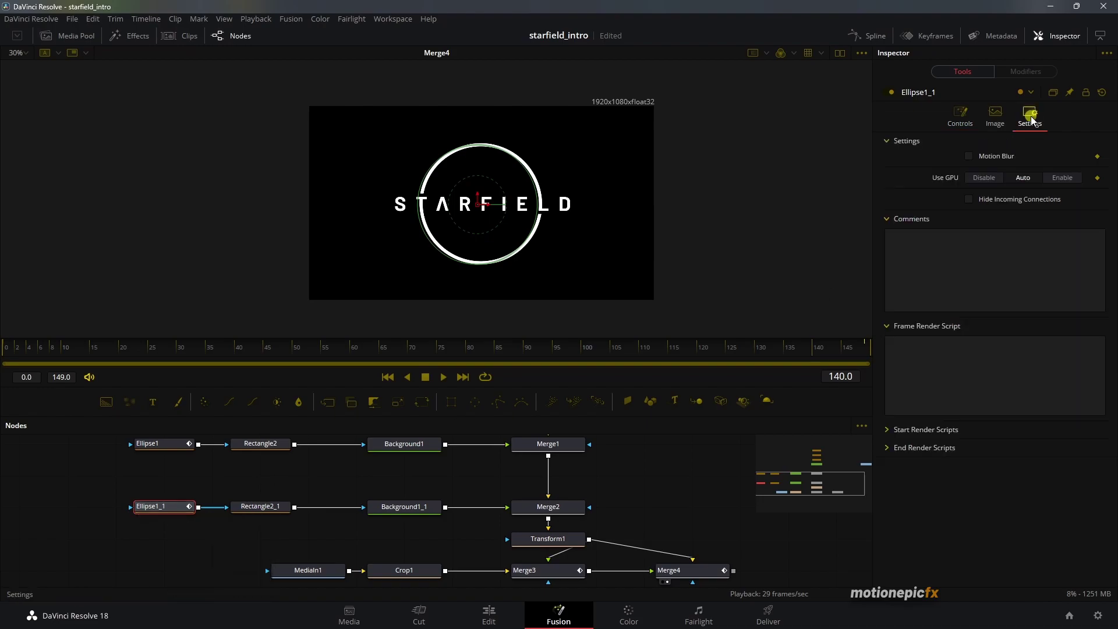
pyautogui.click(970, 156)
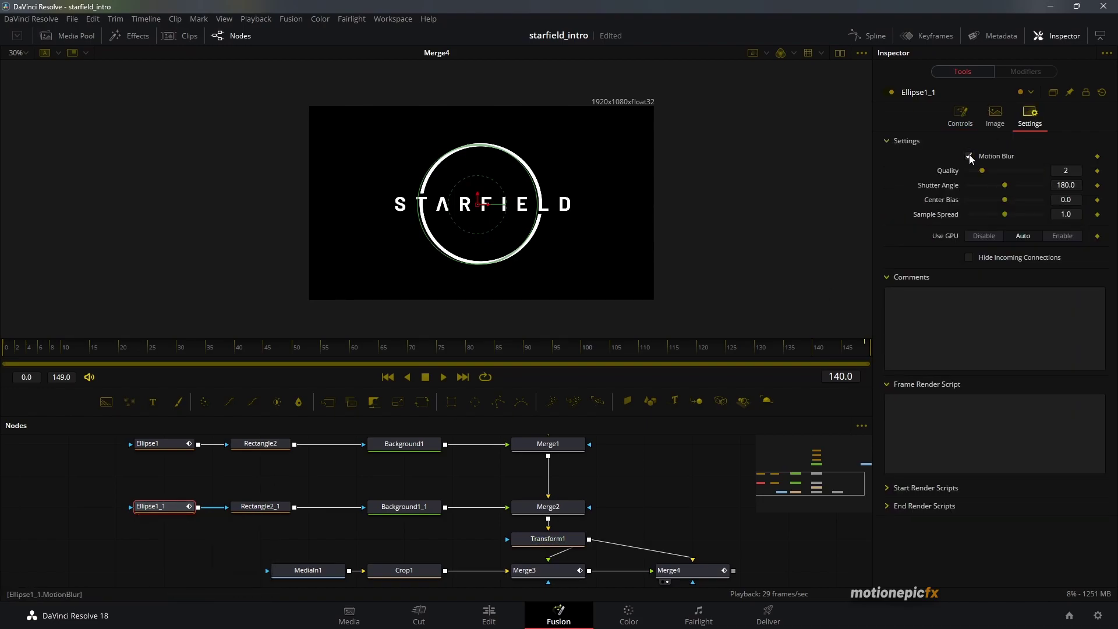
pyautogui.click(428, 354)
pyautogui.click(384, 353)
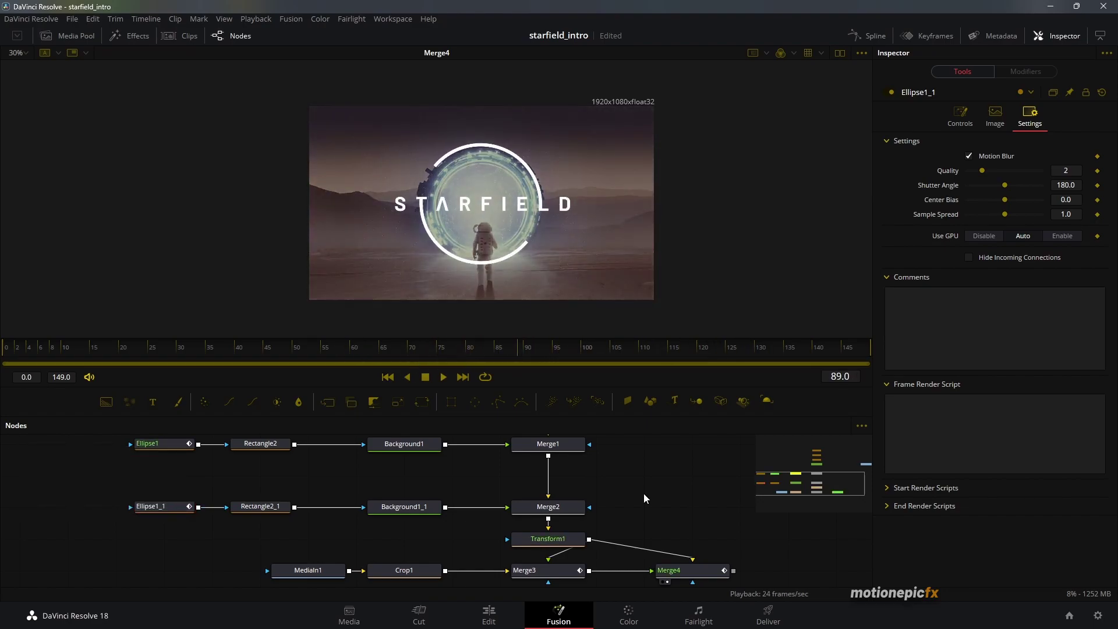